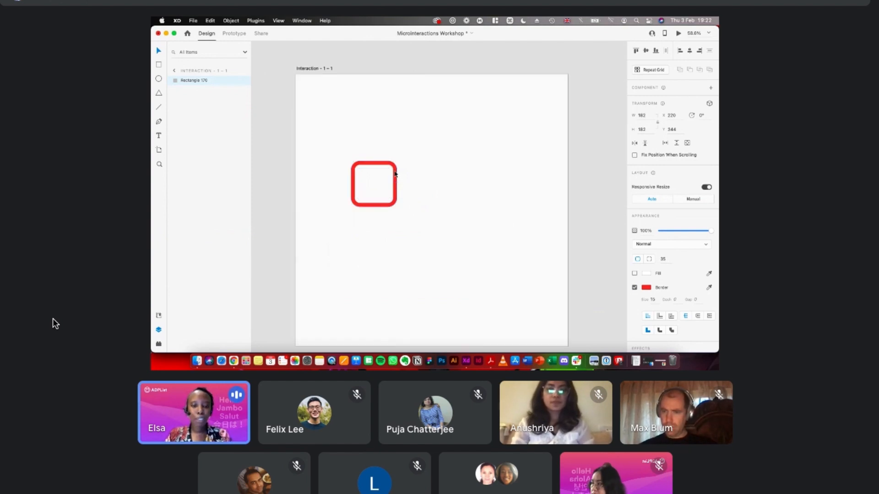
- Duplicate the red outlined rounded square and place the copy directly below the original, leaving a small gap
key(super+d)
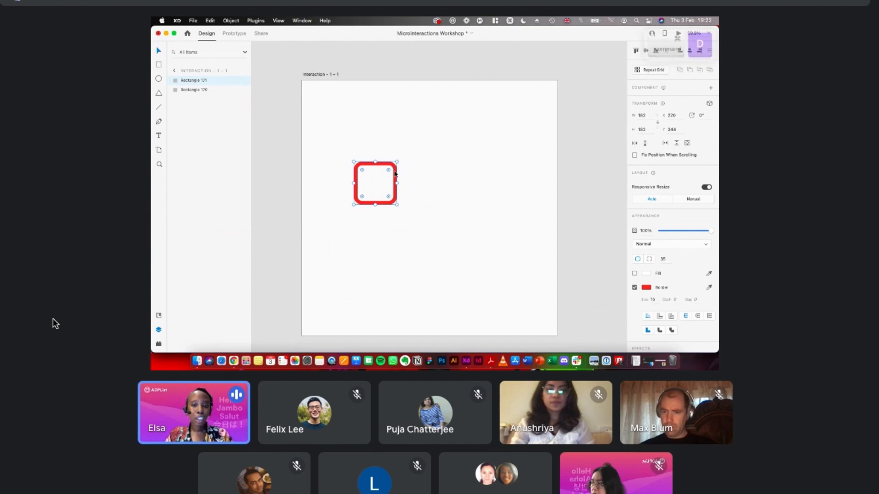
drag(395, 174, 393, 223)
key(alt)
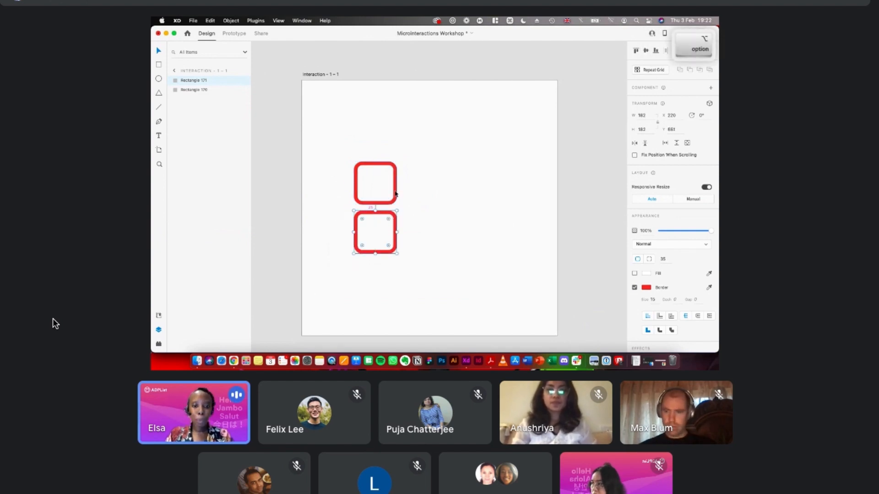
- Select both outlined squares and shift the pair slightly so it is vertically centred on the artboard
shift+click(395, 193)
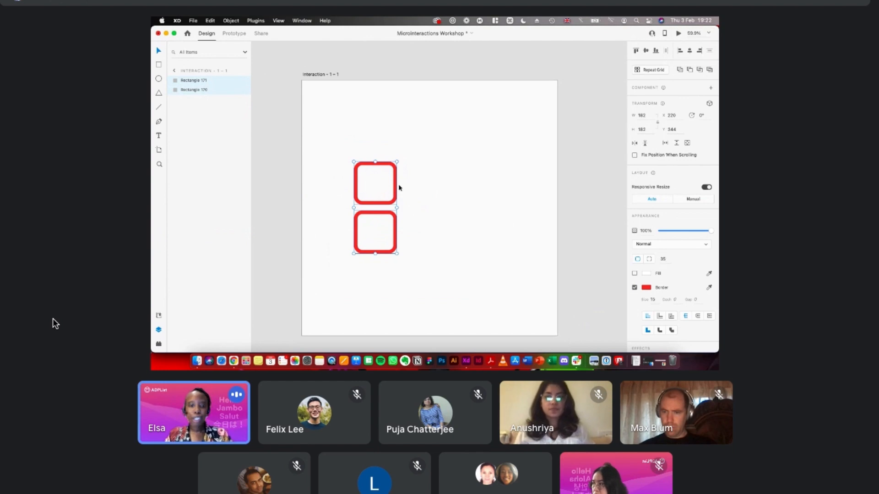
mouse_move(396, 186)
mouse_down()
mouse_move(395, 164)
mouse_move(393, 204)
mouse_move(389, 187)
mouse_up()
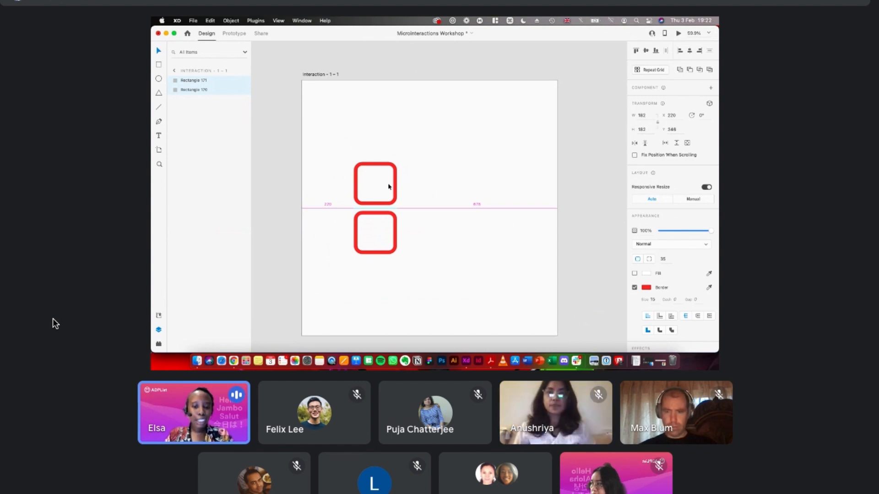
drag(389, 187, 390, 186)
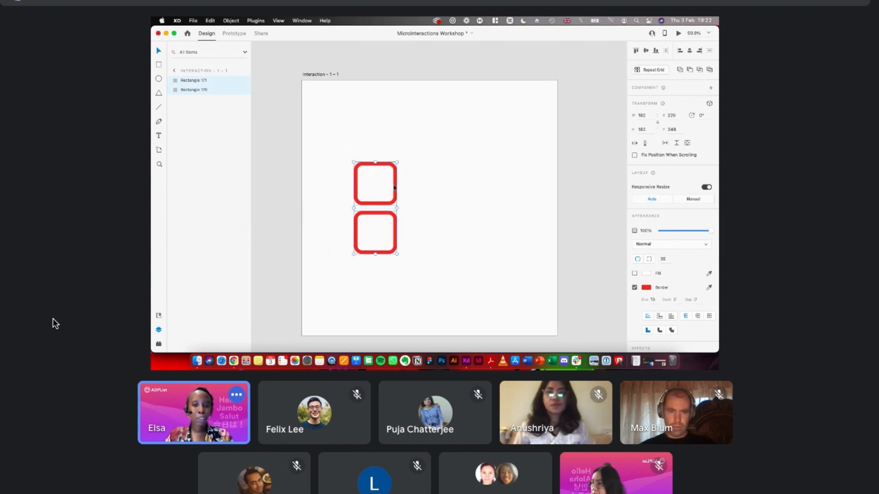
- Duplicate the two stacked squares and place the copies to their right, aligned in a two-by-two grid
scroll(442, 195, down, 1)
scroll(442, 194, right, 1)
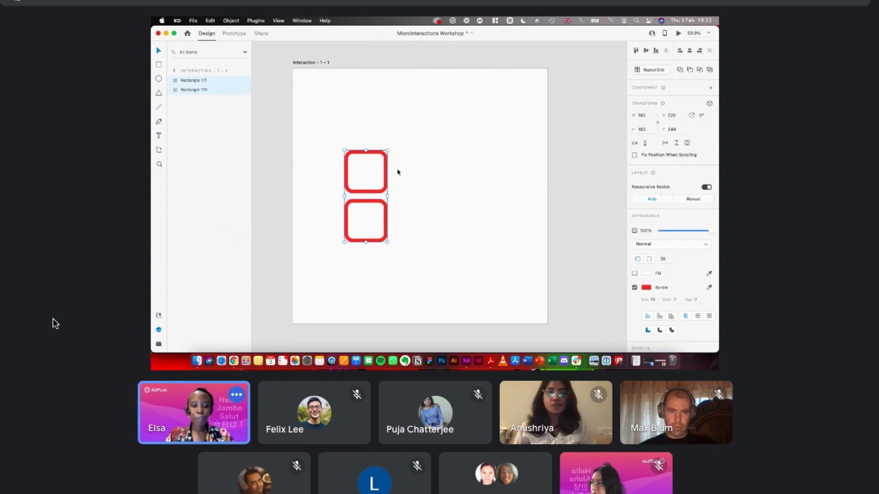
key(super+d)
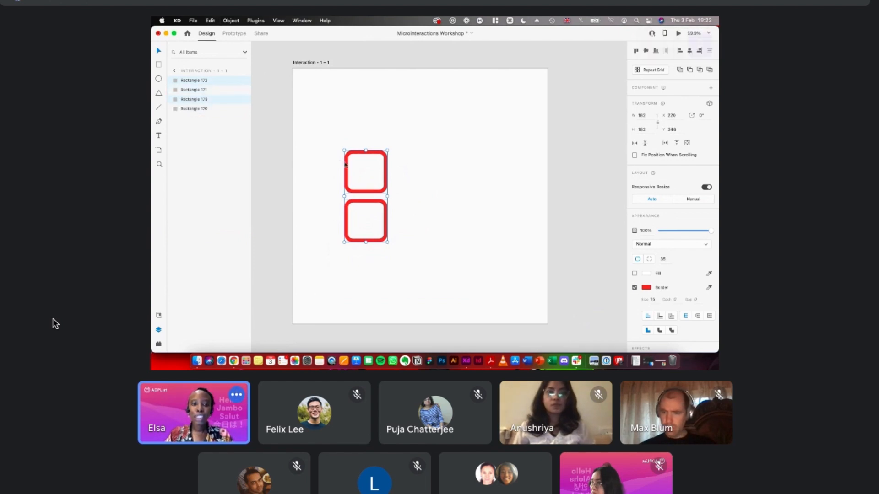
drag(347, 164, 399, 159)
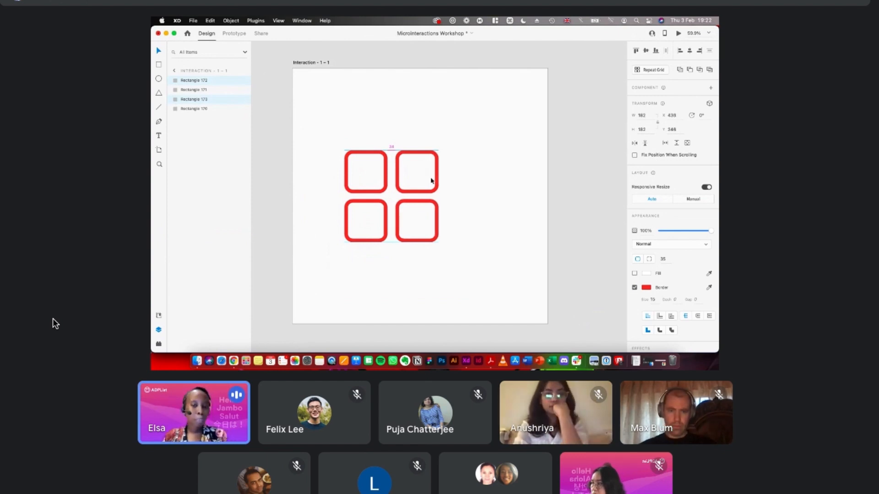
drag(431, 181, 431, 181)
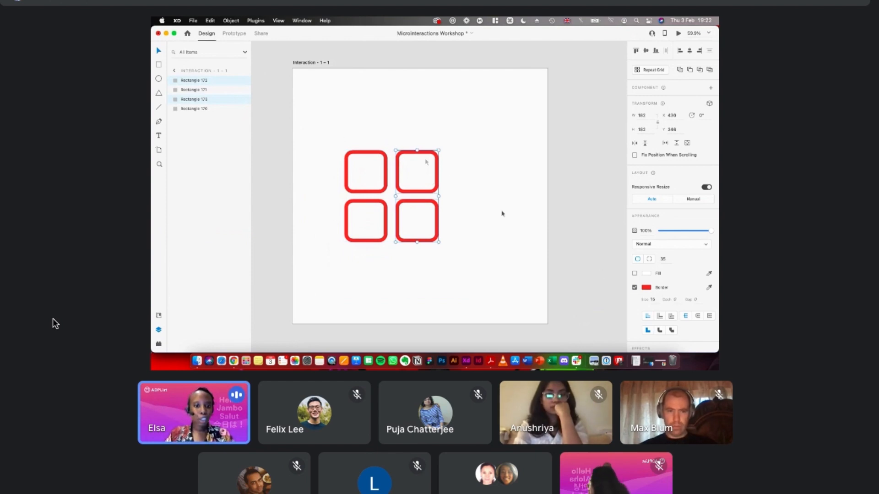
- Enable the fill of the two right-hand squares and set it to the saved red swatch
click(634, 274)
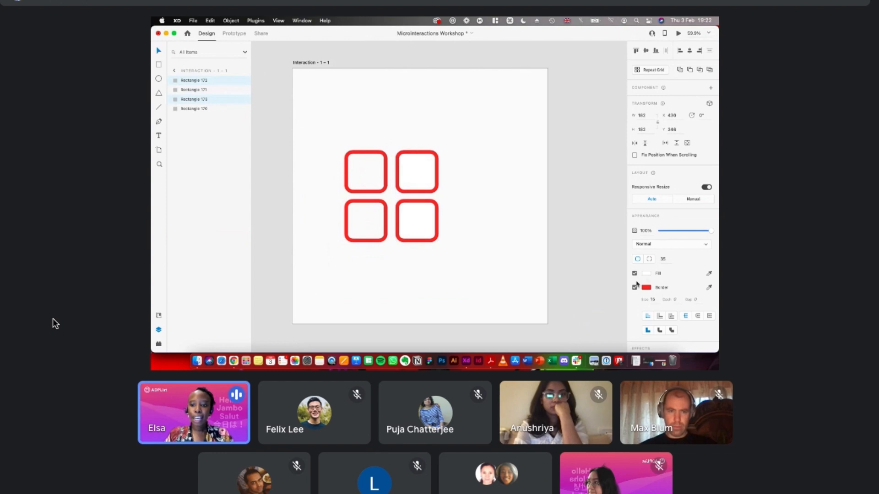
click(646, 274)
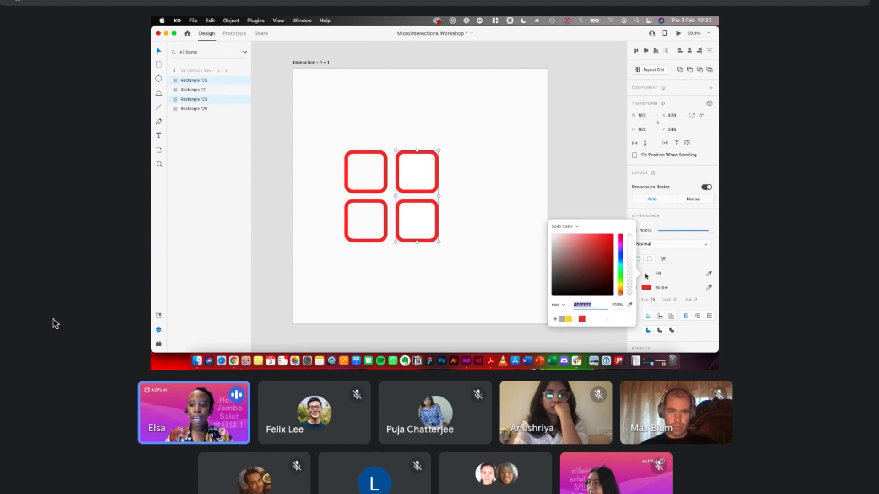
click(582, 320)
click(651, 275)
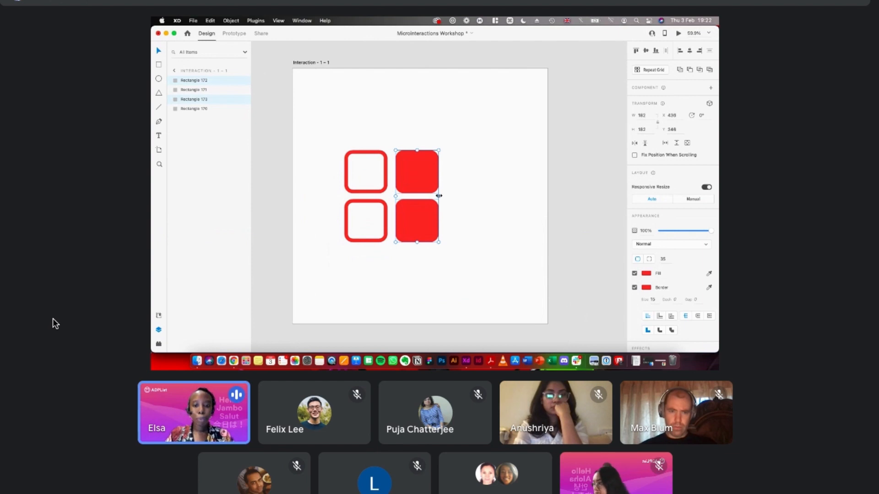
- Stretch the two red-filled squares to the right into bars about 459 wide
drag(438, 196, 504, 197)
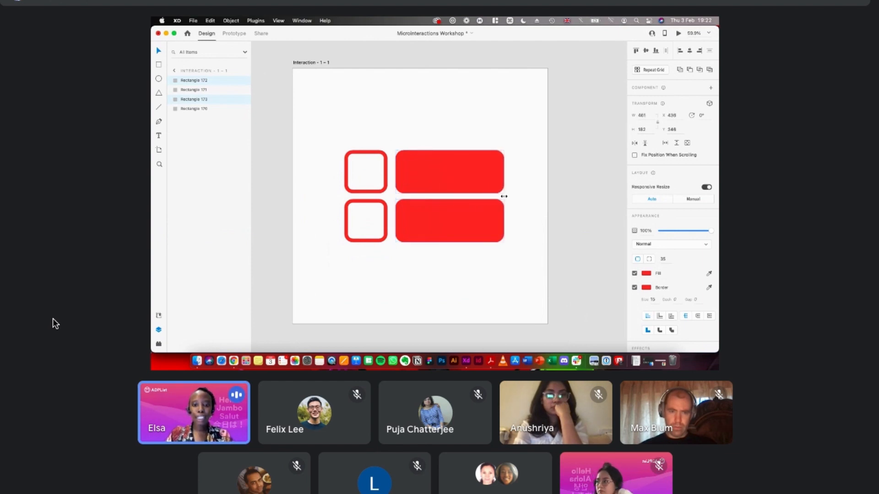
scroll(504, 197, down, 2)
scroll(504, 198, right, 2)
scroll(501, 199, right, 1)
scroll(472, 204, left, 1)
scroll(462, 205, up, 2)
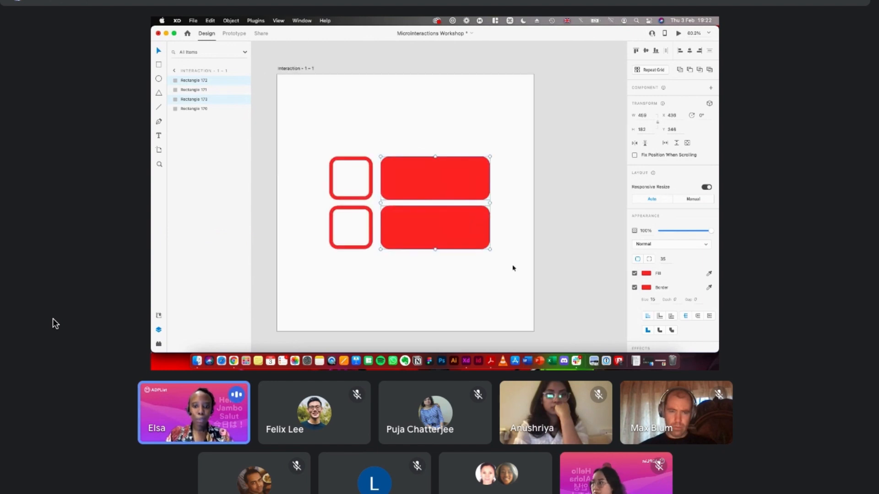
- Select all four shapes and centre them together horizontally and vertically on the artboard
click(514, 267)
drag(356, 150, 337, 141)
scroll(338, 141, left, 1)
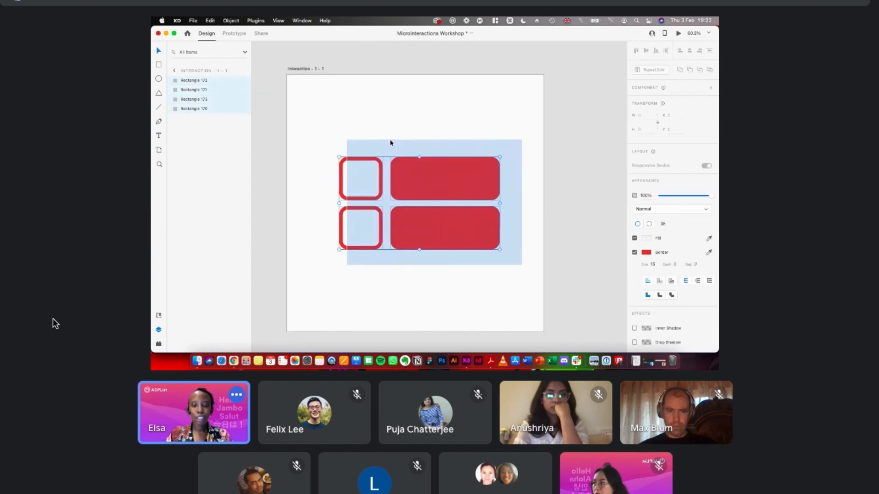
drag(412, 145, 371, 183)
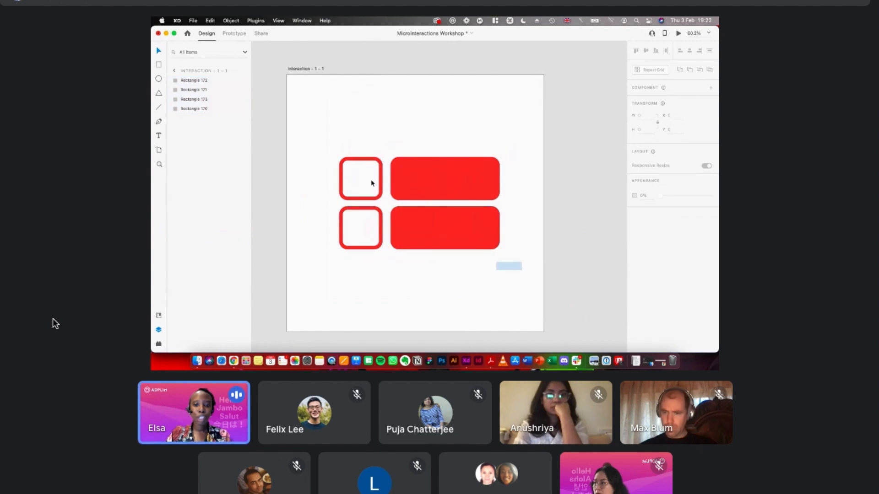
drag(330, 152, 329, 150)
drag(456, 191, 454, 190)
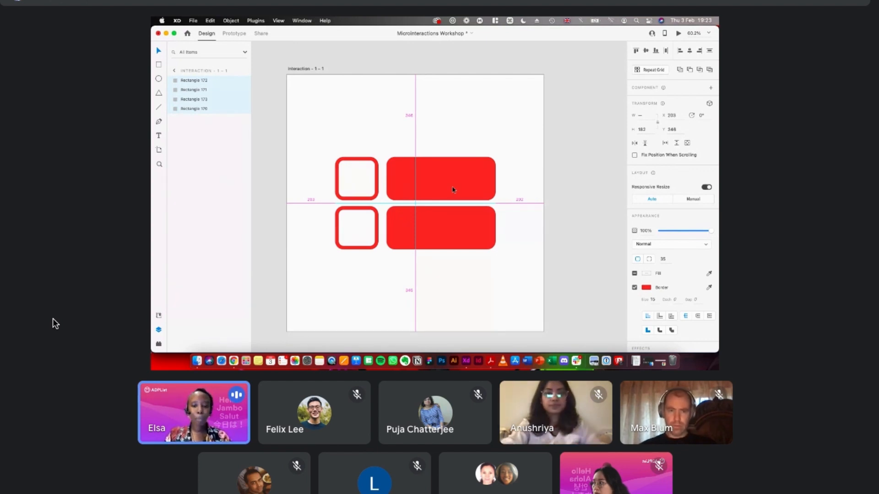
drag(453, 189, 453, 190)
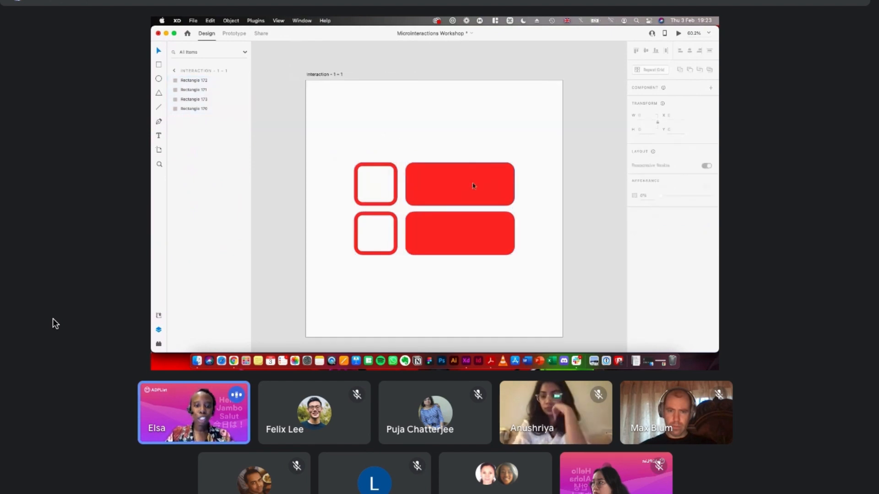
click(473, 186)
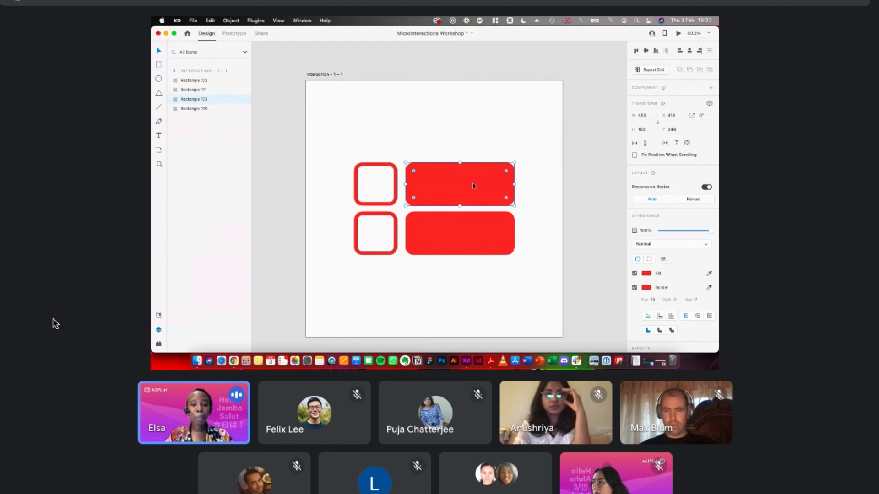
scroll(472, 185, down, 3)
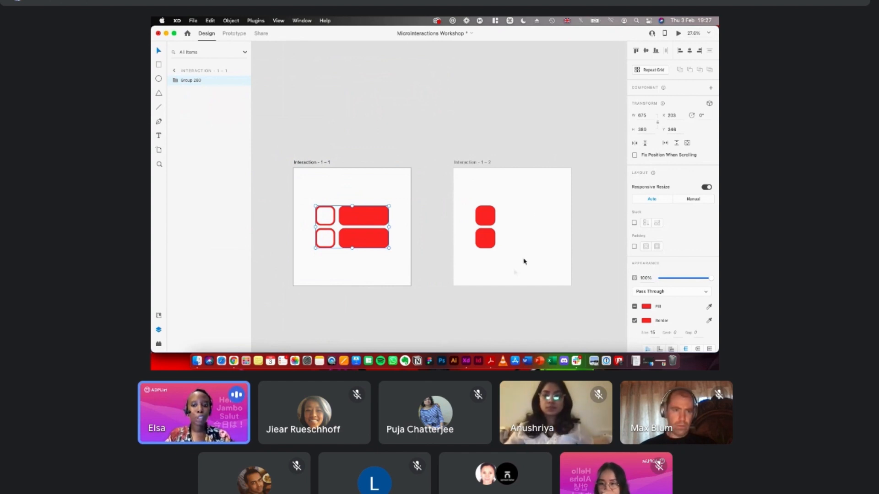
- Group all the shapes on the Interaction – 1 – 2 artboard
click(472, 197)
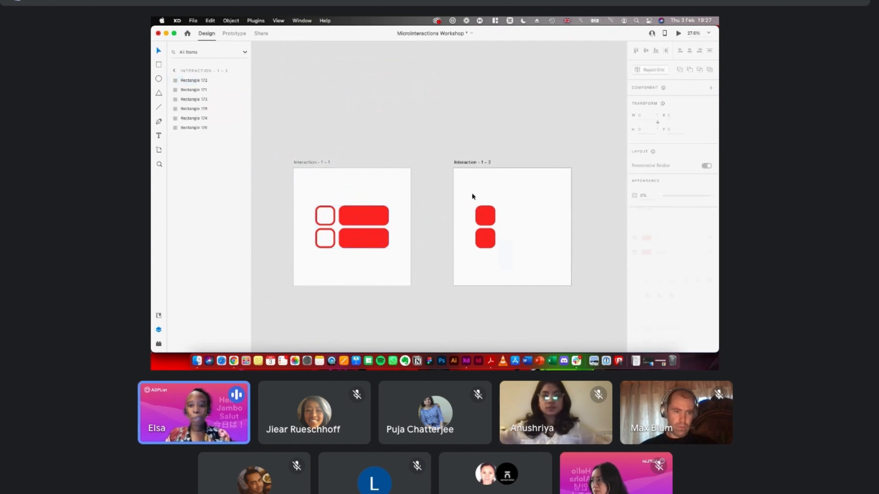
drag(513, 269, 470, 189)
key(super+g)
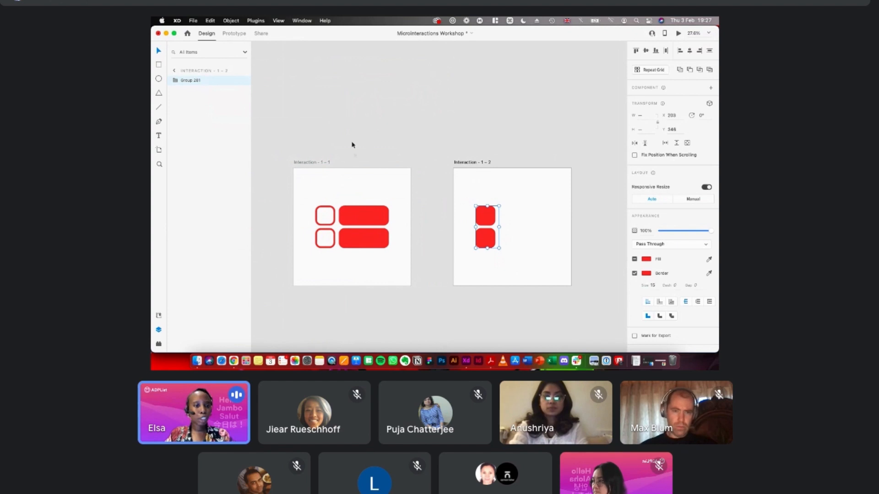
- Rename the group on the Interaction – 1 – 1 artboard as Menu Object
click(358, 216)
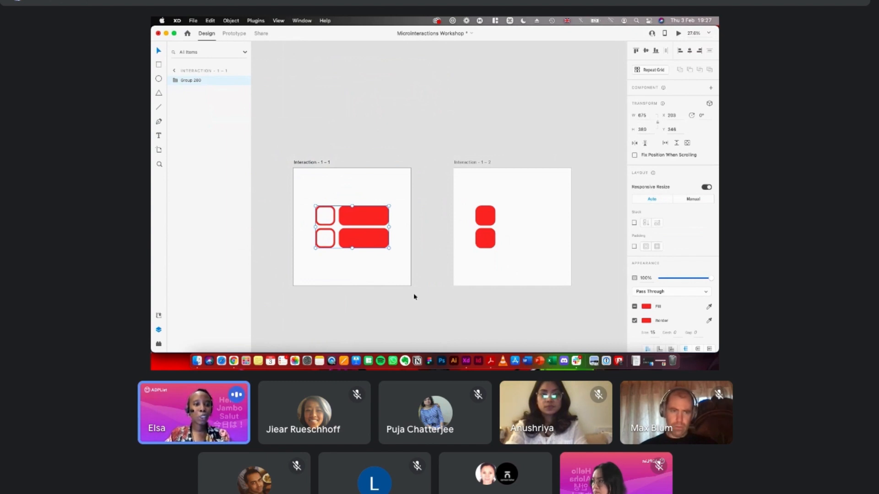
double_click(190, 81)
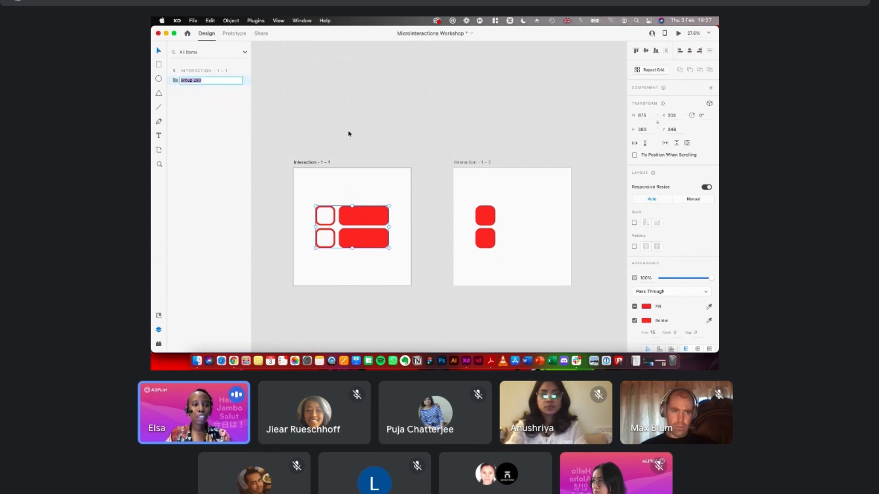
text(Menu)
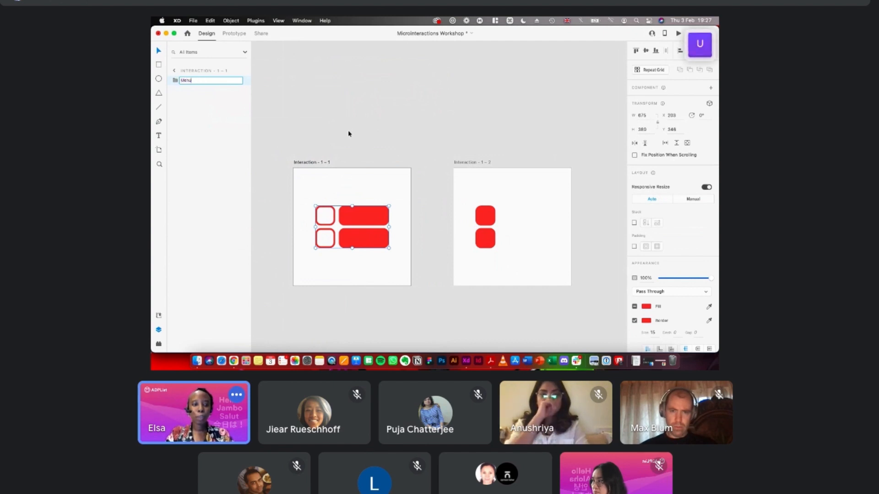
text( Object)
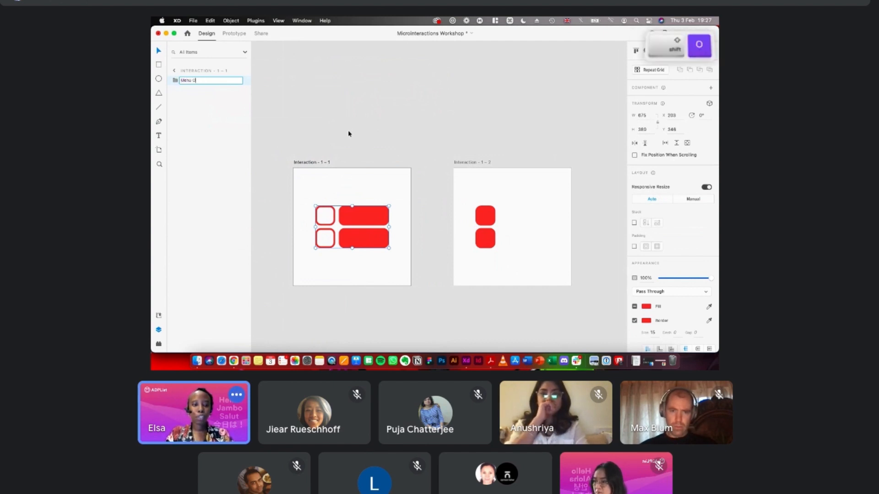
key(Return)
- Rename the group on the Interaction – 1 – 2 artboard as Menu Object
click(486, 215)
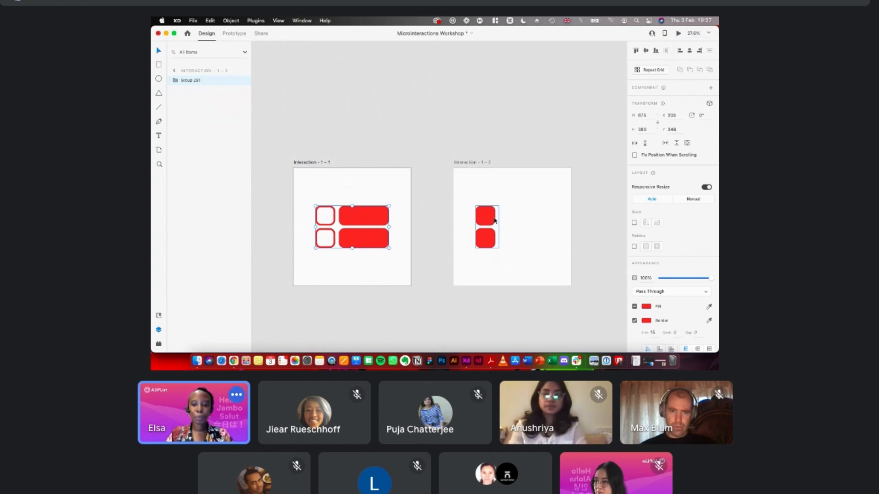
double_click(193, 81)
text(Men)
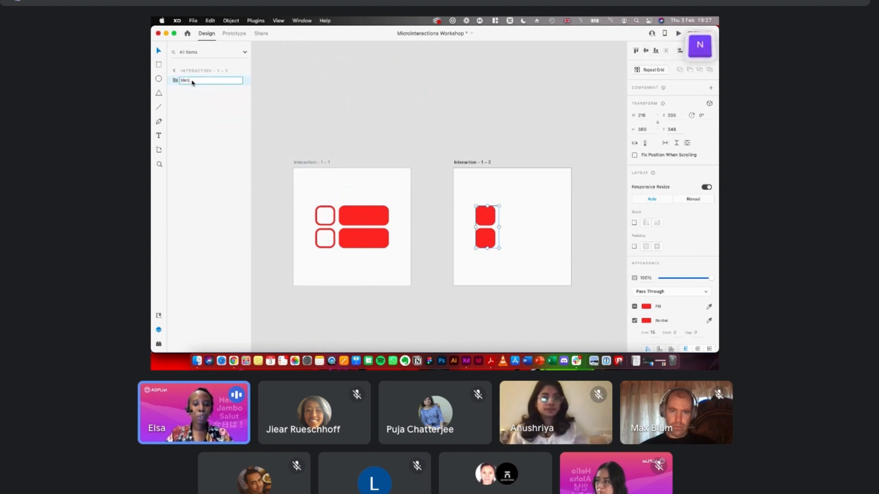
text(u Object)
key(Return)
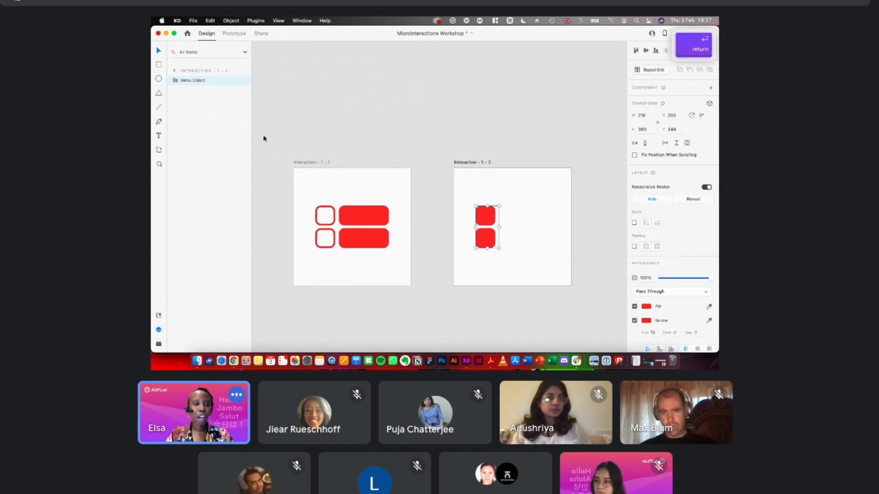
- In Prototype mode, link the Menu Object group on Interaction – 1 – 1 to the Interaction – 1 – 2 artboard with a tap-triggered Auto-Animate
click(305, 163)
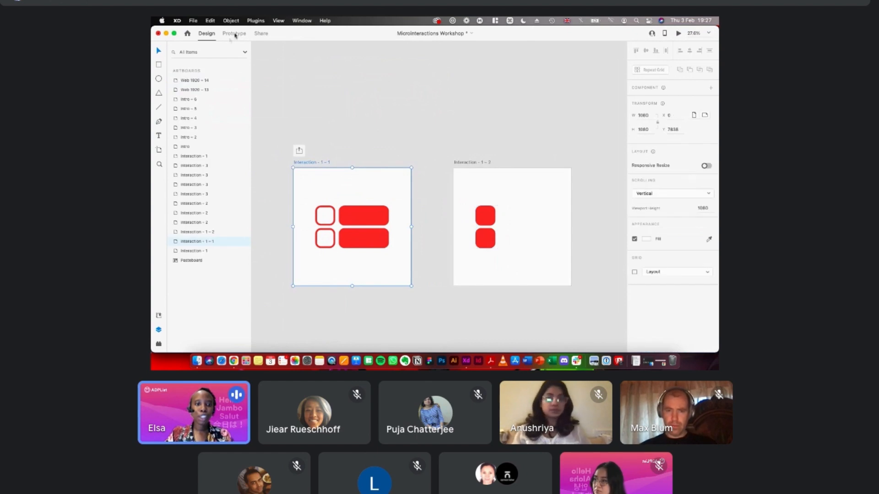
click(234, 34)
click(365, 218)
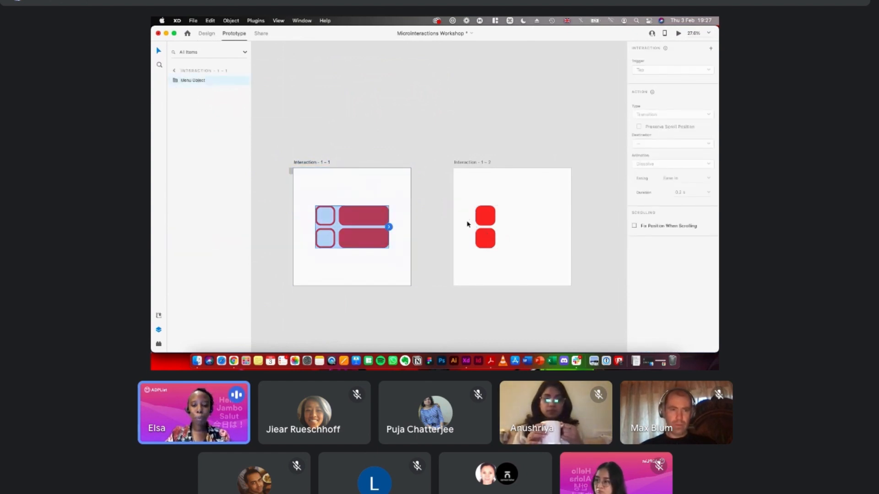
drag(388, 227, 469, 216)
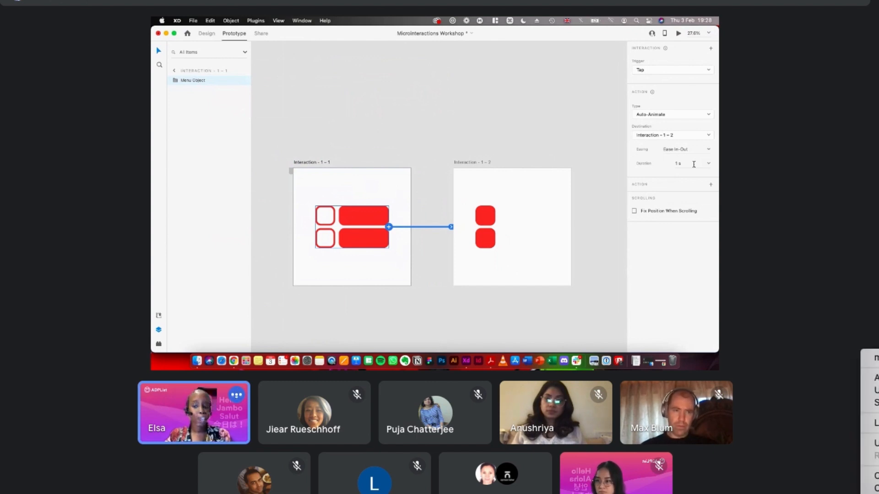
- Preview the prototype, test the tap transition on the menu shapes, and close the preview
click(678, 33)
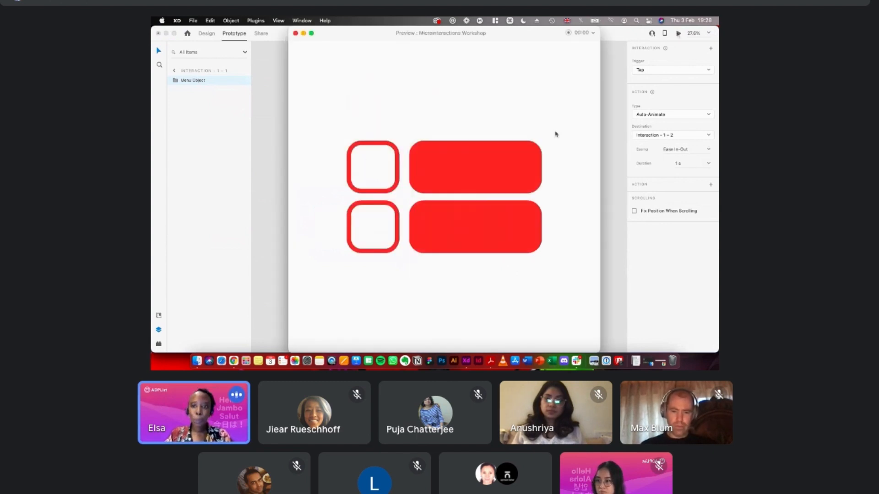
click(523, 168)
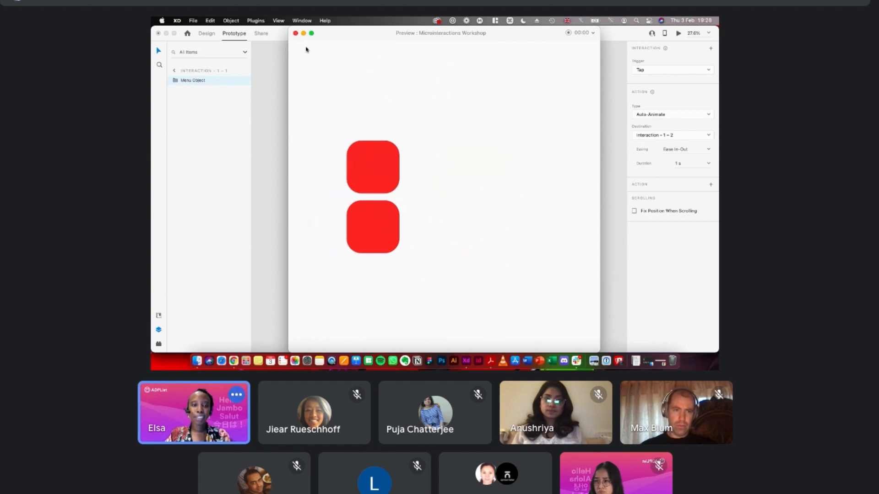
click(295, 34)
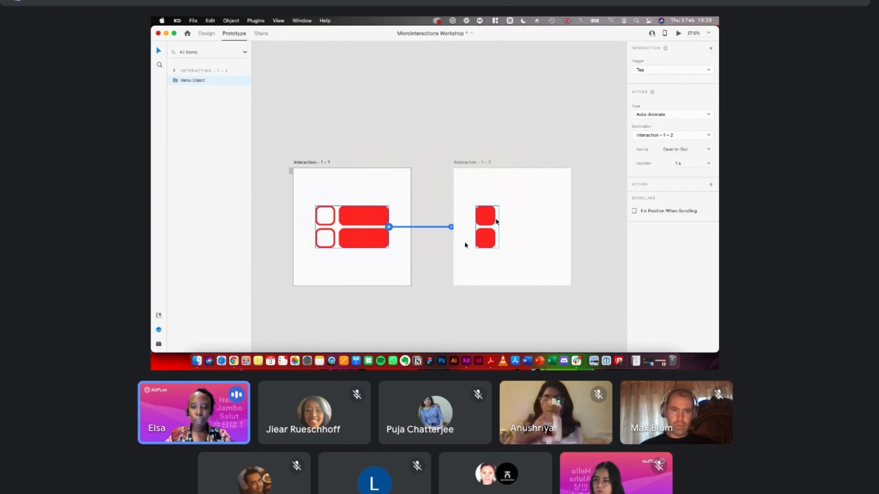
- Link the Menu Object group on Interaction – 1 – 2 back to the Interaction – 1 – 1 artboard with a tap-triggered Auto-Animate
click(484, 239)
drag(499, 228, 386, 212)
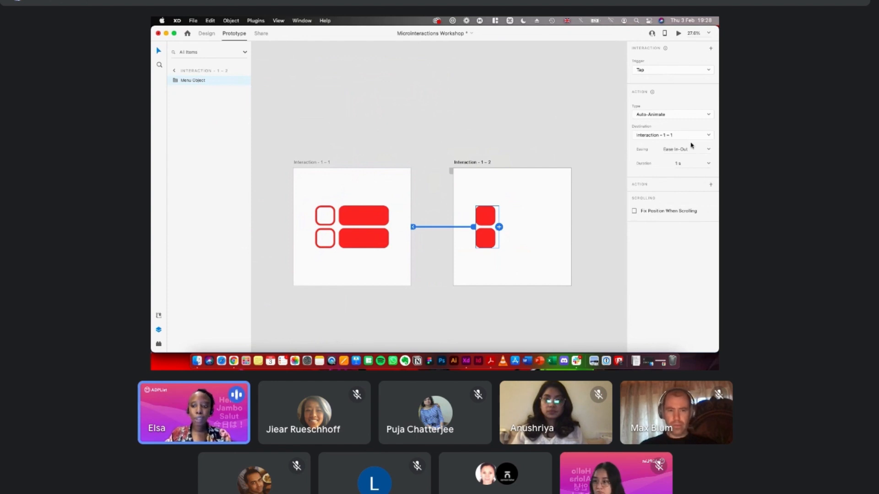
- Preview the prototype from Interaction – 1 – 1, test the menu transition repeatedly in both directions, and close the preview
click(305, 164)
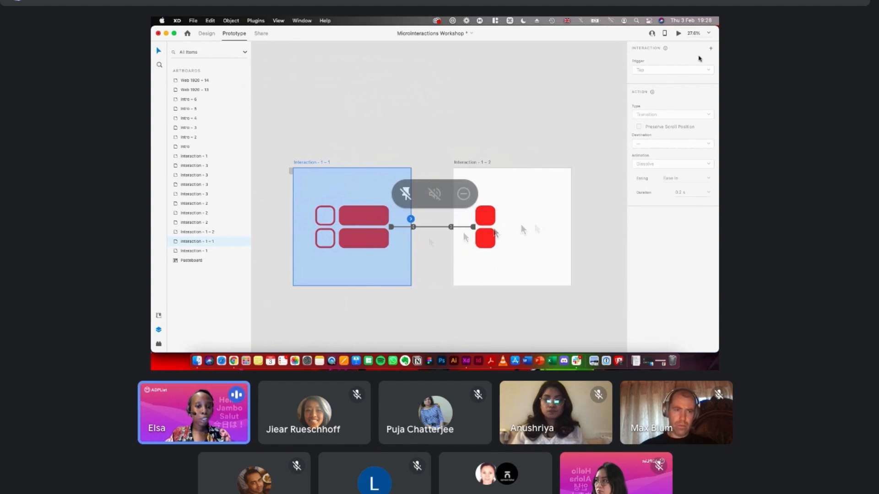
click(679, 34)
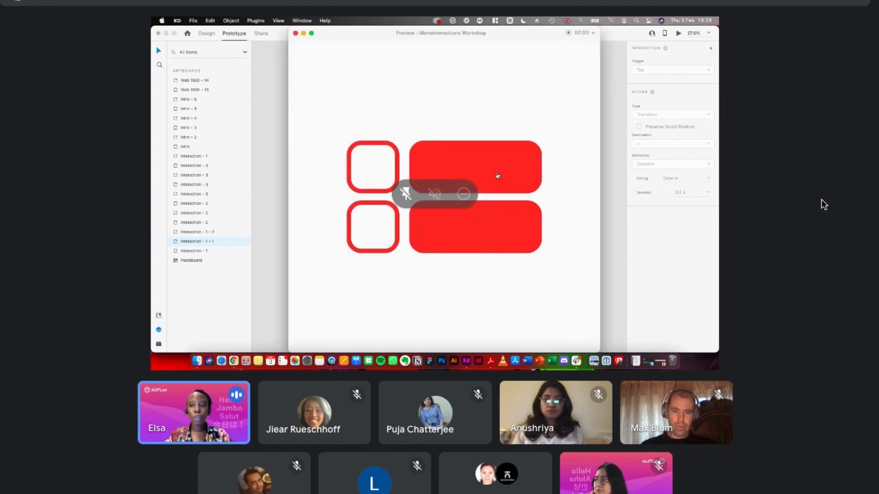
click(498, 175)
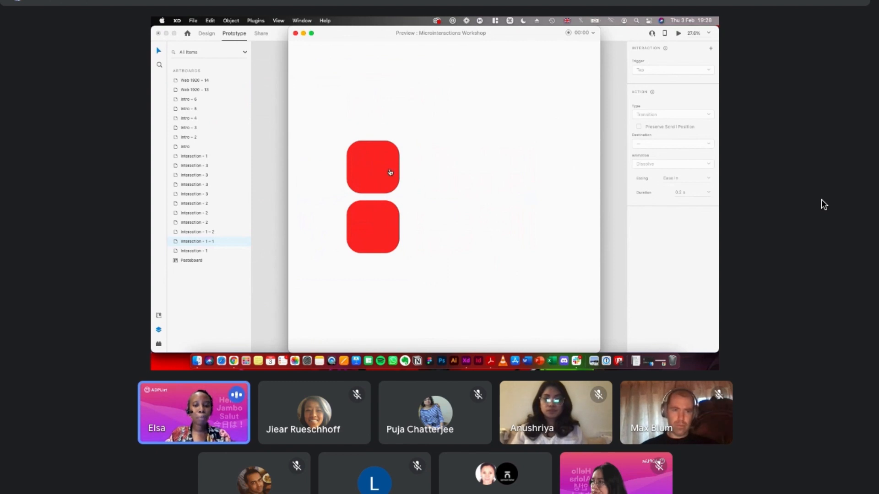
click(377, 168)
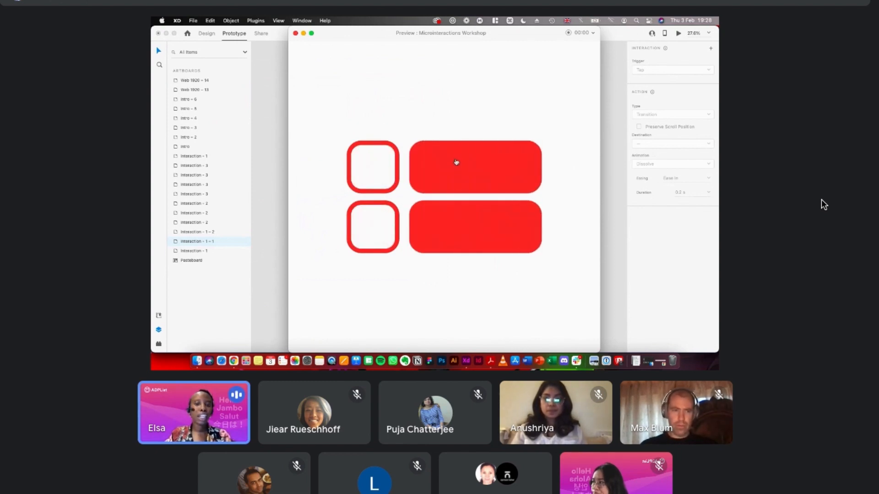
click(455, 160)
click(390, 177)
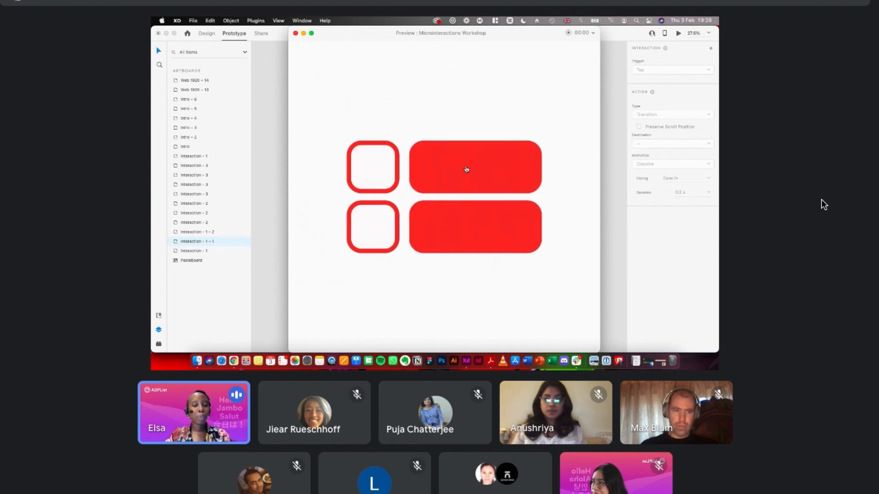
click(466, 168)
click(385, 174)
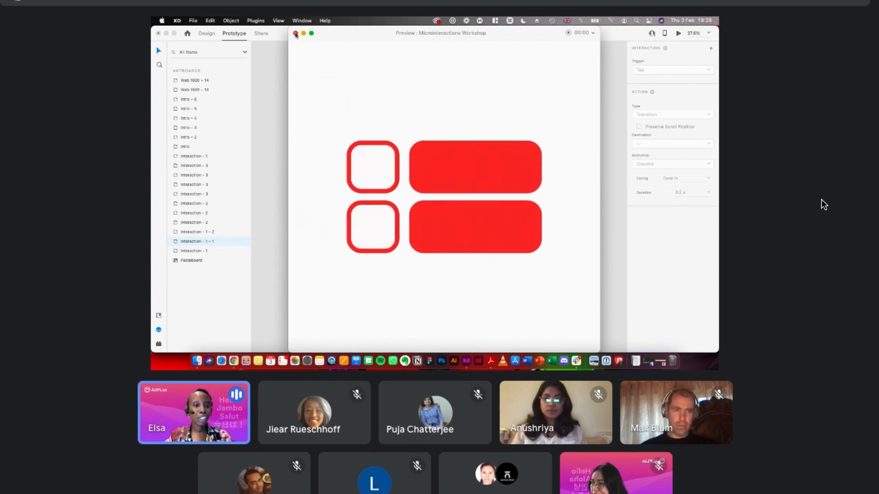
click(296, 33)
click(301, 75)
- Switch to Design mode and look over the menu artboards and the example rows of star and submit-button artboards
click(206, 34)
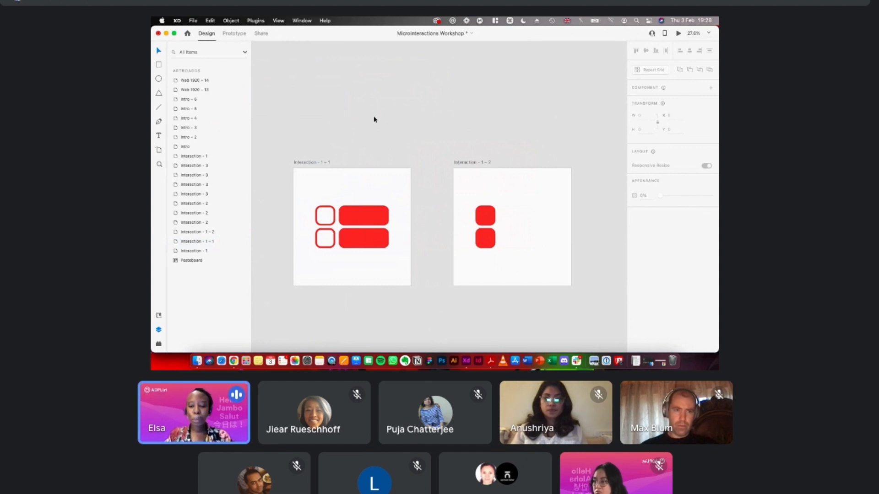
scroll(374, 119, down, 3)
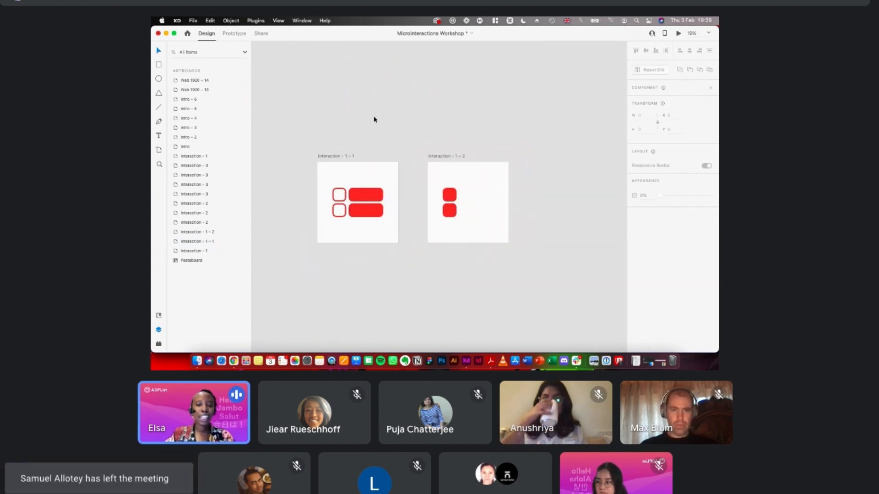
scroll(374, 120, down, 2)
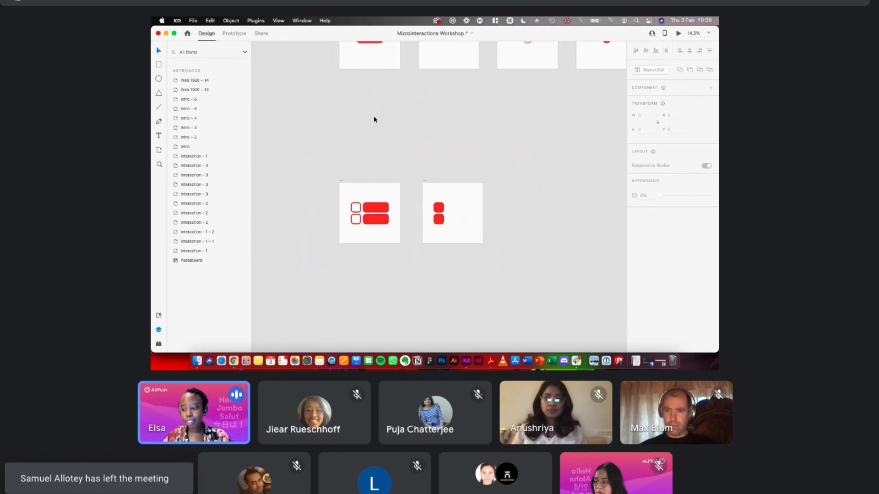
scroll(374, 120, up, 3)
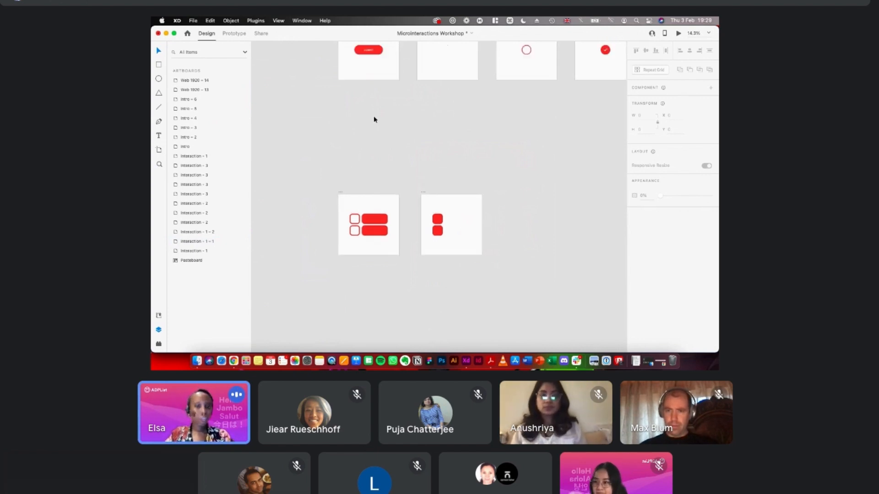
scroll(390, 245, down, 1)
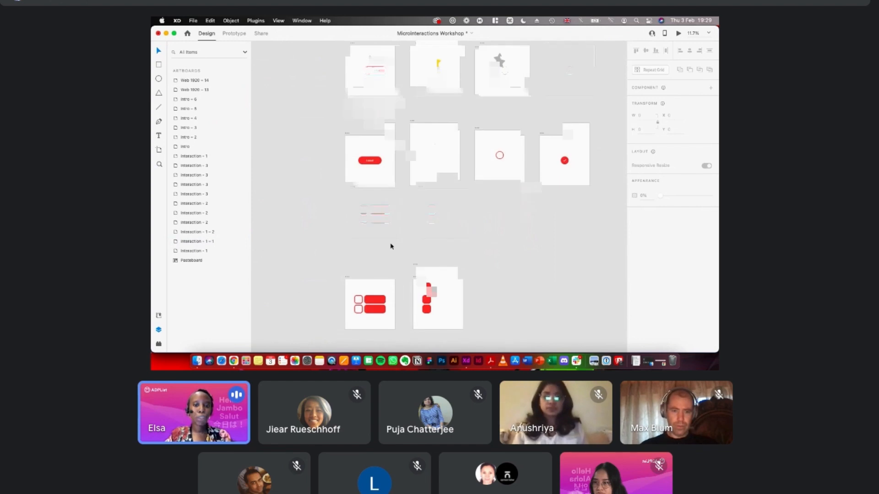
scroll(390, 247, up, 5)
scroll(390, 247, up, 1)
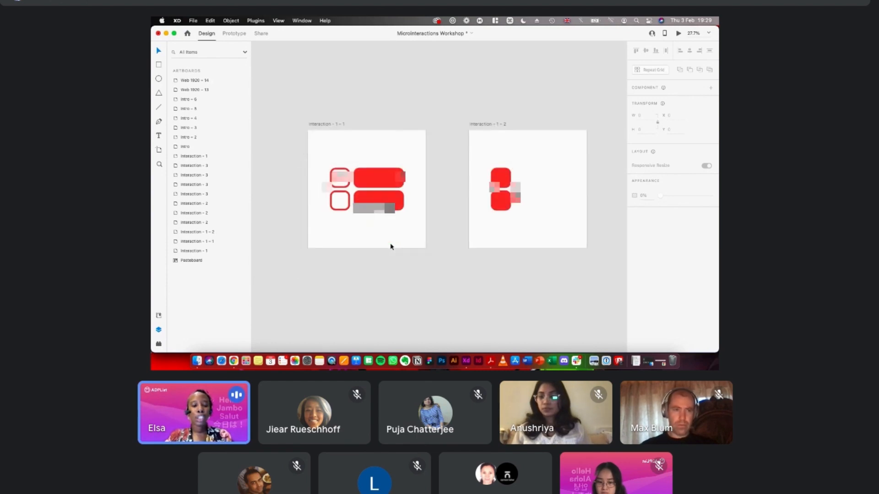
scroll(391, 247, up, 3)
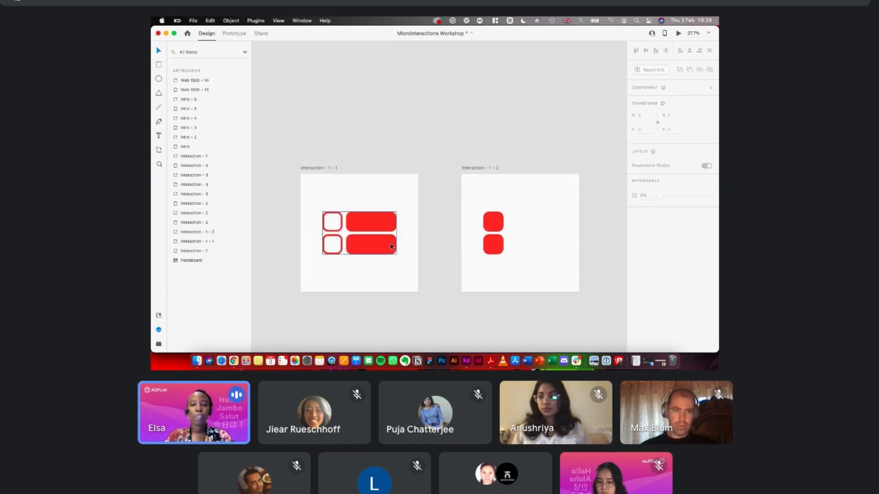
scroll(391, 247, down, 3)
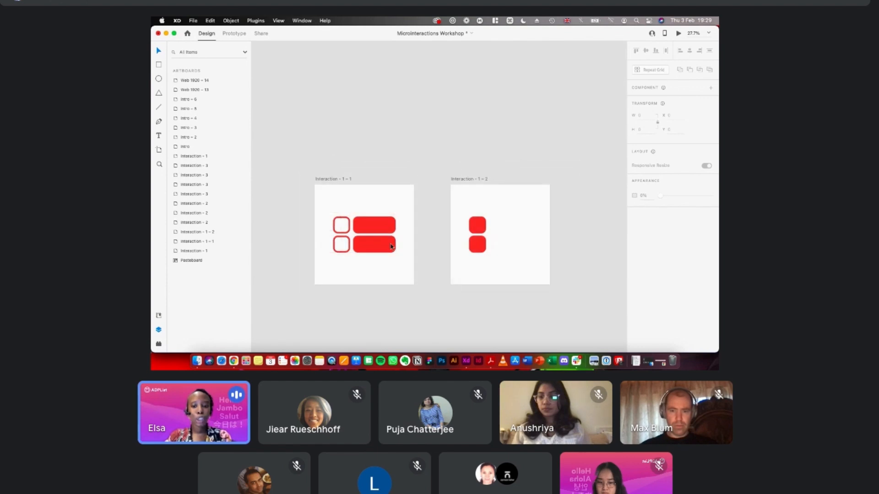
scroll(391, 247, up, 2)
scroll(392, 246, up, 10)
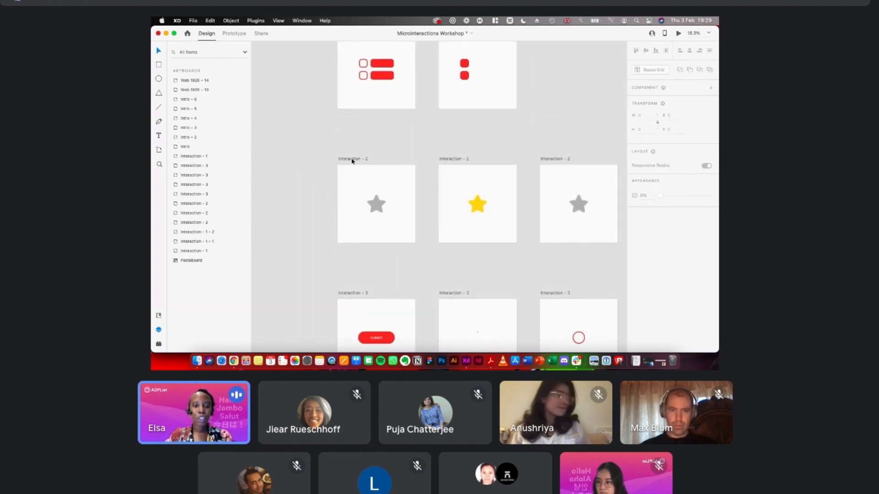
- Open a preview starting from the first grey star artboard in the Interaction – 2 row
click(353, 159)
scroll(353, 200, up, 2)
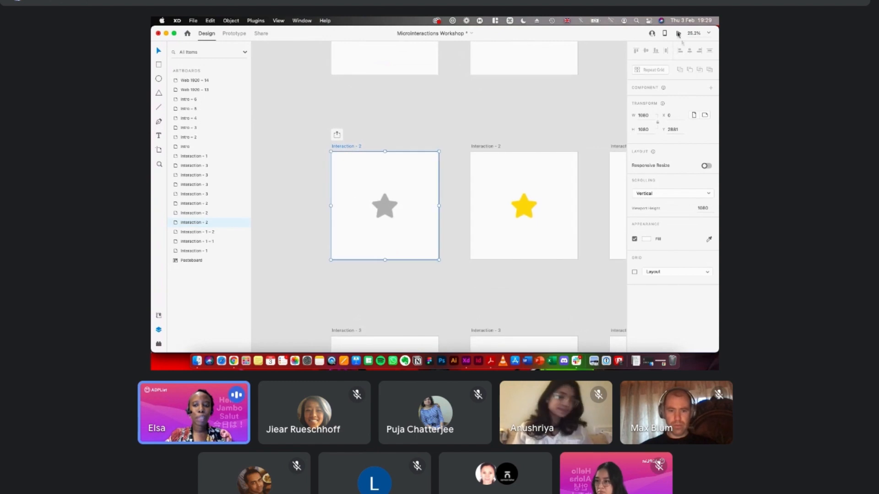
scroll(566, 118, down, 4)
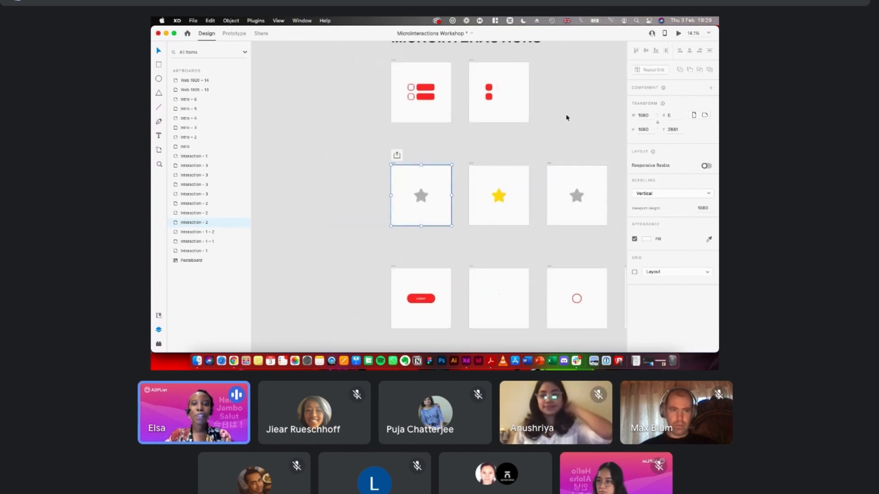
scroll(567, 118, right, 3)
scroll(567, 117, left, 2)
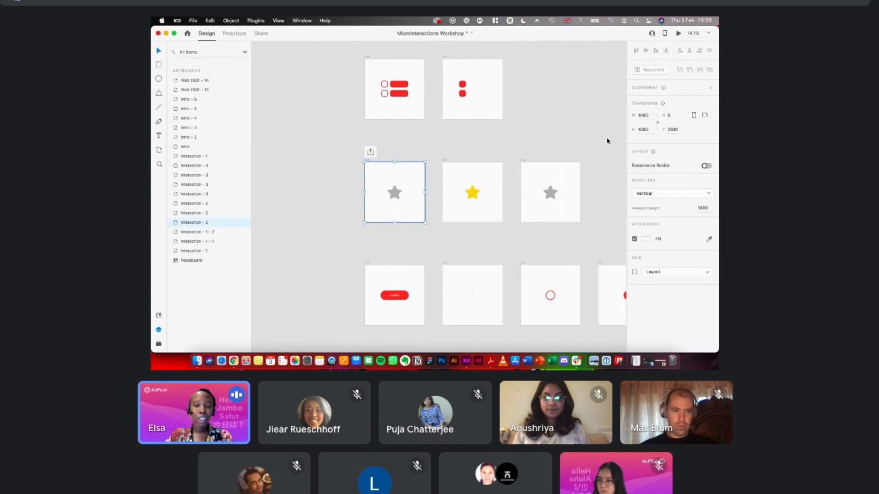
key(super+Return)
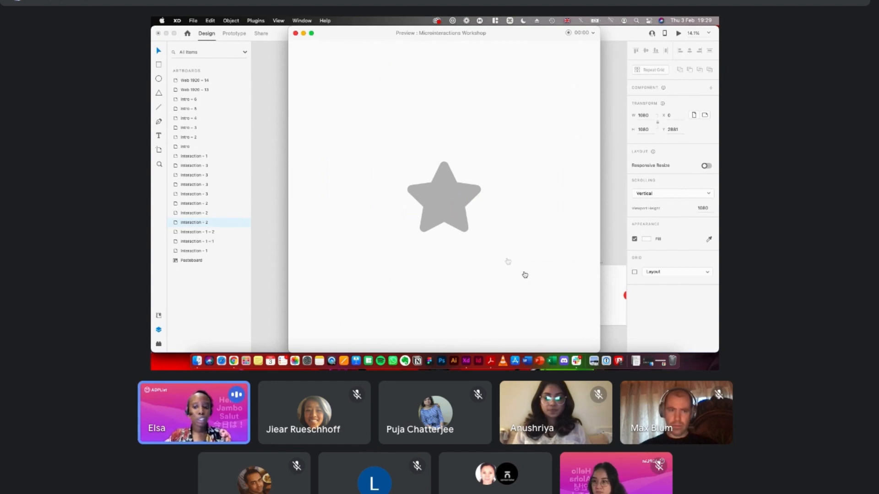
- Test the star's tap animation several times, restarting the preview between runs, and close the preview
click(463, 222)
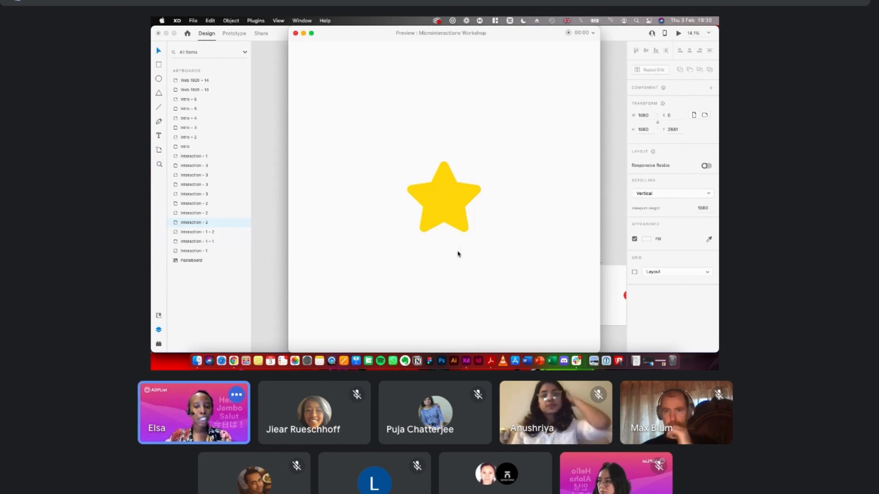
click(678, 33)
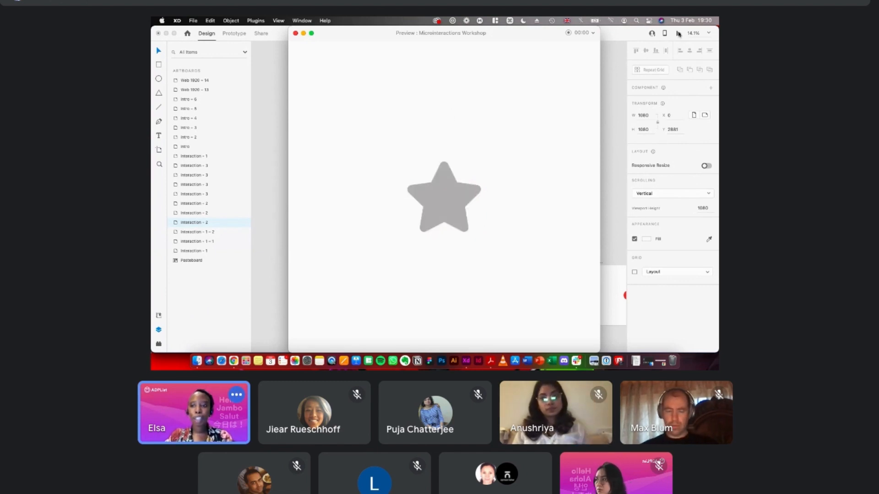
click(477, 190)
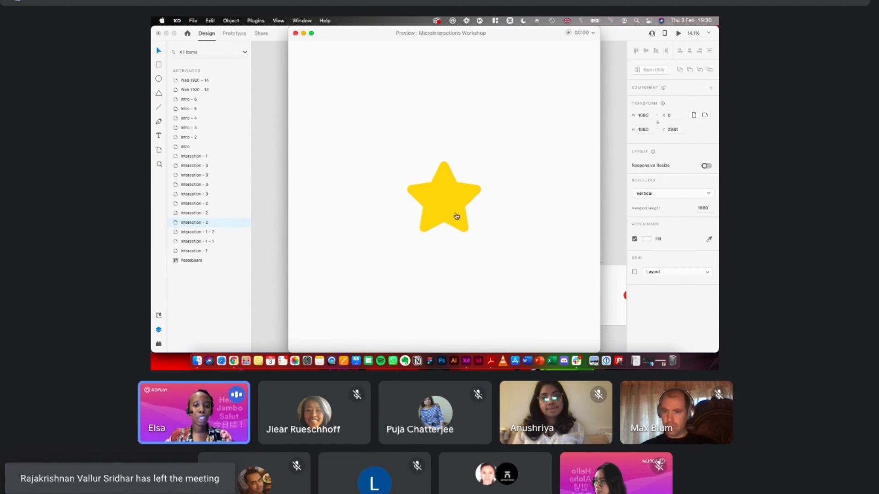
click(456, 217)
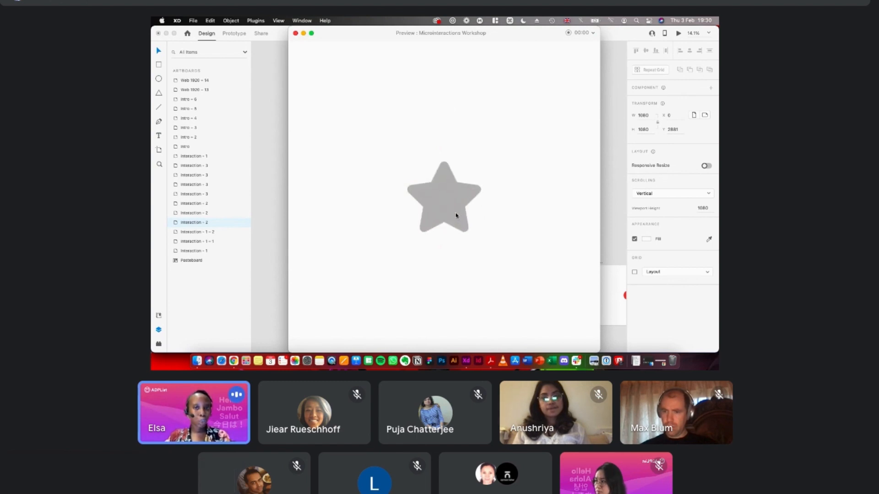
click(679, 34)
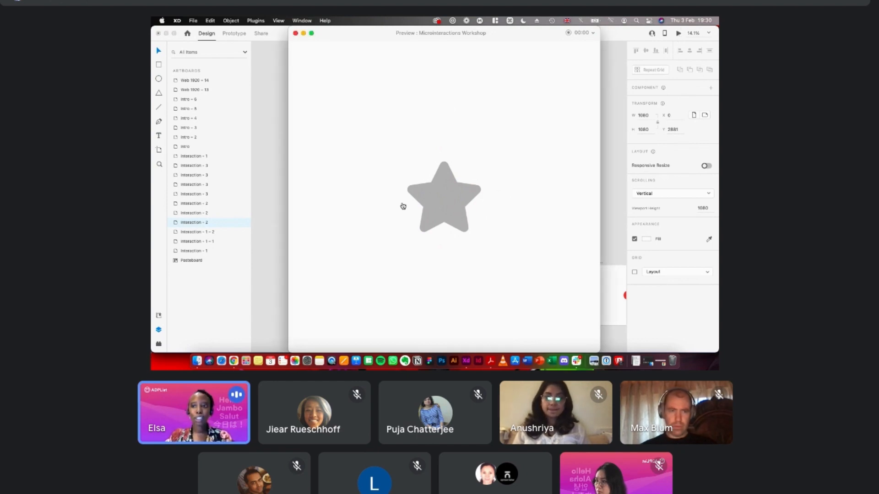
click(436, 211)
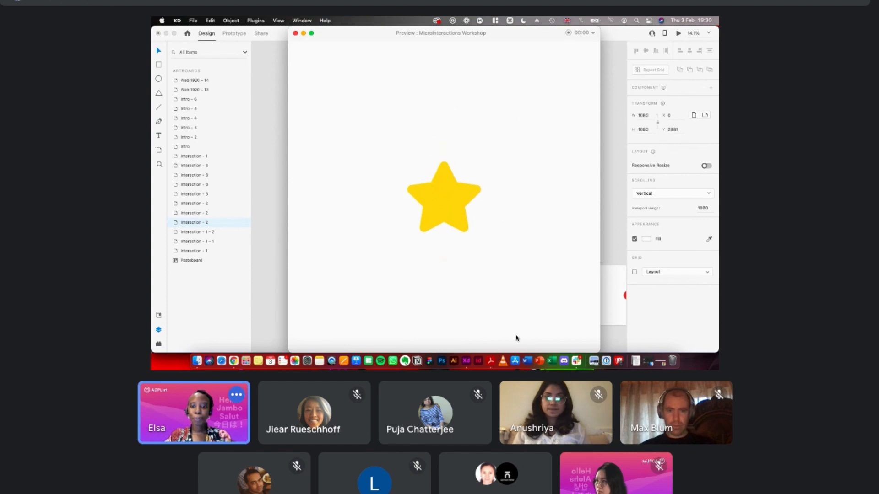
click(448, 186)
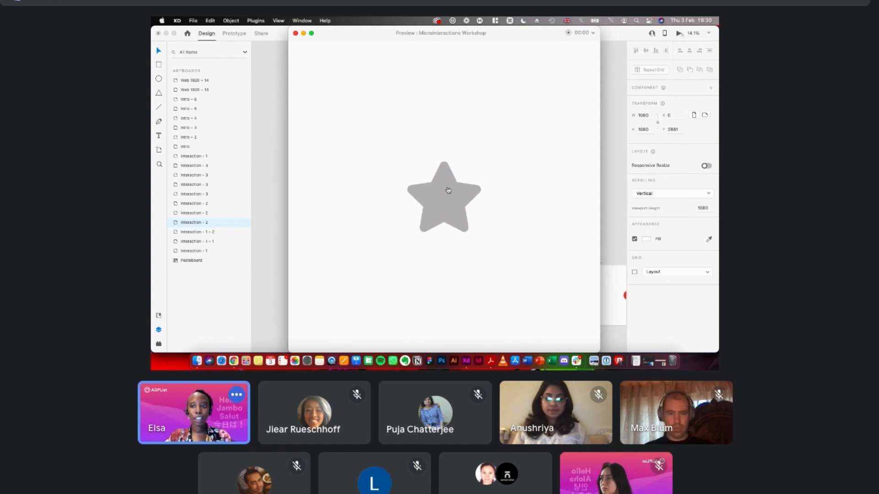
click(447, 194)
click(452, 200)
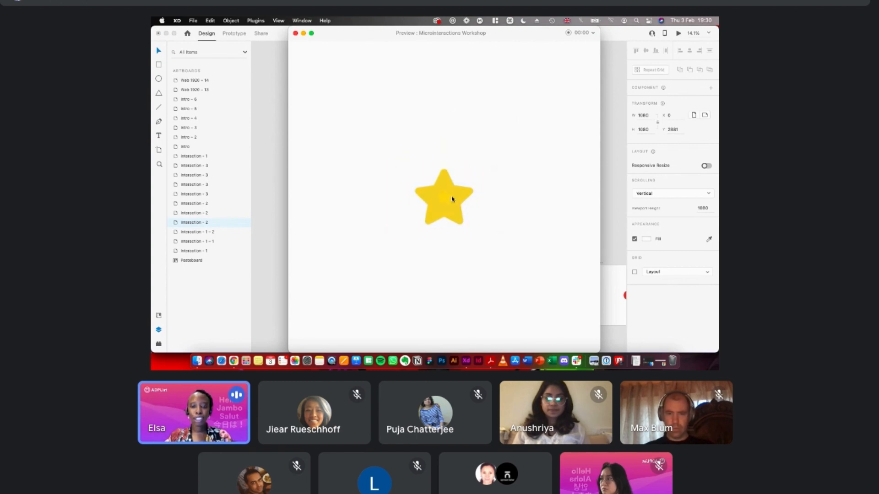
click(296, 34)
- Duplicate the first grey star artboard of the Interaction – 2 row straight down to below the new menu artboards
scroll(412, 171, down, 2)
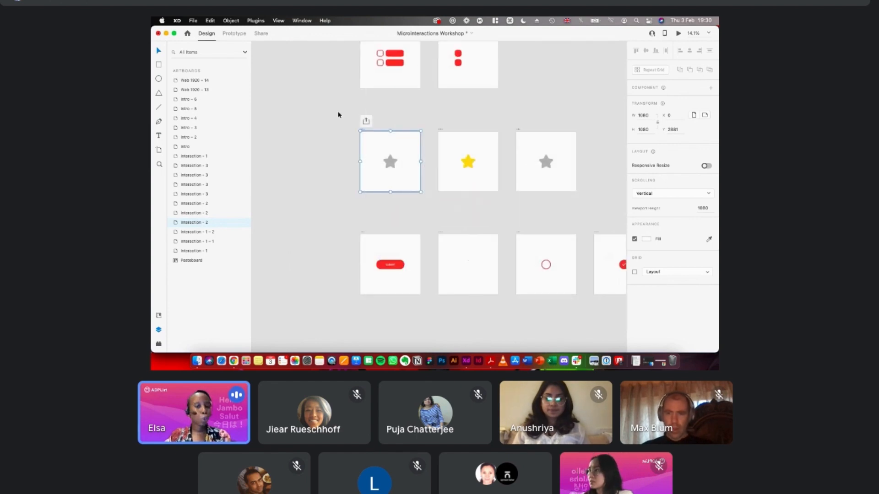
scroll(338, 114, down, 5)
scroll(339, 114, down, 3)
scroll(339, 115, left, 1)
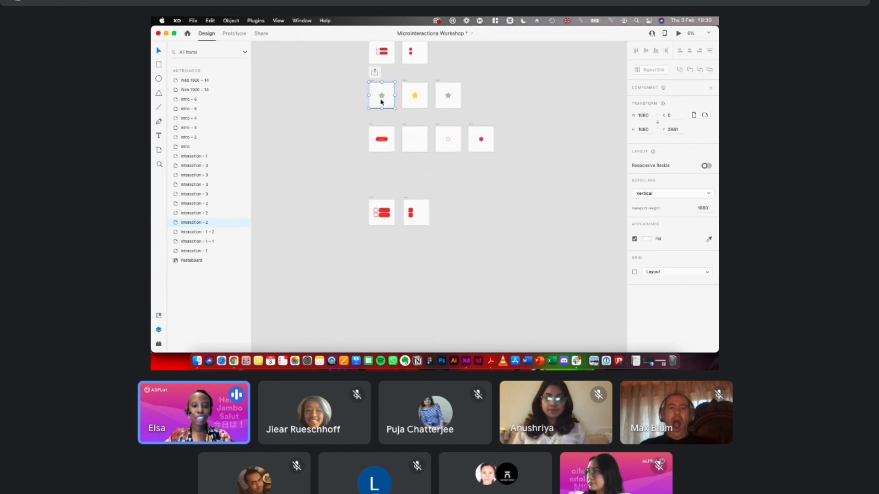
key(shift+alt)
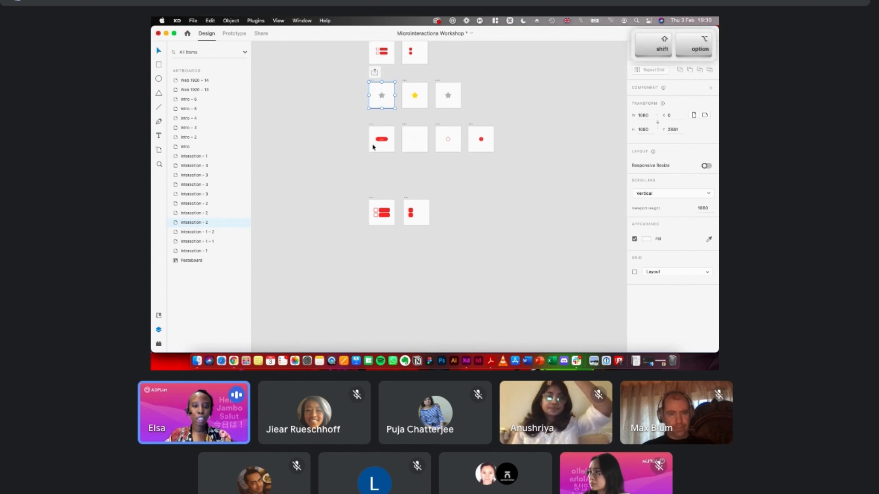
drag(373, 146, 376, 250)
key(super+3)
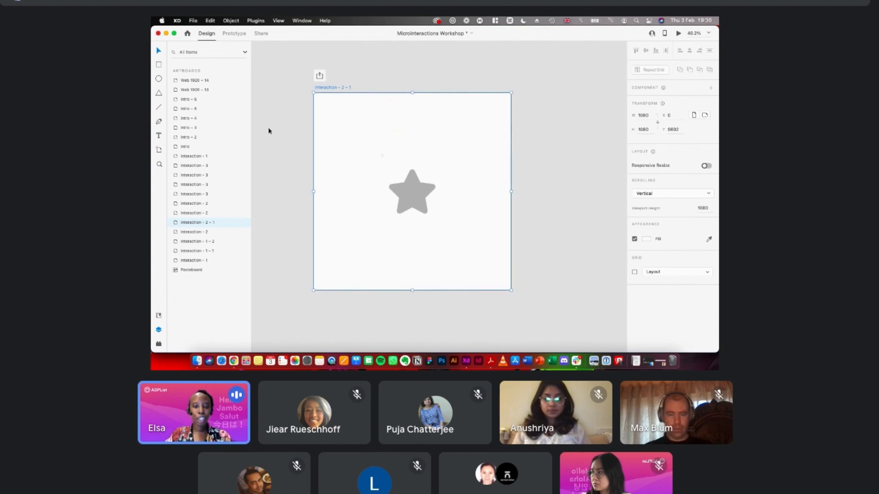
- Delete all the star artwork from the Interaction – 2 – 1 artboard, leaving the artboard empty
click(440, 241)
drag(289, 143, 379, 206)
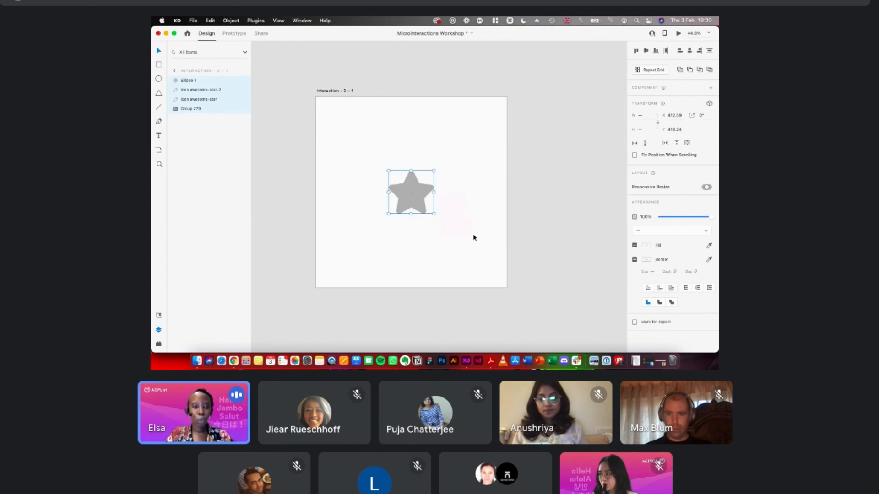
key(Delete)
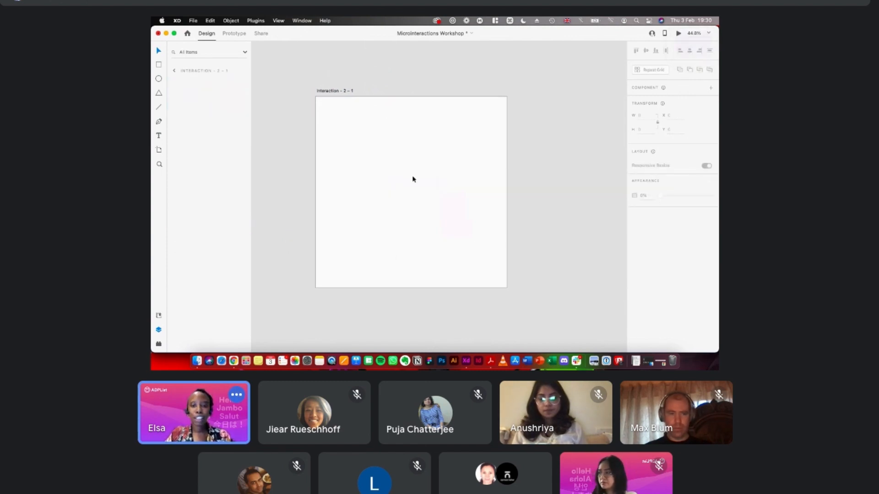
scroll(412, 180, left, 1)
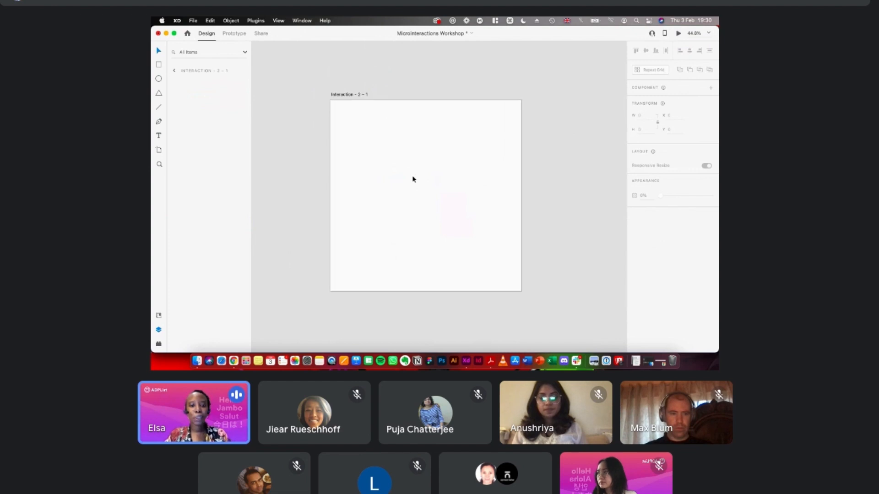
- Insert the solid star icon from the Awesome set of the Icons 4 Design plugin and enlarge it about its centre to about 608 px wide
scroll(412, 179, down, 1)
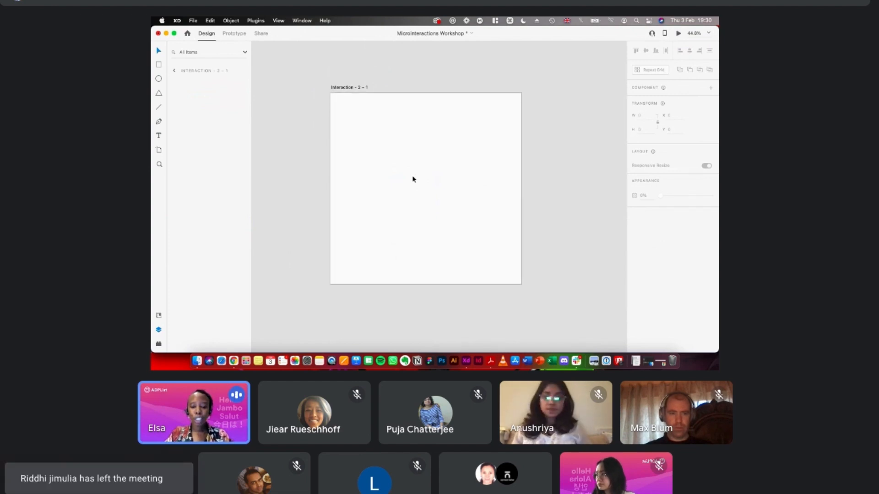
scroll(412, 179, up, 2)
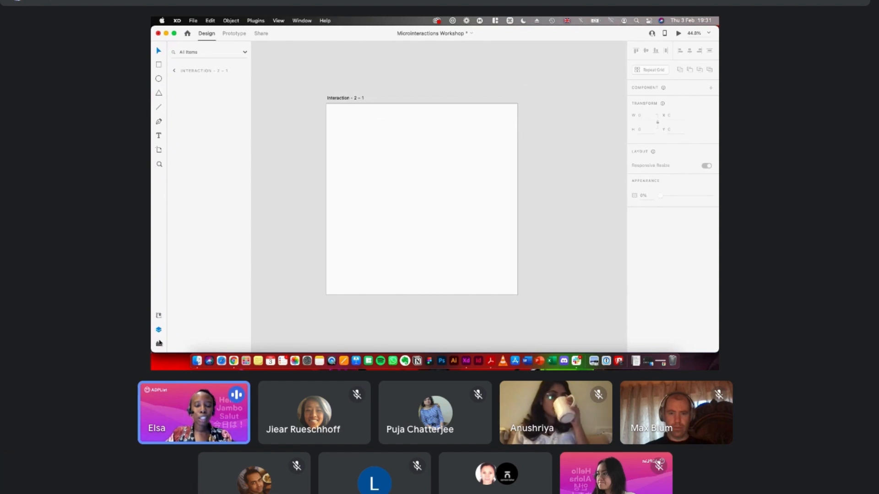
click(160, 343)
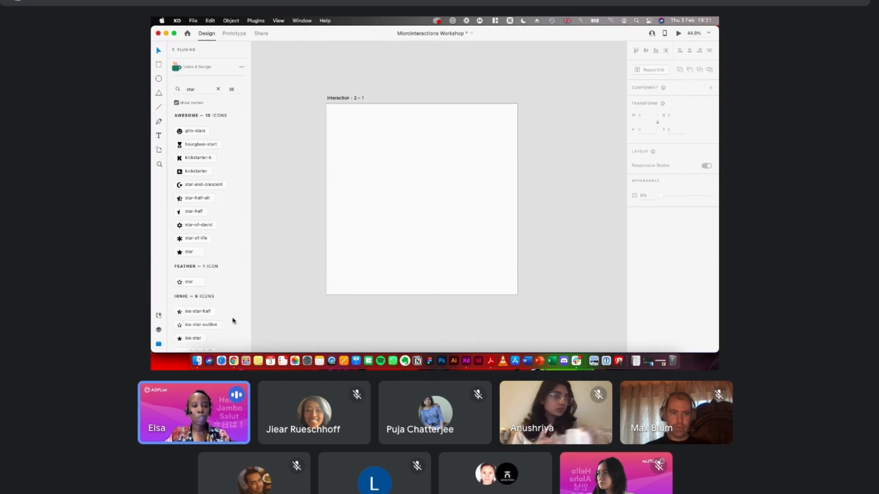
scroll(233, 321, down, 5)
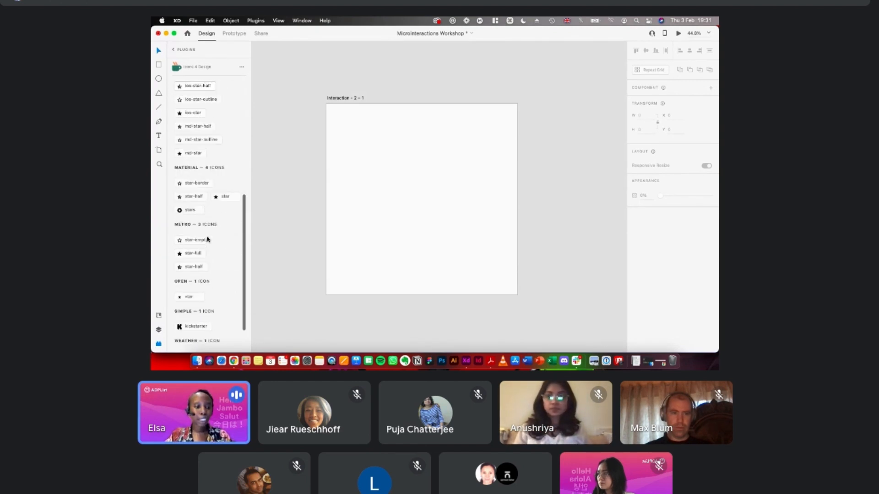
scroll(208, 240, up, 5)
scroll(197, 98, up, 1)
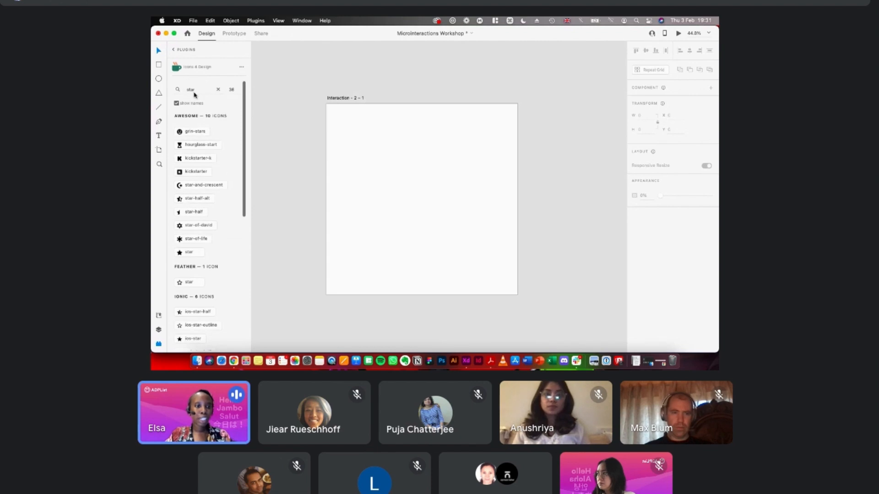
scroll(212, 214, down, 3)
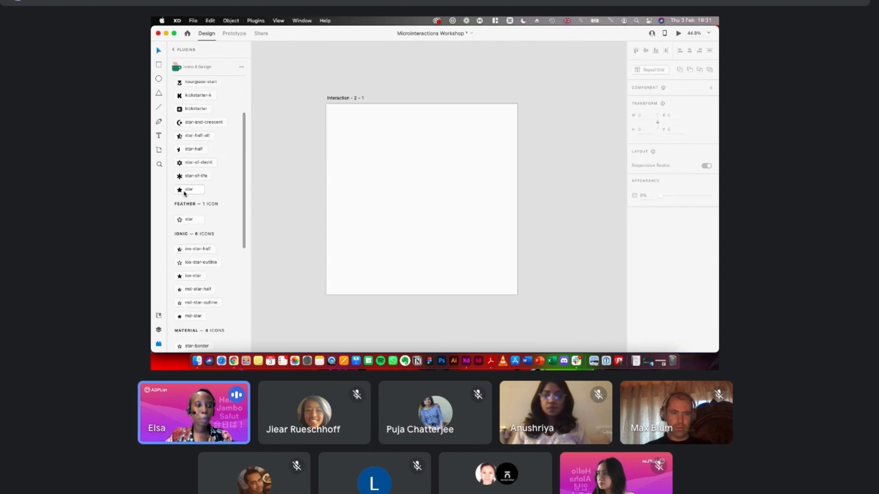
click(185, 193)
scroll(295, 184, down, 2)
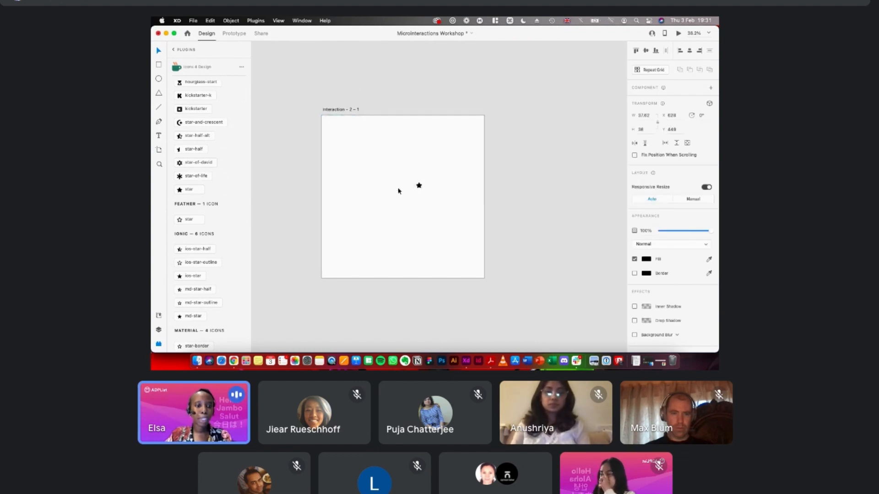
drag(398, 198, 450, 144)
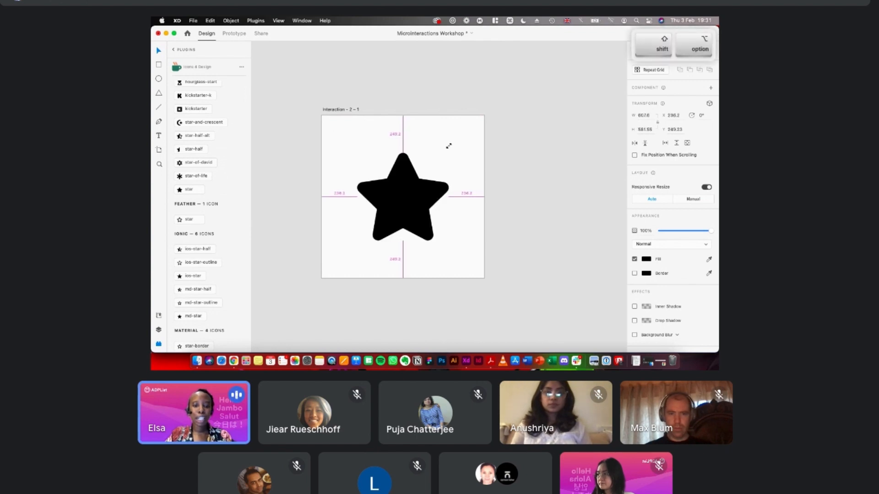
- Delete the enlarged star icon from the Interaction – 2 – 1 artboard
scroll(428, 208, up, 1)
scroll(428, 209, left, 1)
key(BackSpace)
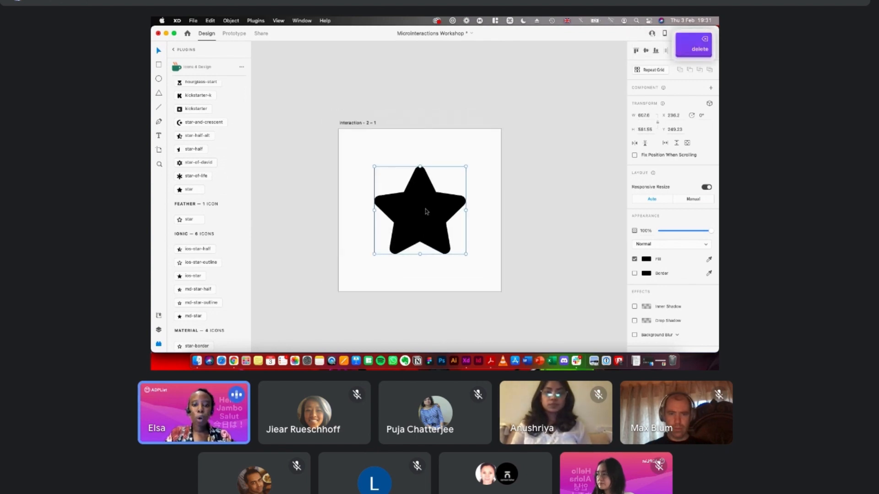
- Draw a triangle about 445 by 385 px with the Polygon tool and centre it horizontally on the Interaction – 2 – 1 artboard
click(158, 331)
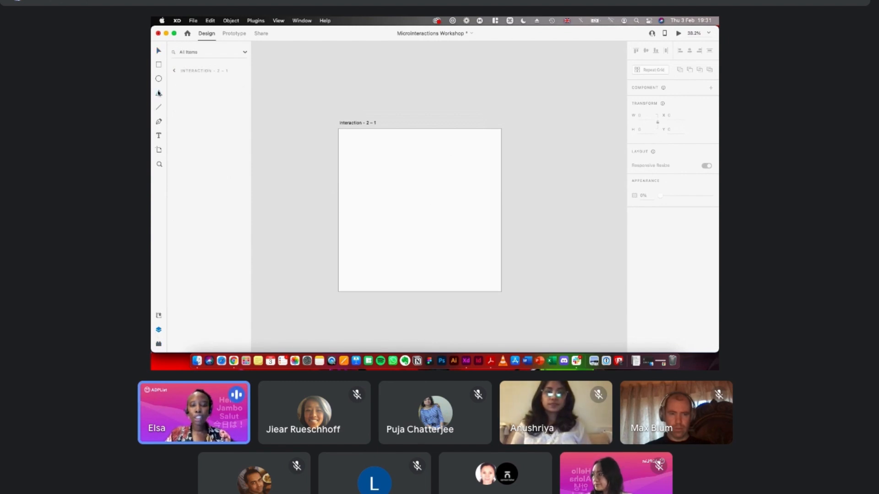
drag(394, 177, 470, 236)
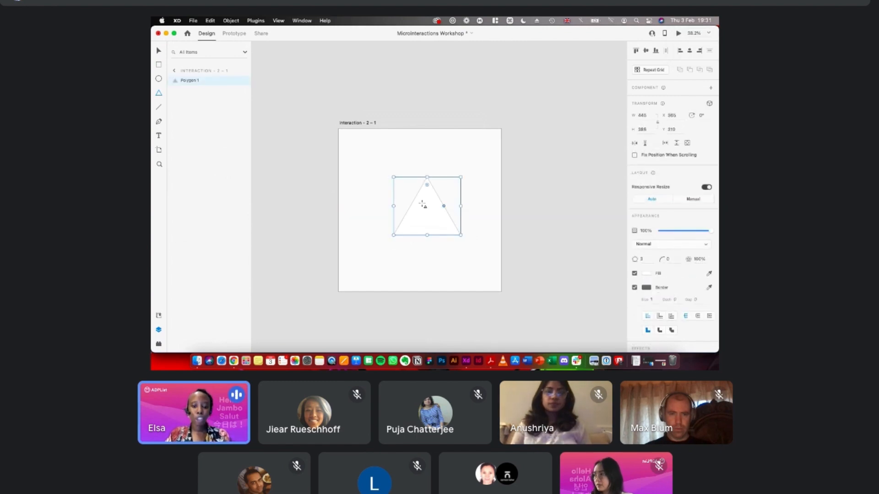
scroll(422, 204, up, 1)
key(v)
drag(427, 204, 418, 206)
- Set the triangle's corner count to 5 to make it a pentagon
scroll(474, 237, up, 2)
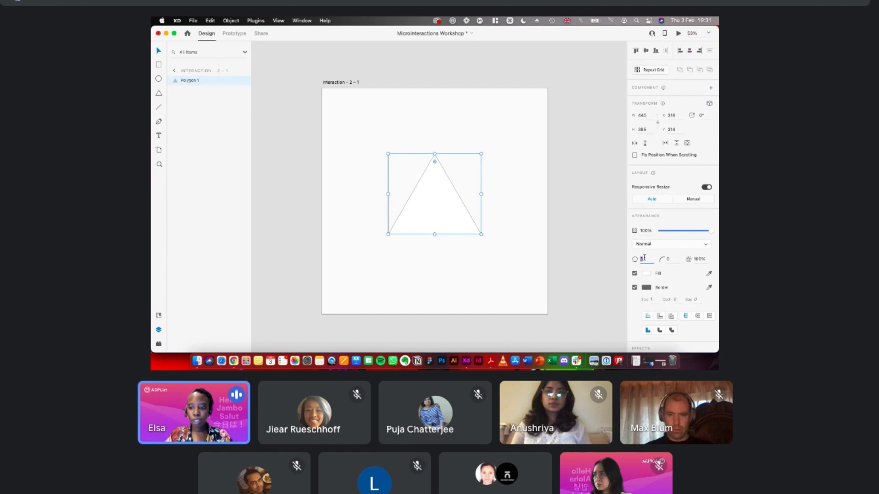
key(Up)
key(Up)
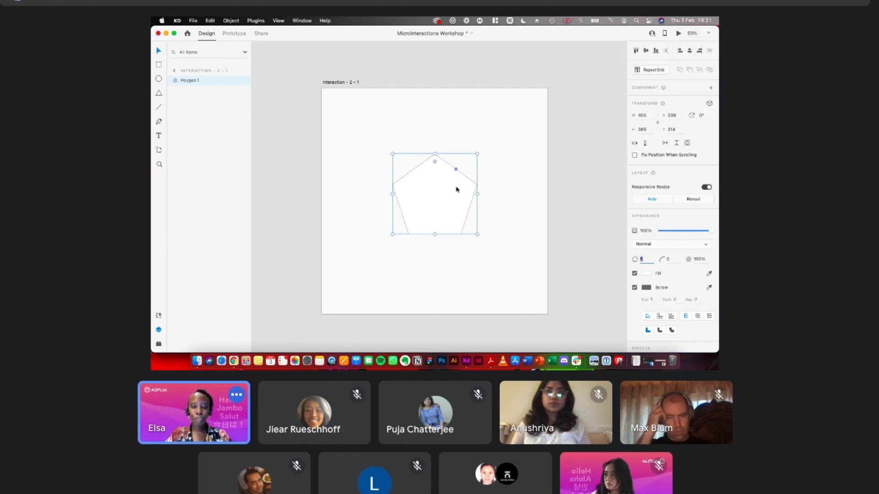
- Reshape the pentagon into a five-pointed star with a 70% star ratio and a corner radius of about 16
scroll(456, 189, up, 2)
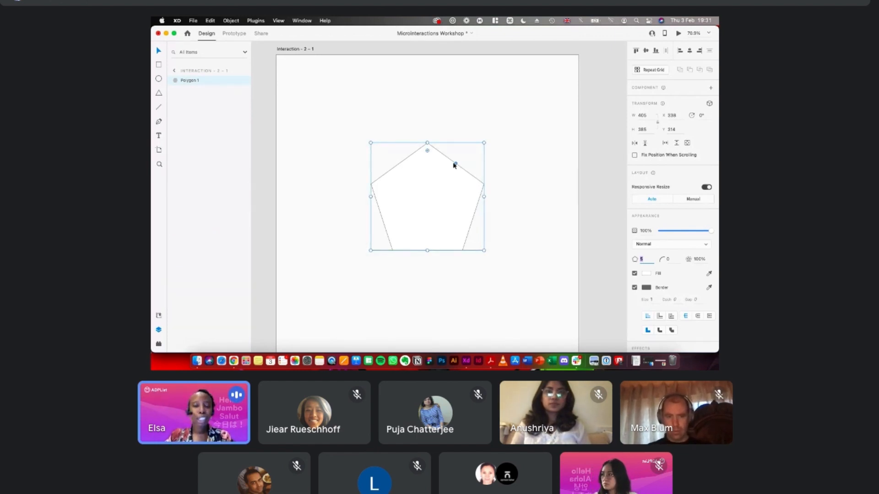
scroll(455, 165, up, 2)
scroll(449, 187, down, 1)
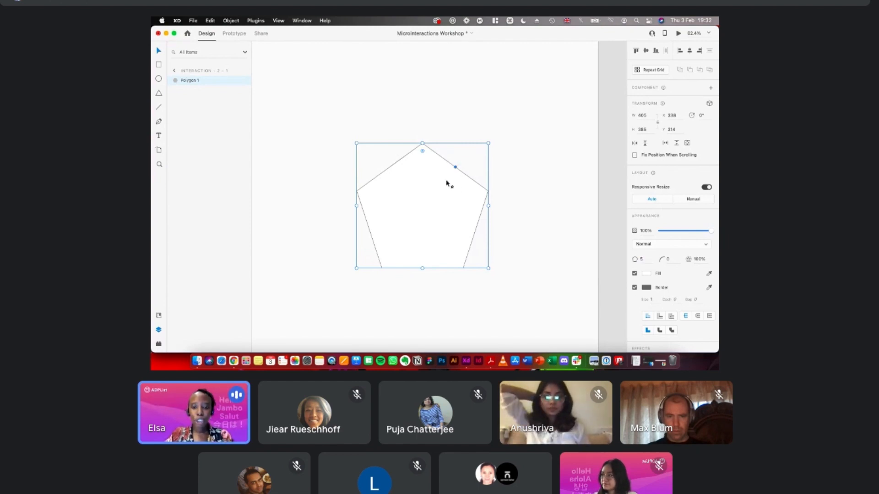
drag(455, 167, 447, 196)
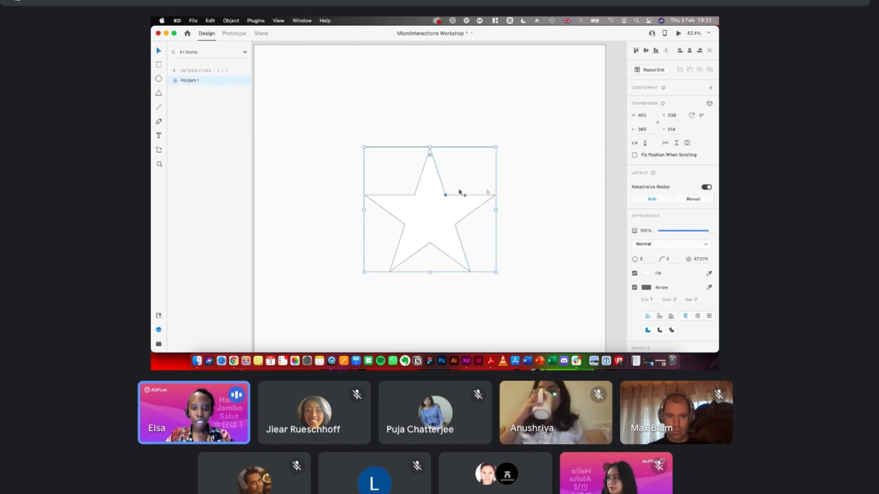
drag(429, 155, 430, 166)
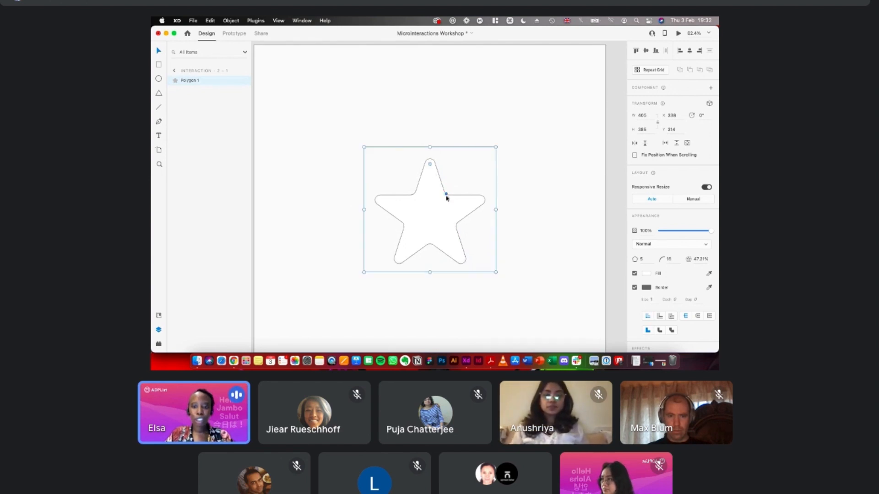
drag(448, 194, 454, 187)
scroll(455, 188, down, 3)
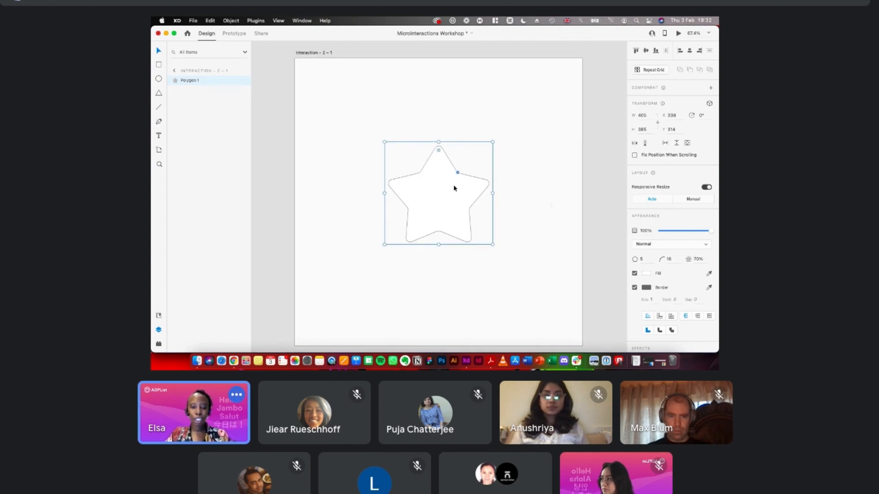
click(552, 209)
scroll(552, 208, down, 1)
scroll(551, 207, down, 2)
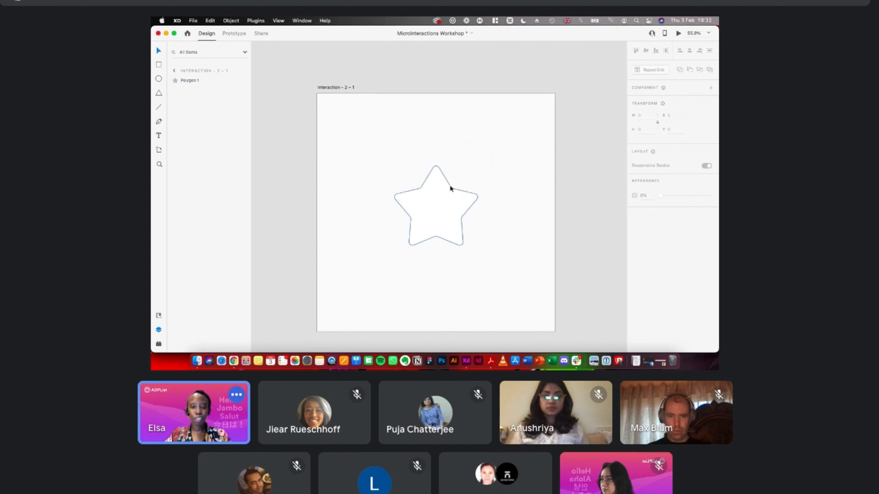
- Remove the star's border and fill it with the saved grey #B7B7B7
click(435, 210)
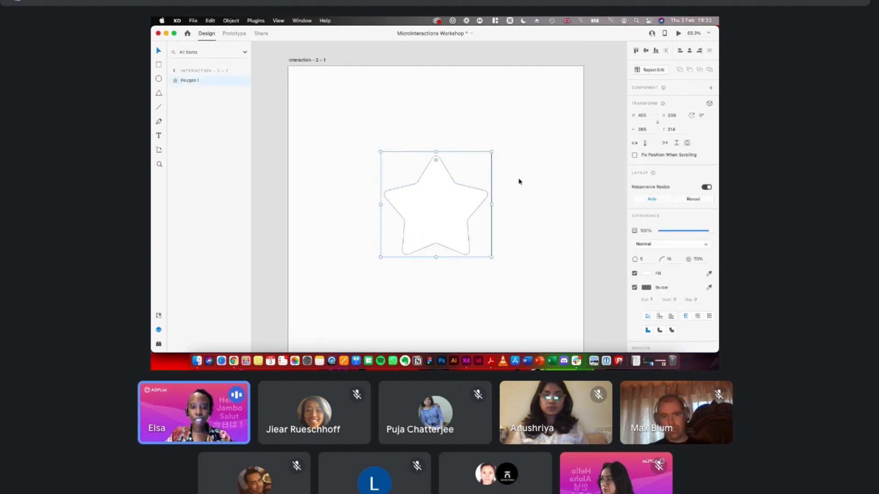
scroll(518, 180, down, 2)
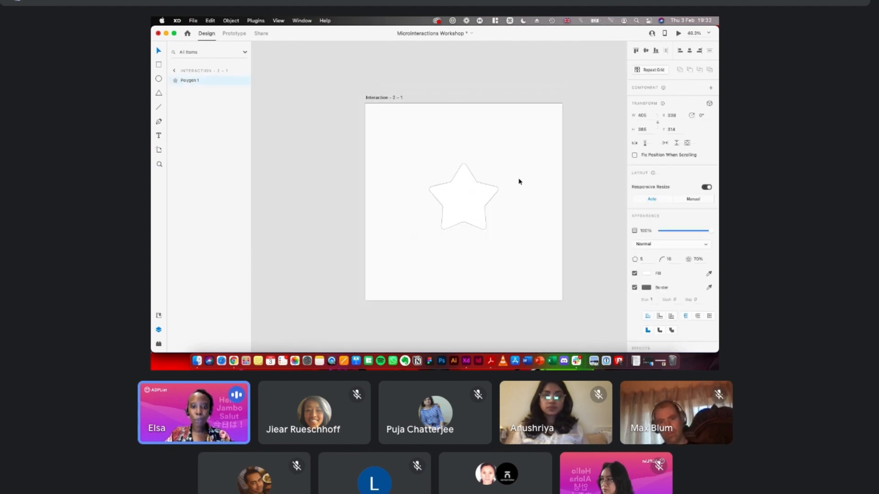
click(635, 287)
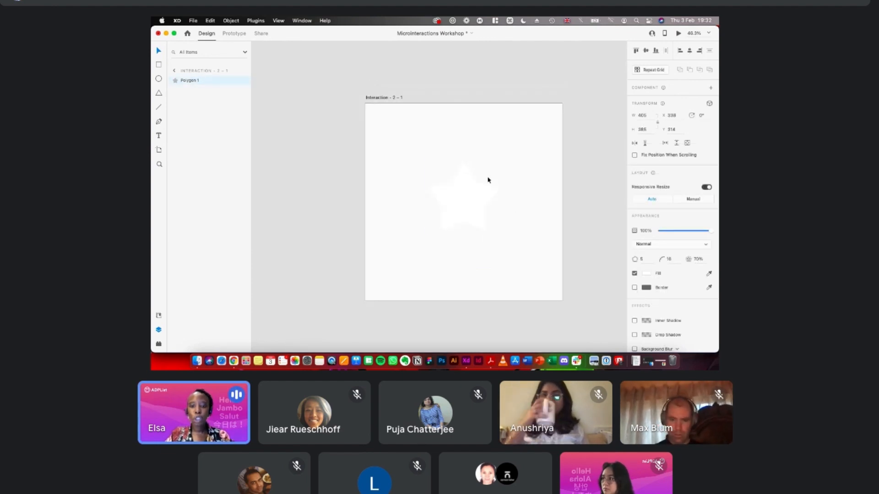
click(646, 273)
click(561, 319)
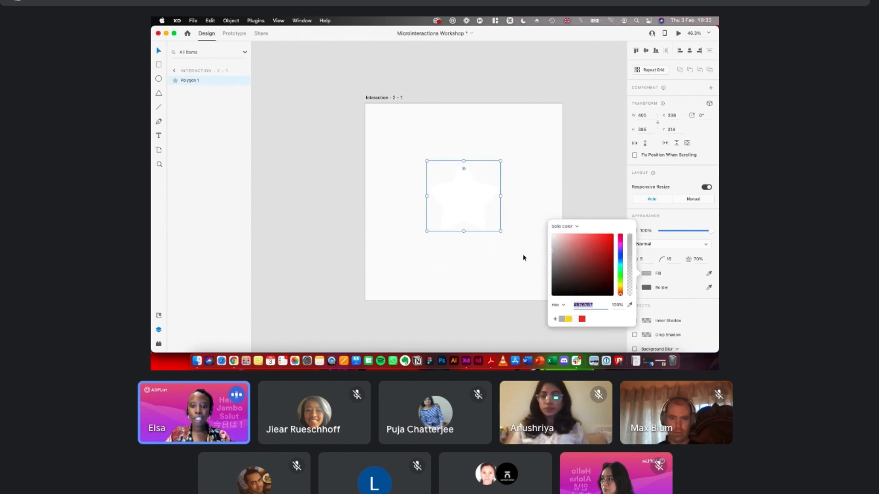
click(455, 179)
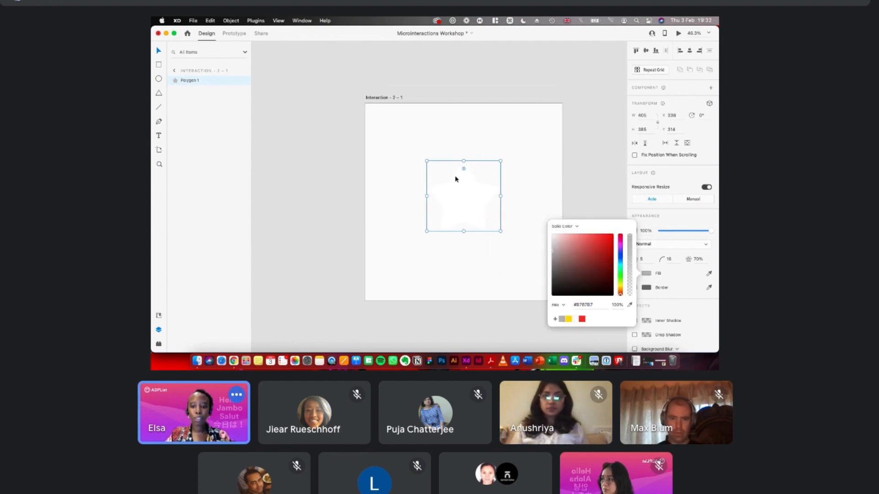
click(445, 204)
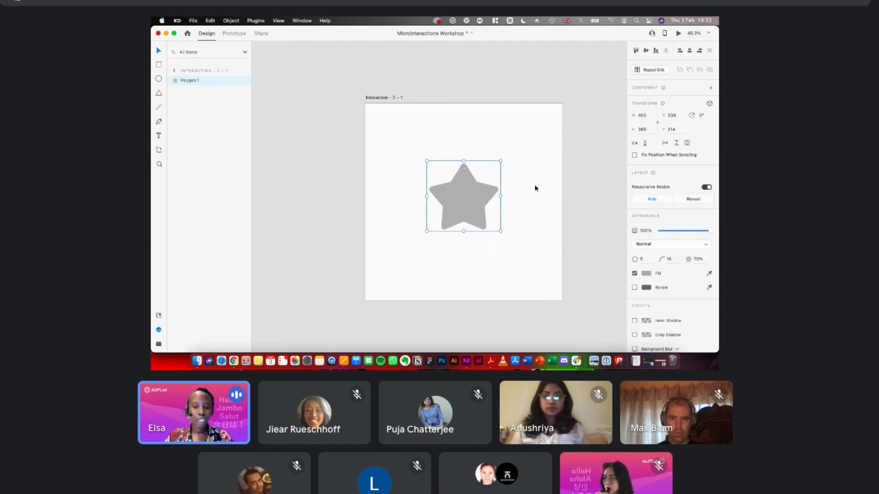
scroll(536, 188, right, 1)
click(537, 188)
- Try scaling the star about its centre to about 1789 px wide, and undo the scaling
click(459, 200)
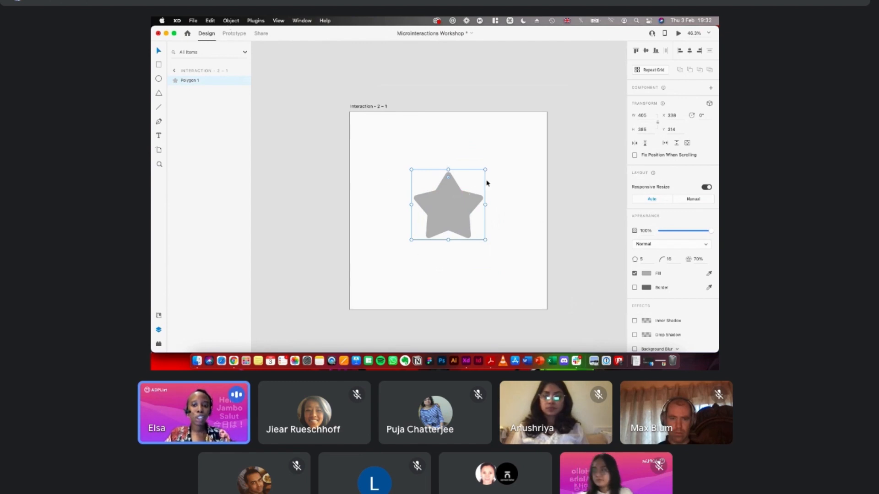
mouse_move(486, 175)
drag(486, 170, 612, 40)
scroll(461, 150, down, 2)
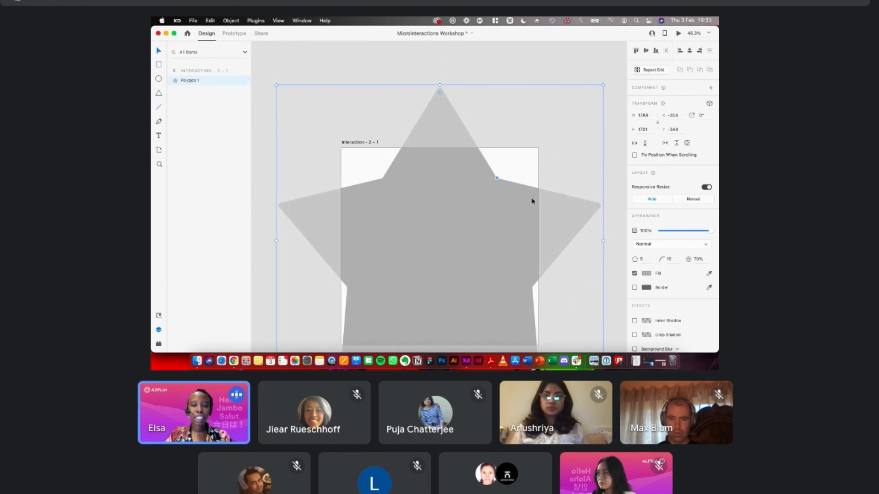
key(super+z)
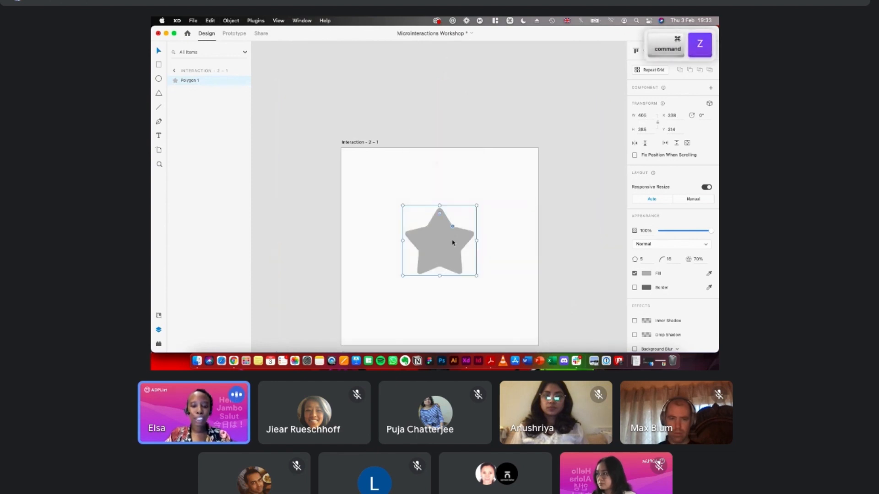
- Convert the grey star polygon to a path and review the Path commands
key(super+8)
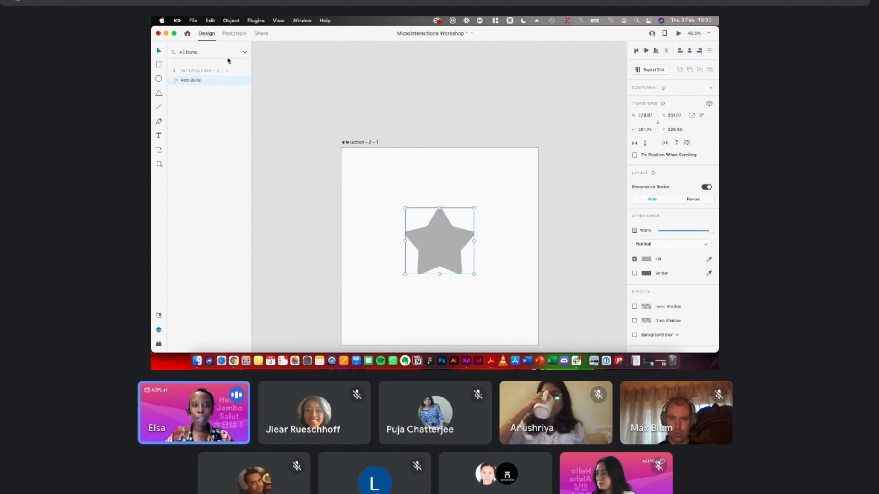
click(230, 20)
click(291, 328)
click(232, 21)
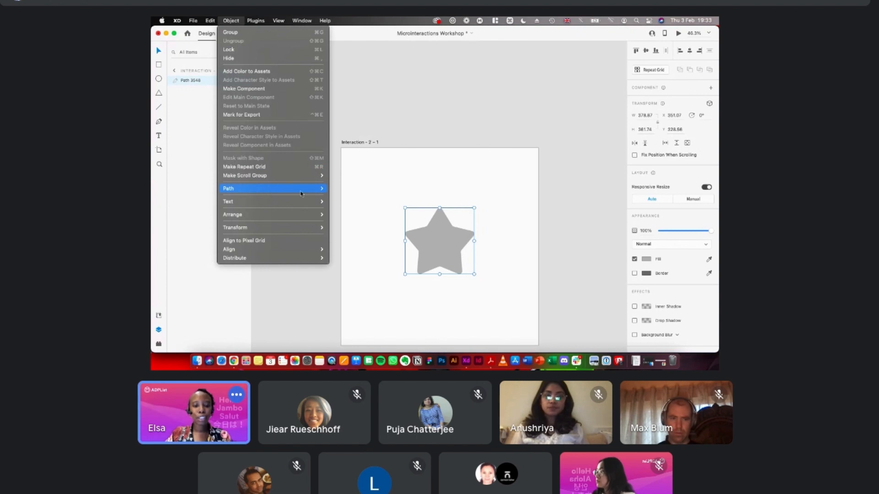
mouse_move(317, 190)
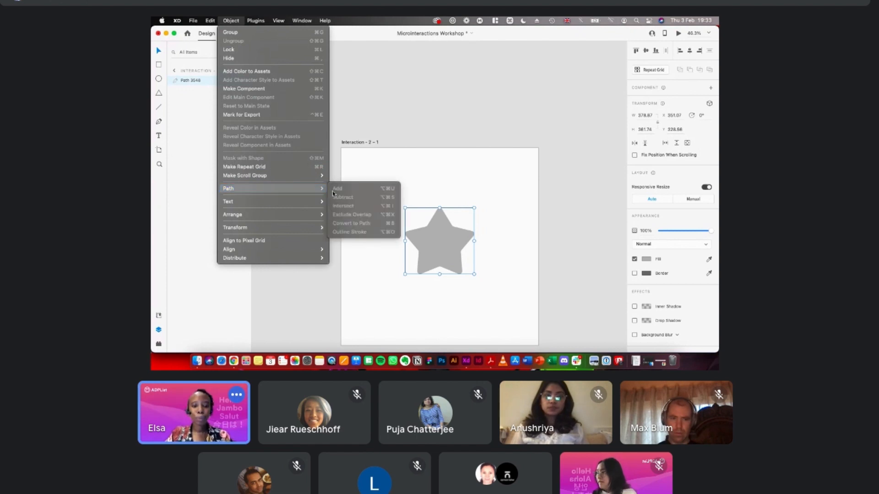
click(475, 191)
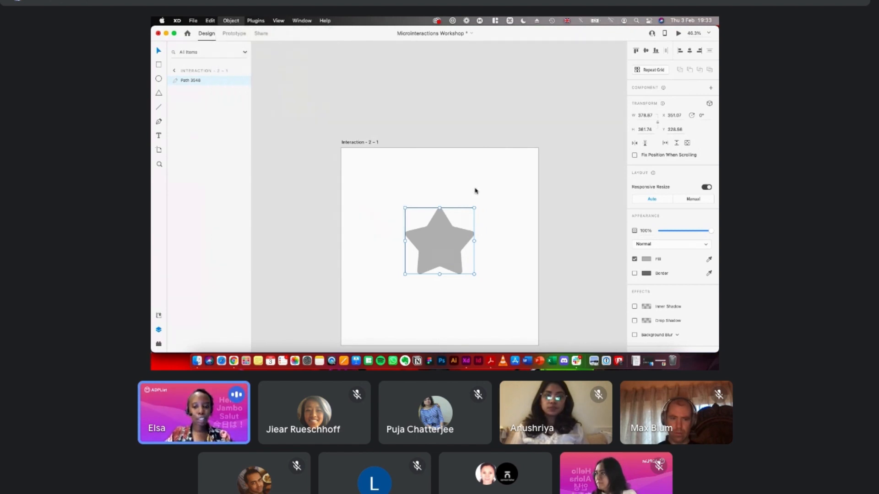
- Rename the star path's layer as Star-1
scroll(456, 225, up, 3)
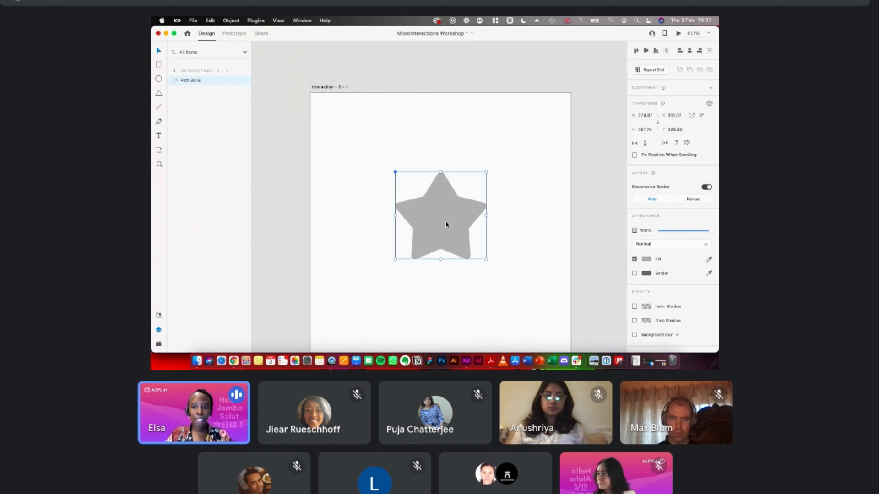
scroll(446, 221, down, 2)
double_click(195, 81)
text(S)
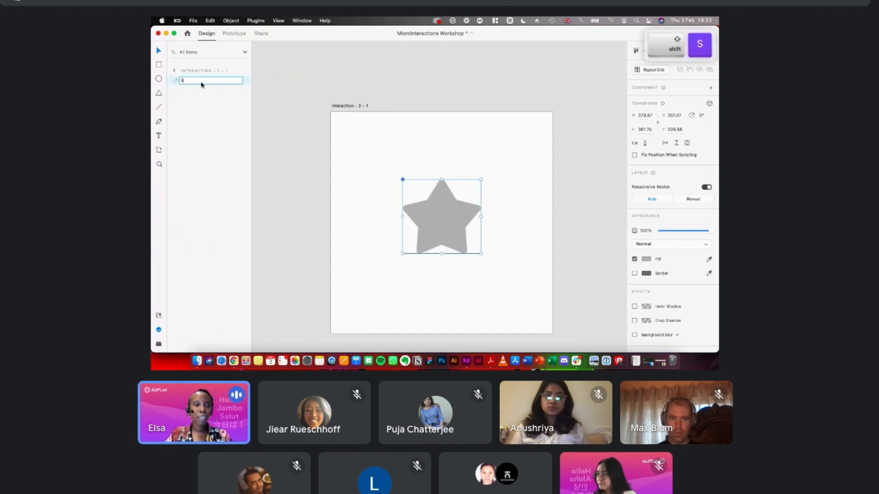
text(tar)
key(Return)
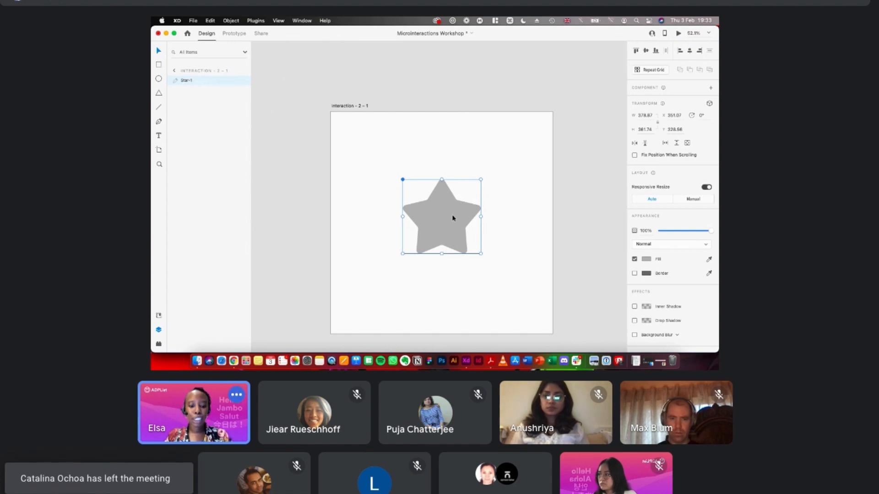
- Duplicate the Star-1 path and rename the copy's layer as Star-2
key(super+d)
double_click(187, 81)
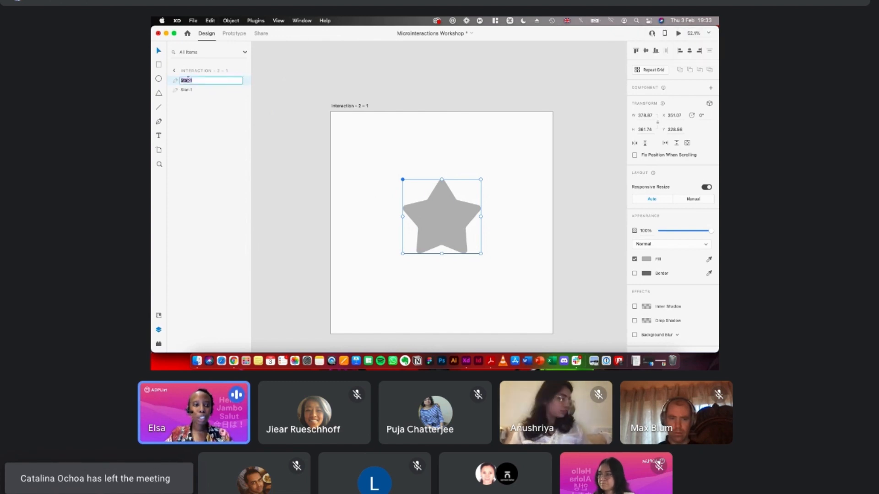
key(Return)
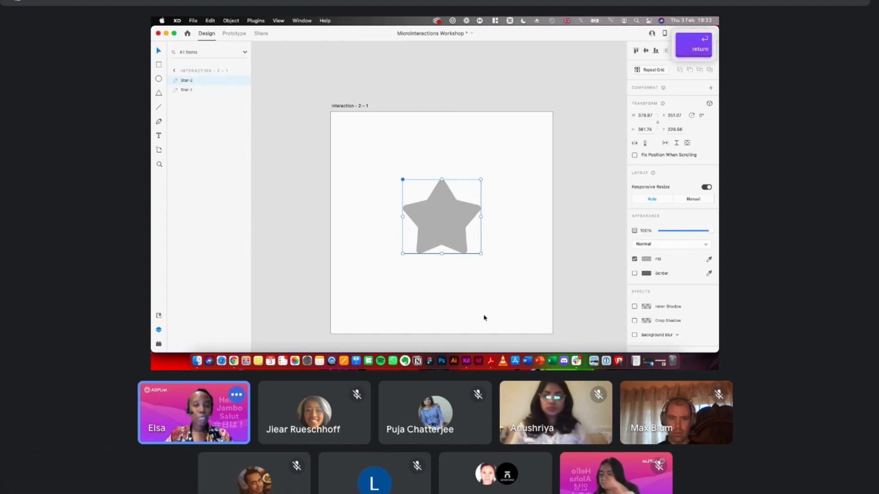
- Fill Star-2 with the saved yellow swatch
click(646, 259)
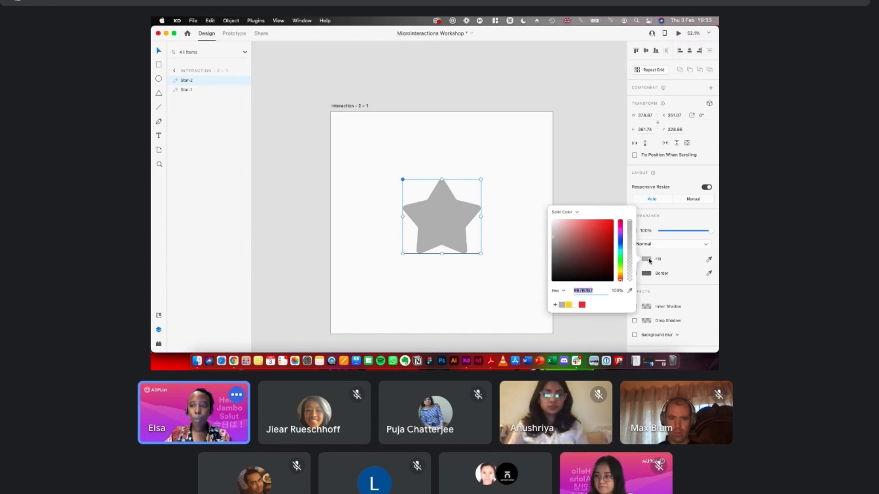
click(569, 305)
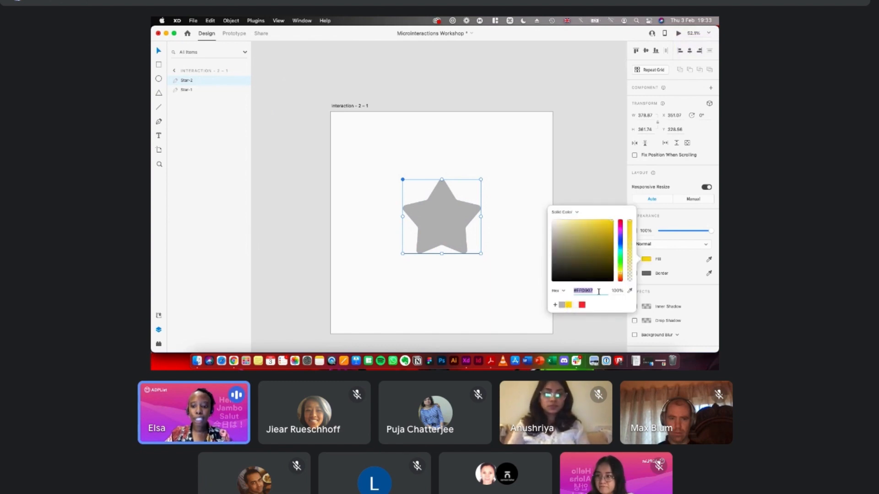
click(646, 259)
click(439, 234)
- Duplicate the Interaction - 2 - 1 artboard and place the copy beside it on the same row
scroll(453, 224, down, 1)
scroll(454, 224, right, 1)
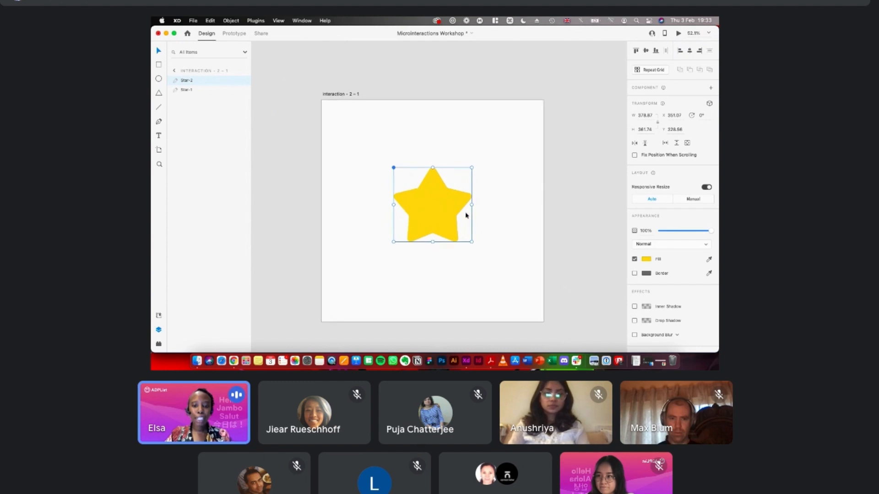
scroll(366, 122, down, 3)
click(318, 112)
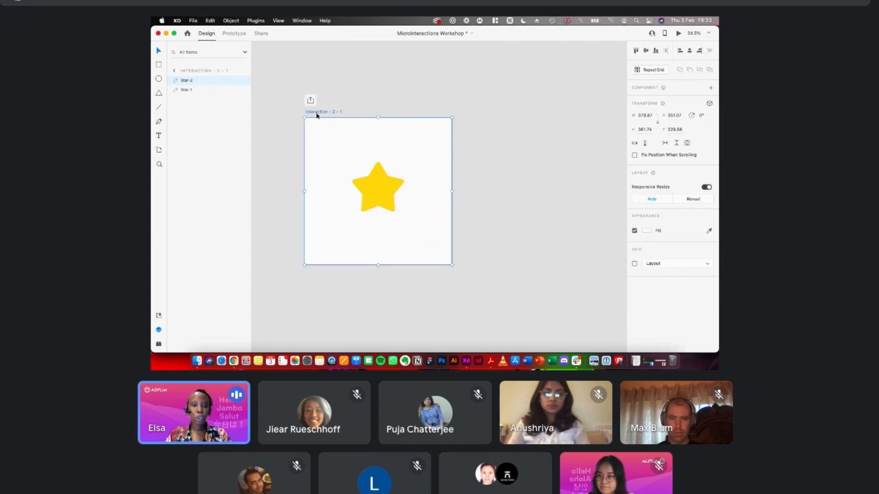
scroll(318, 113, down, 2)
drag(319, 112, 493, 112)
scroll(487, 118, up, 2)
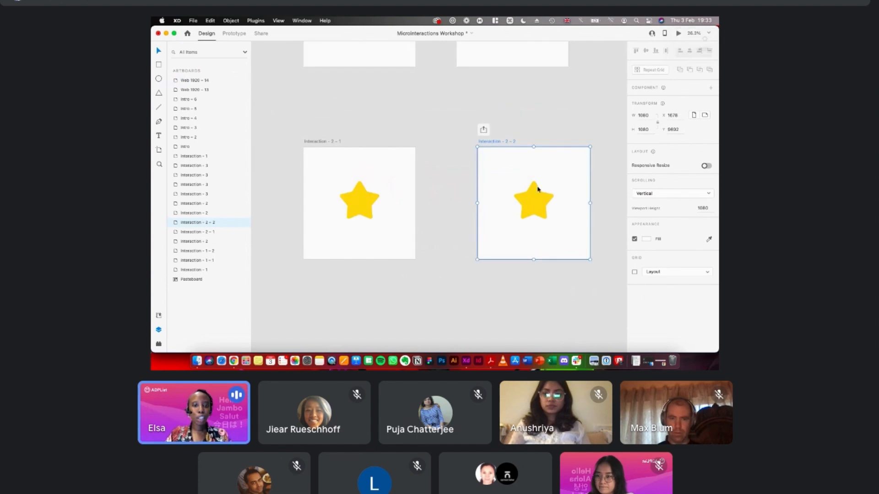
- Scale the yellow Star-2 on the Interaction - 2 - 1 artboard down about its centre to about 1 px wide
click(544, 211)
scroll(546, 213, up, 2)
scroll(546, 214, left, 3)
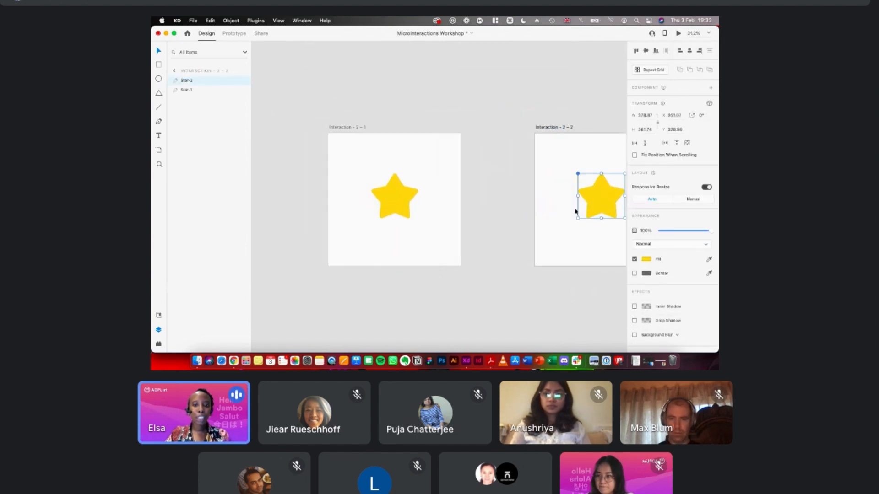
scroll(575, 211, right, 1)
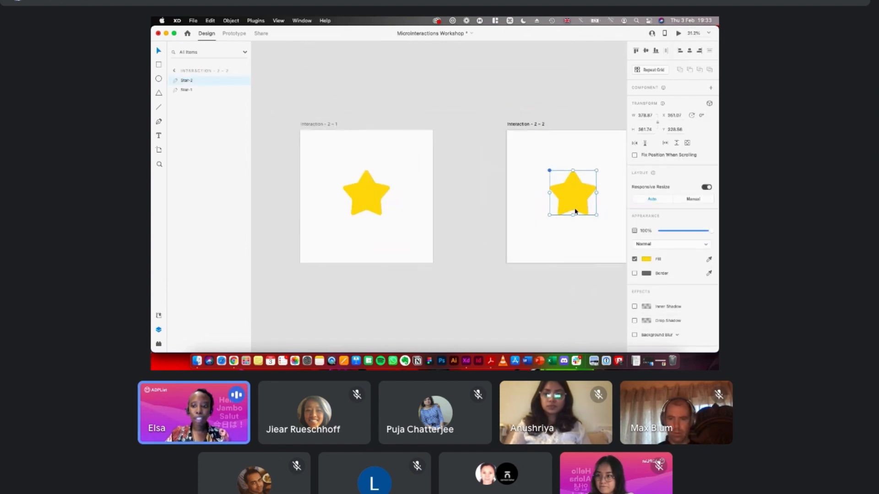
click(367, 191)
scroll(369, 193, up, 3)
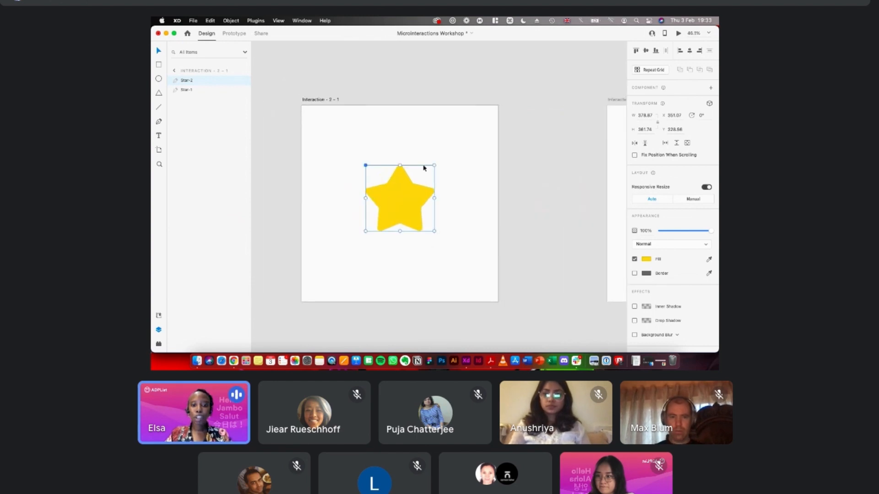
drag(433, 166, 401, 197)
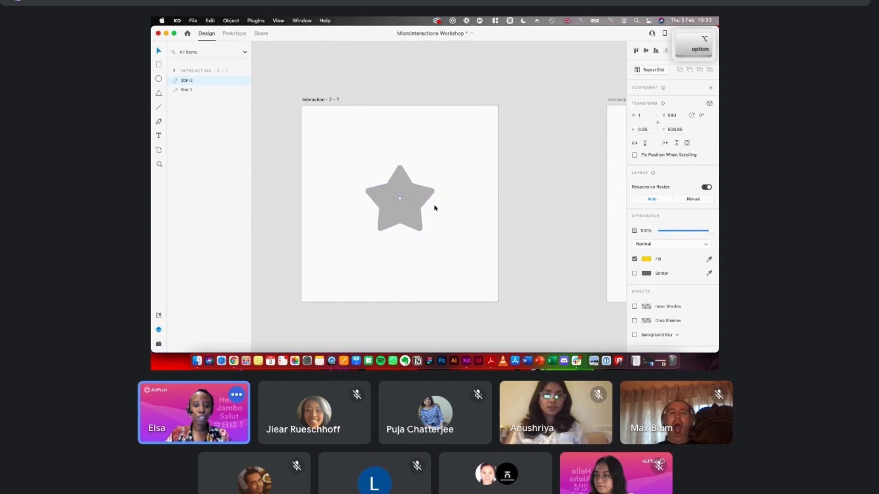
scroll(394, 198, up, 5)
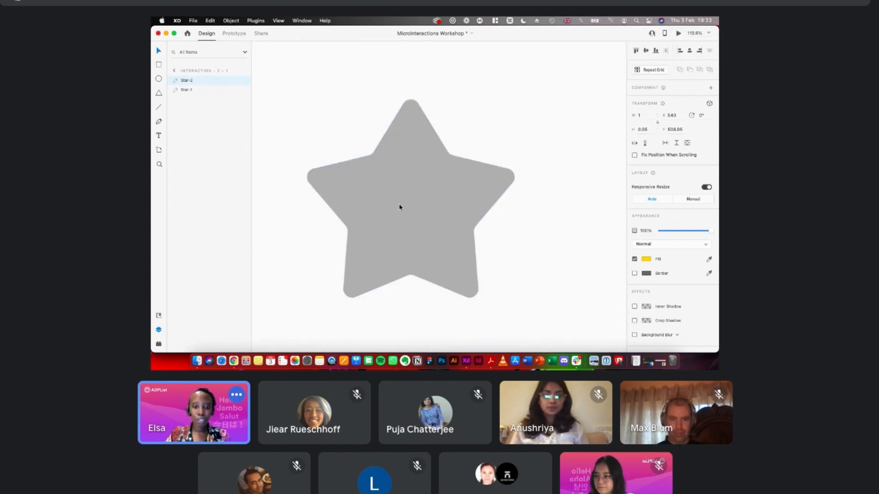
- Scale the grey Star-1 on the Interaction - 2 - 2 artboard down about its centre to about 1 px wide
scroll(401, 205, down, 5)
scroll(474, 184, right, 2)
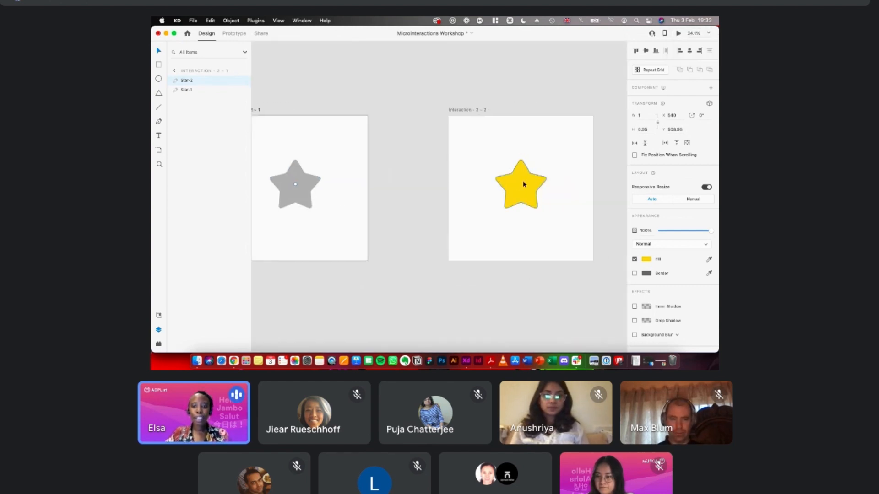
click(524, 183)
scroll(524, 184, right, 1)
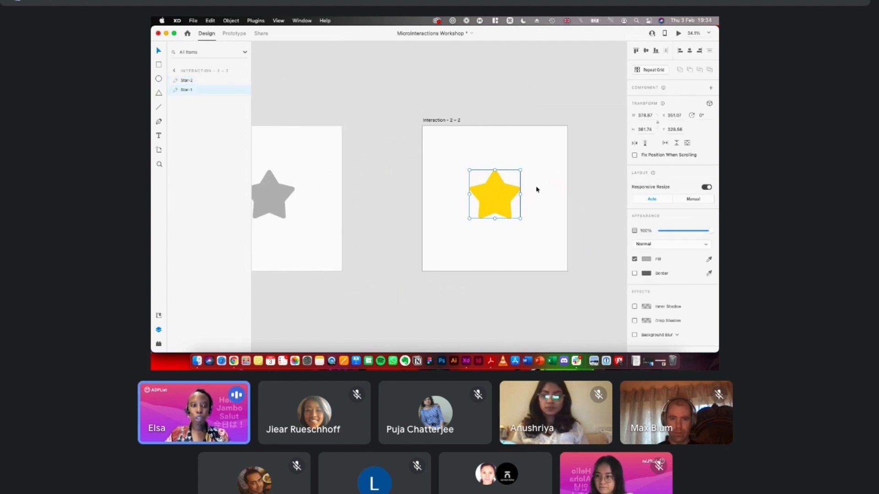
scroll(516, 193, up, 3)
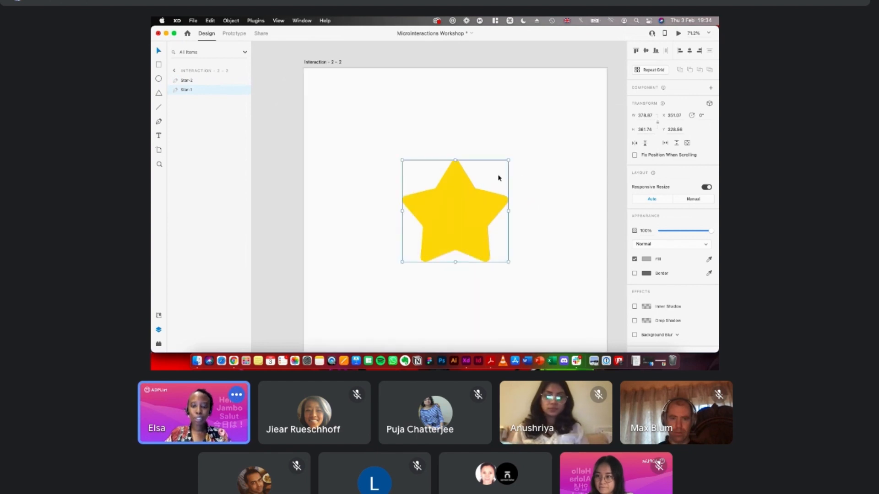
key(shift+alt)
drag(484, 187, 459, 210)
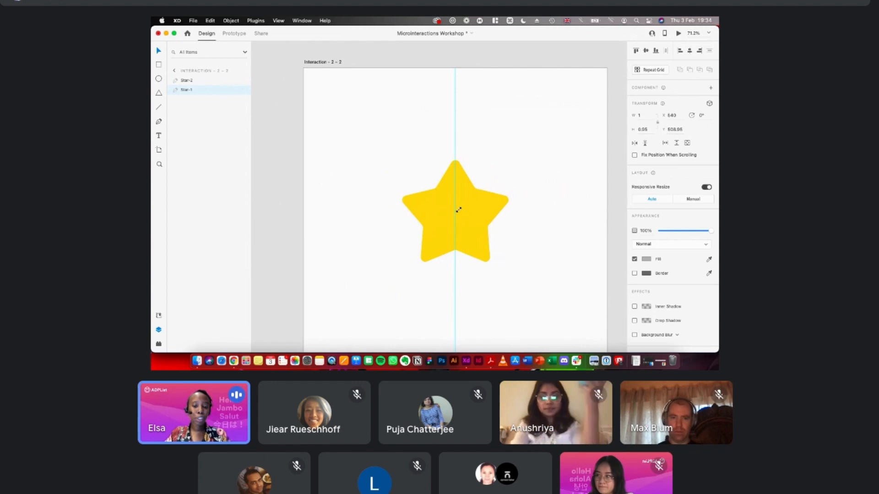
- Compare the stars on the Interaction - 2 - 1 and Interaction - 2 - 2 artboards, selecting the grey Star-1
scroll(459, 211, down, 5)
scroll(459, 211, left, 3)
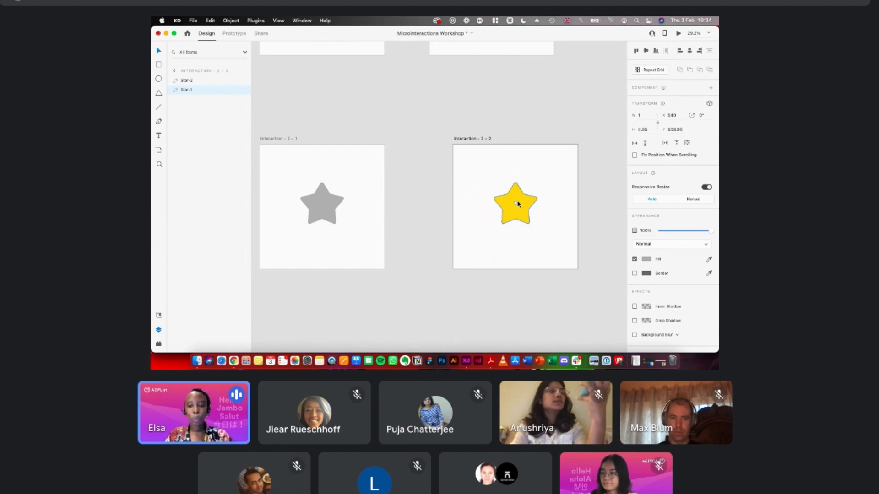
scroll(518, 204, up, 5)
scroll(518, 204, left, 3)
scroll(517, 204, right, 3)
scroll(518, 204, down, 3)
scroll(518, 204, left, 4)
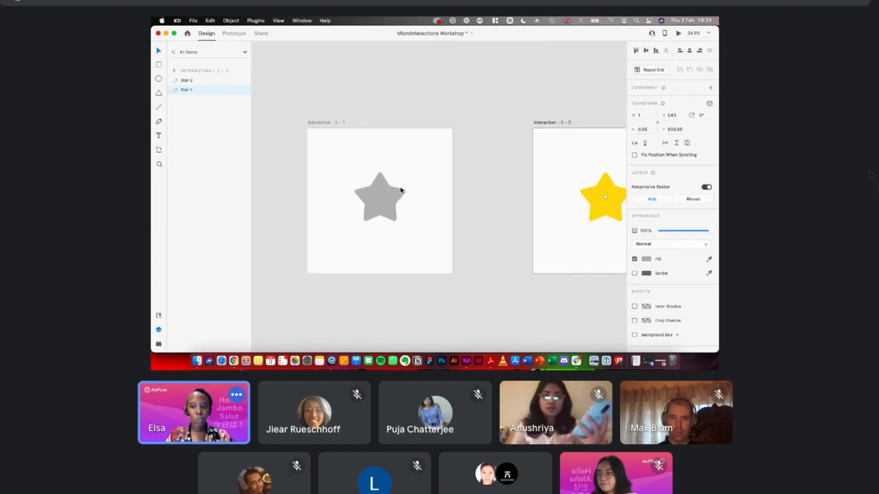
click(378, 188)
scroll(377, 187, left, 3)
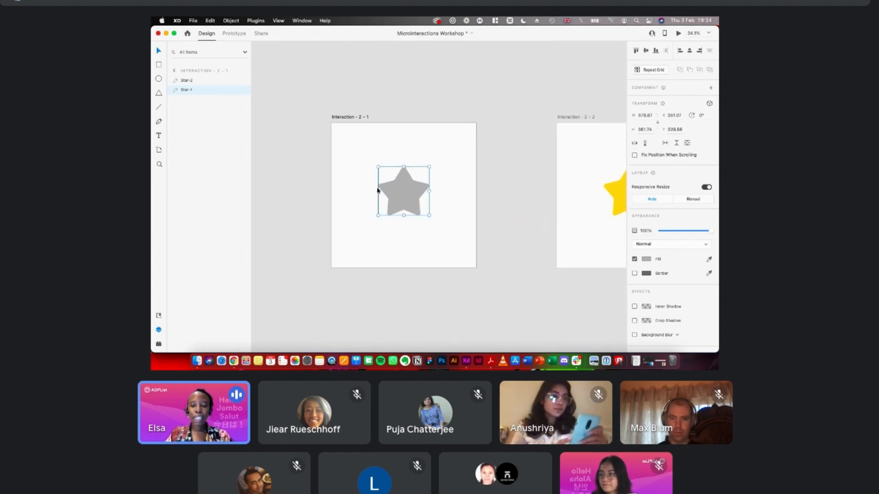
scroll(377, 190, up, 3)
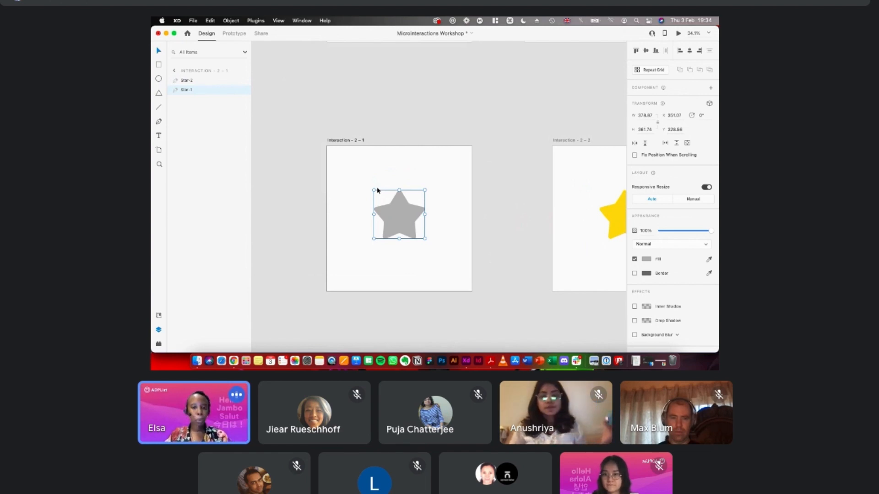
- Draw a circle about 730 px in diameter around the grey star and align it vertically to the artboard's middle
key(o)
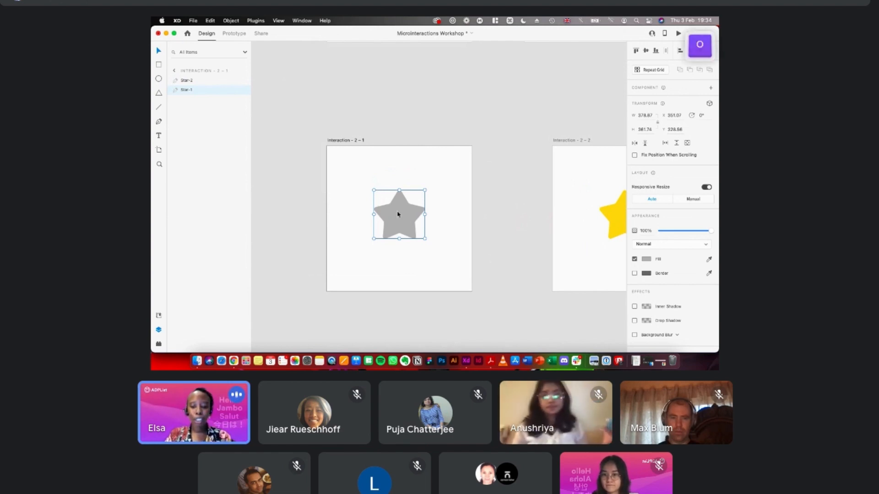
key(e)
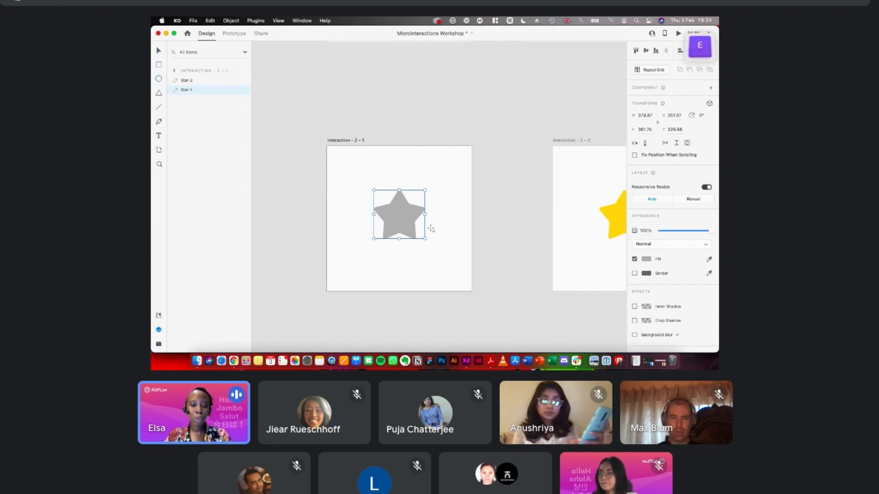
mouse_move(400, 216)
mouse_down()
mouse_move(427, 174)
mouse_move(424, 161)
mouse_move(449, 133)
mouse_up()
key(v)
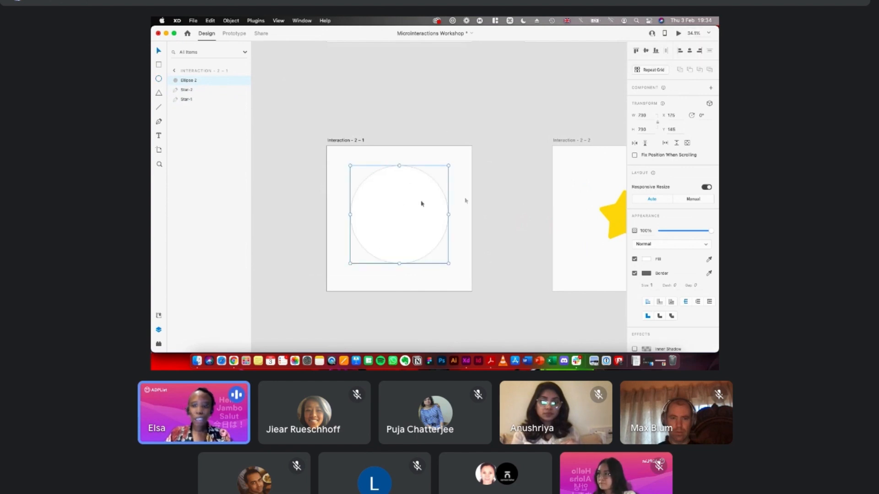
click(647, 52)
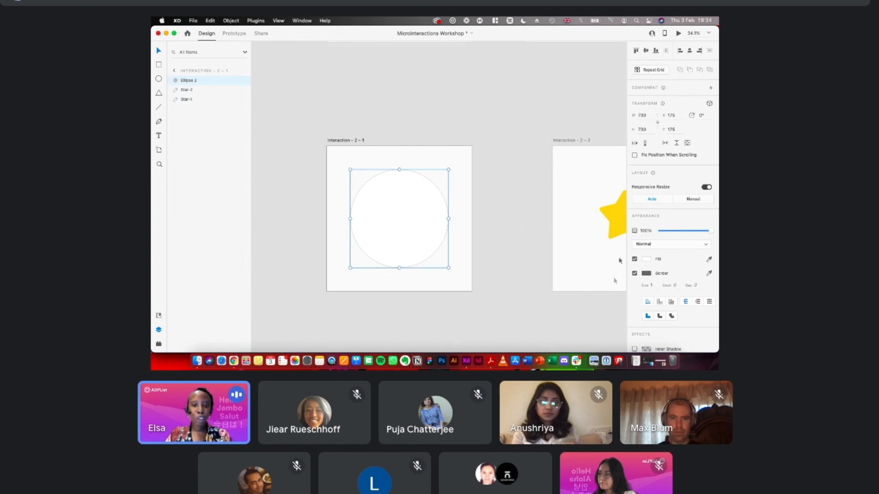
- Remove the circle's fill and give it a border in the saved yellow with size 35
click(635, 260)
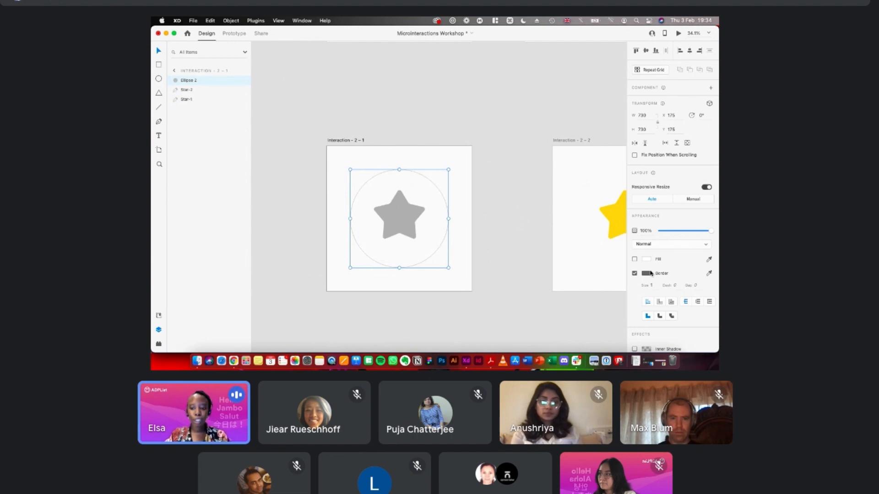
click(647, 274)
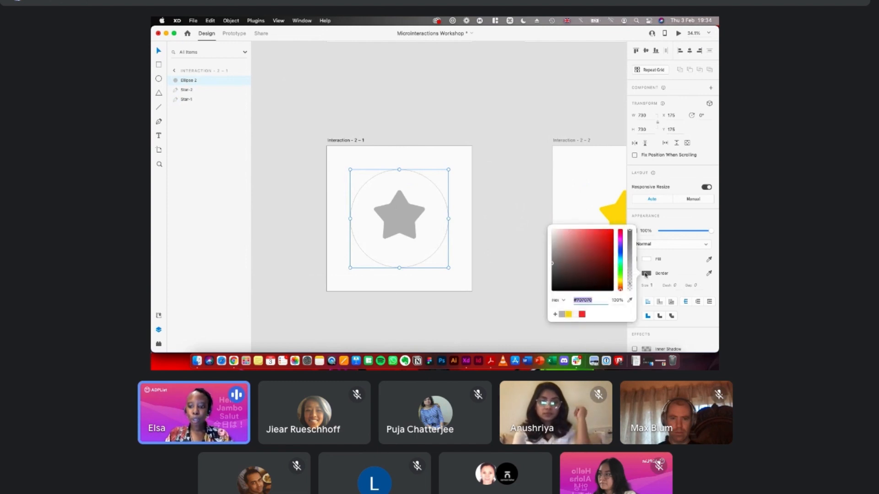
click(568, 314)
click(654, 285)
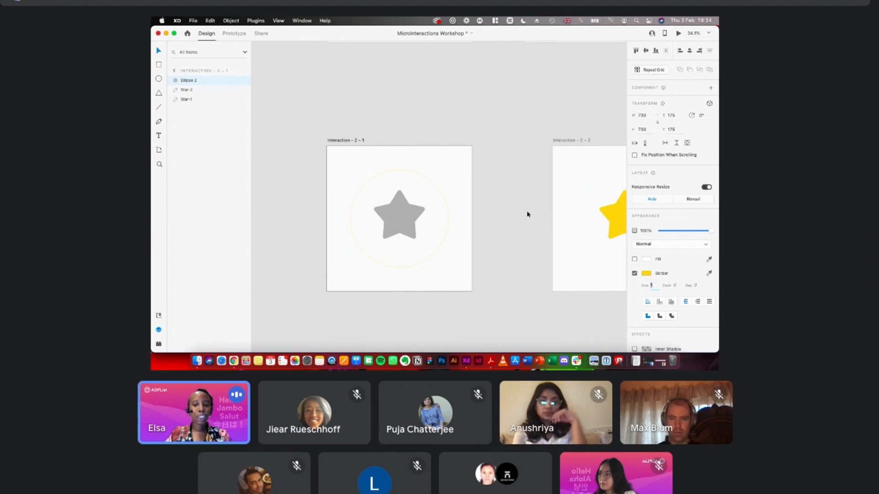
text(35)
key(Return)
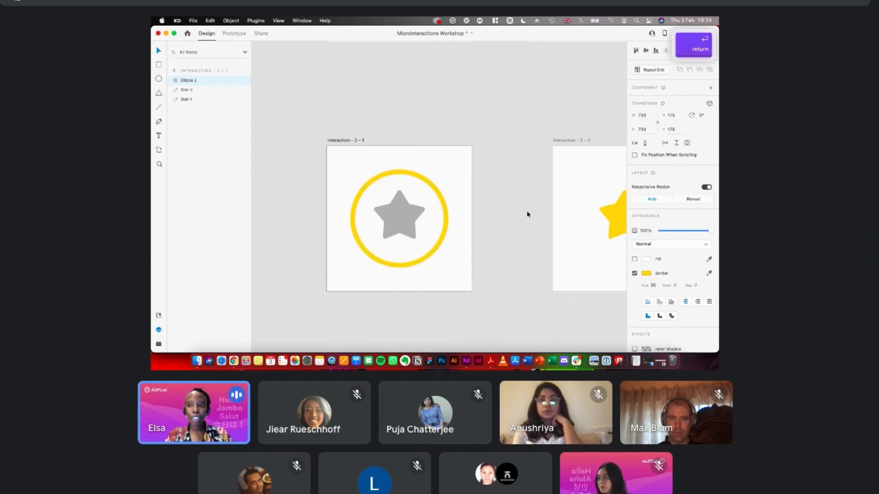
- Copy the yellow ring from the Interaction - 2 - 1 artboard onto the Interaction - 2 - 2 artboard
scroll(376, 166, down, 2)
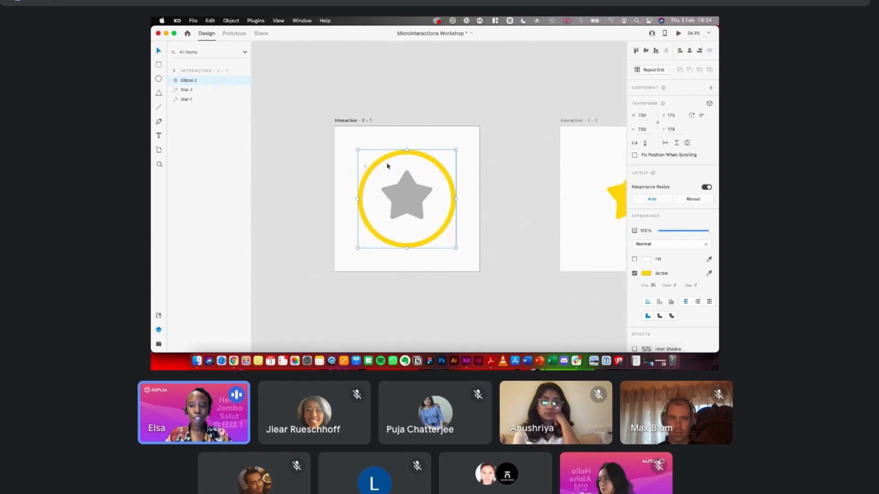
scroll(407, 150, down, 4)
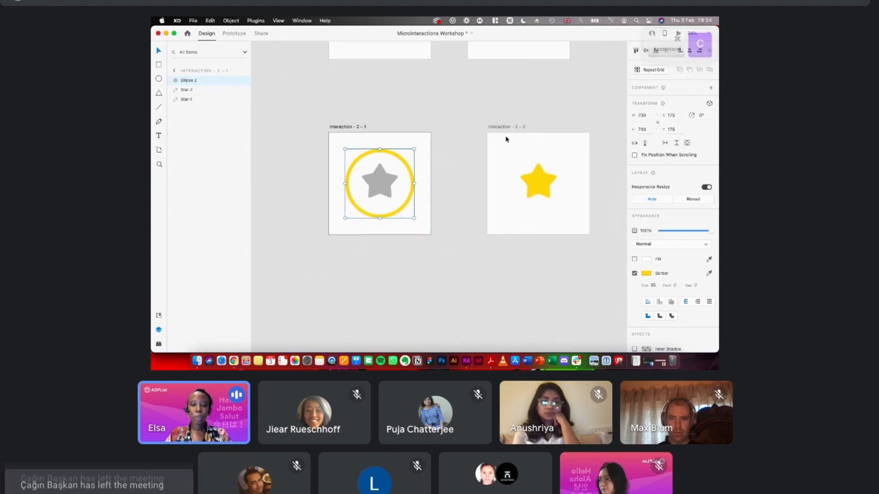
click(502, 130)
key(super+v)
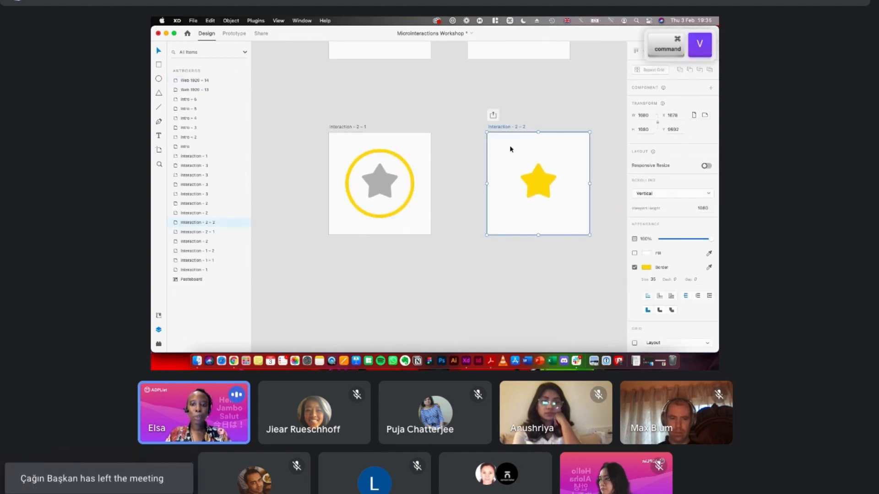
- Scale the yellow ring on the Interaction - 2 - 1 artboard down about its centre to about 2 px wide
click(385, 154)
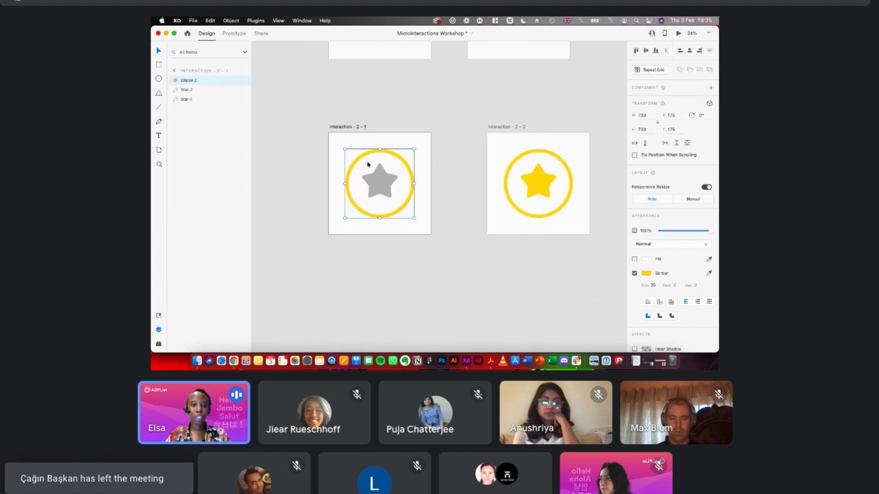
scroll(367, 165, up, 3)
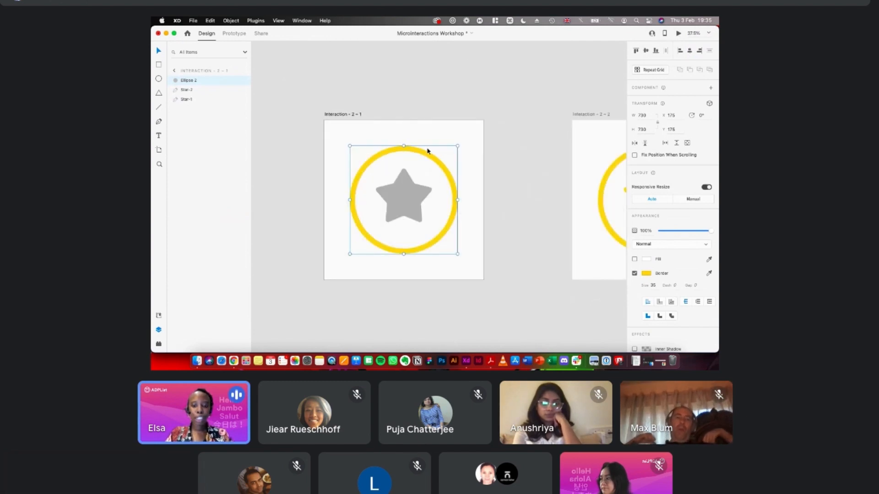
key(alt)
key(shift)
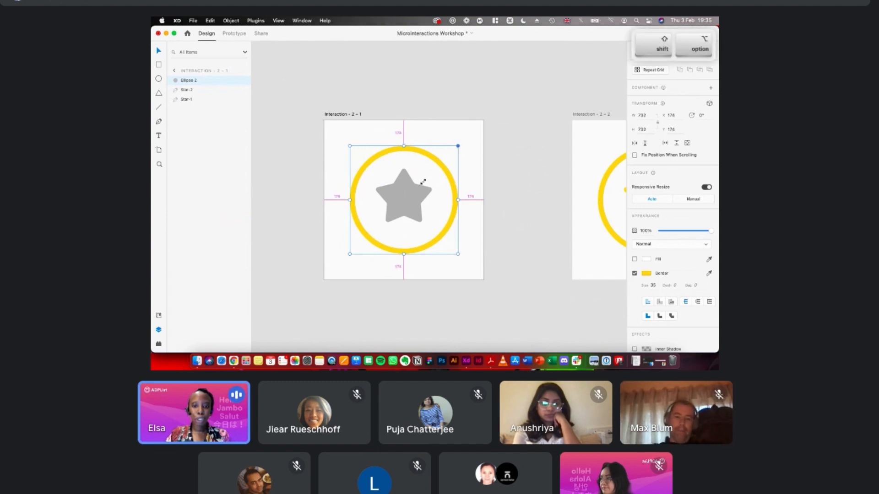
drag(457, 145, 406, 200)
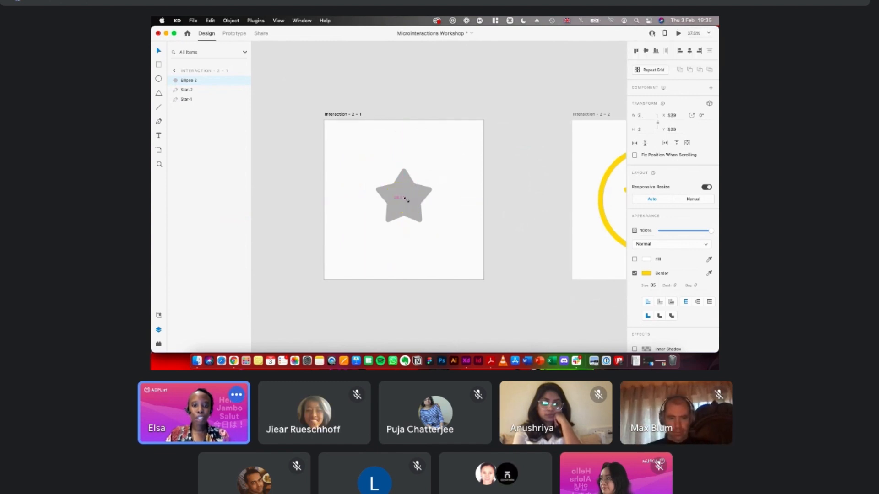
- Move the yellow ring's layer beneath both star layers on the Interaction - 2 - 1 and Interaction - 2 - 2 artboards
key(alt)
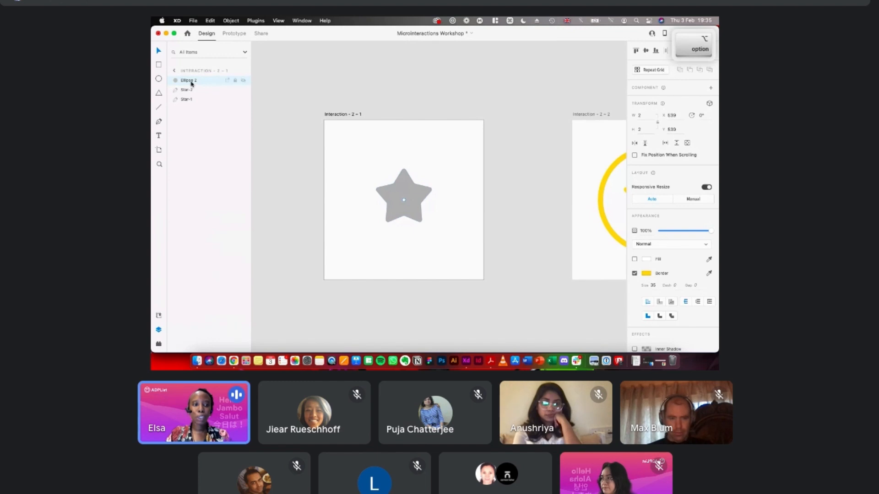
drag(194, 94, 193, 100)
scroll(343, 128, right, 5)
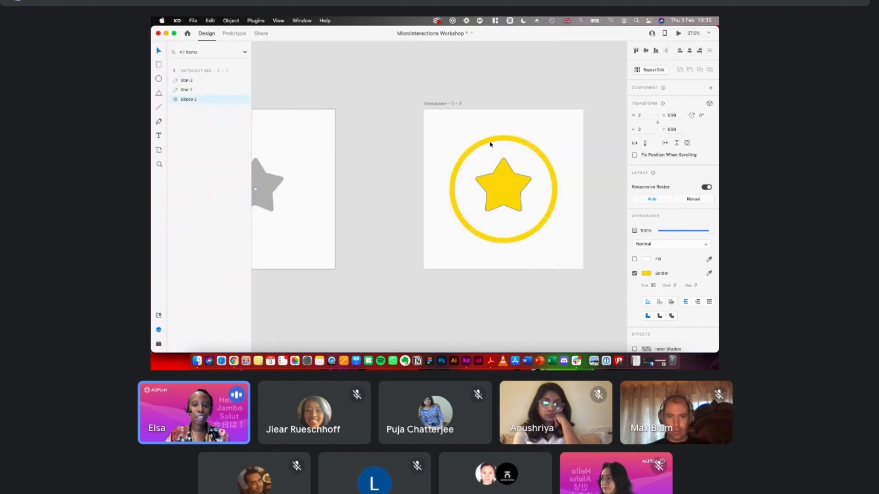
scroll(489, 145, up, 1)
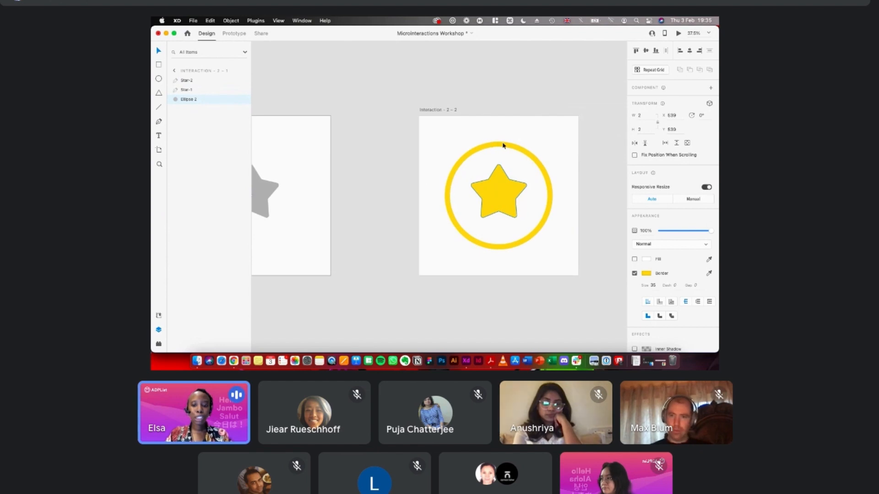
click(479, 152)
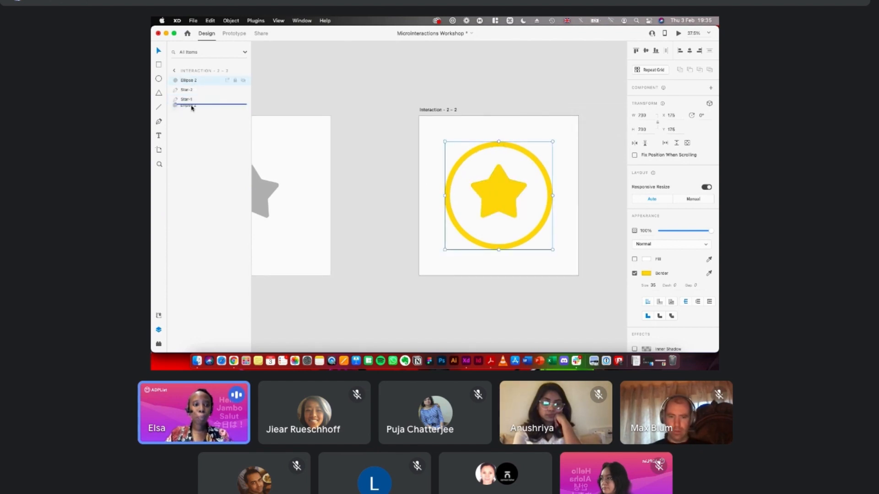
drag(192, 108, 192, 108)
scroll(341, 125, left, 2)
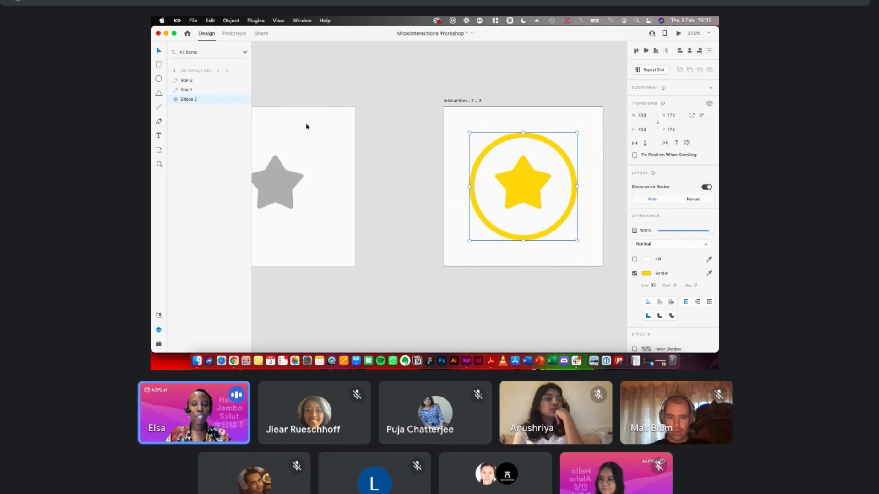
scroll(389, 114, left, 2)
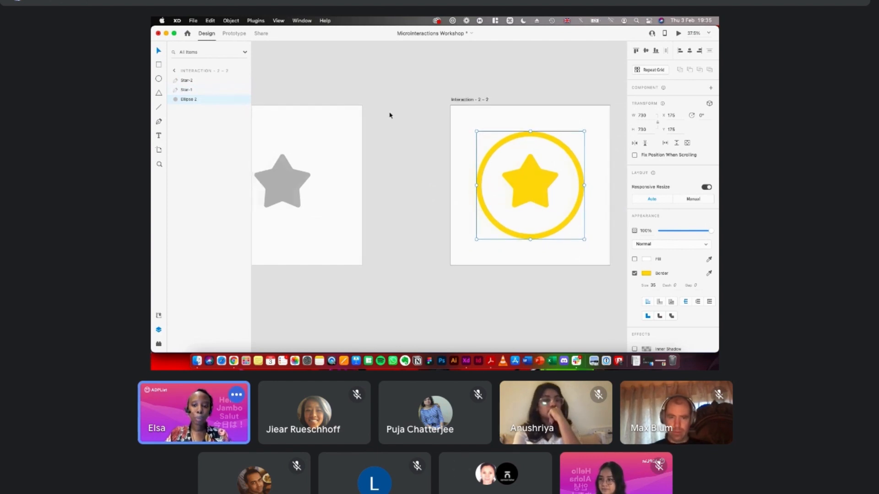
- Activate the Line tool for drawing above the grey star on the Interaction - 2 - 1 artboard
click(327, 172)
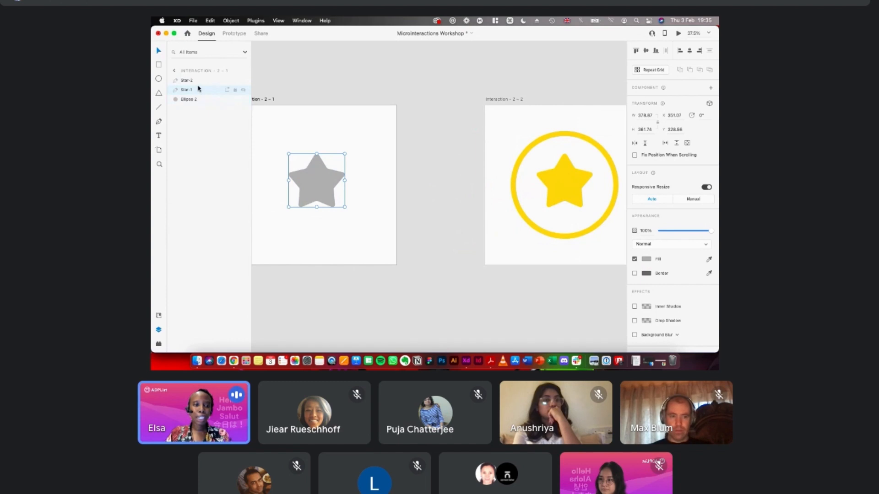
click(562, 166)
scroll(503, 151, left, 2)
click(432, 179)
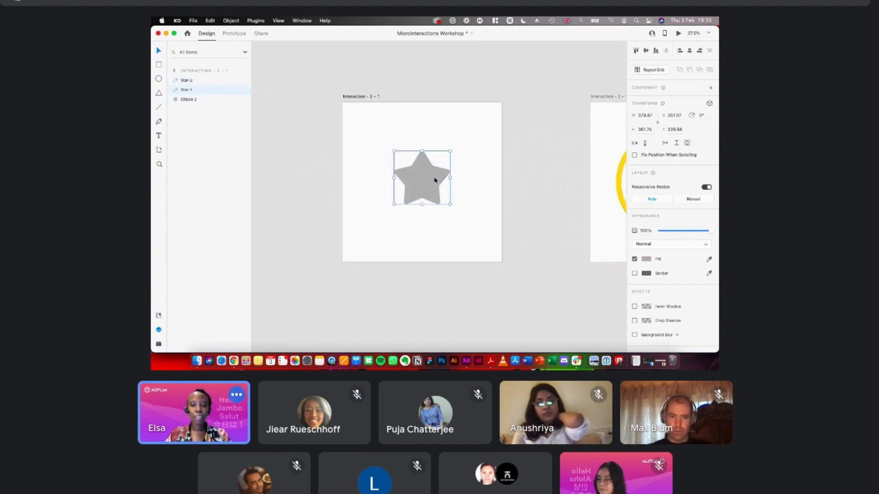
scroll(435, 174, up, 1)
key(p)
scroll(428, 137, up, 2)
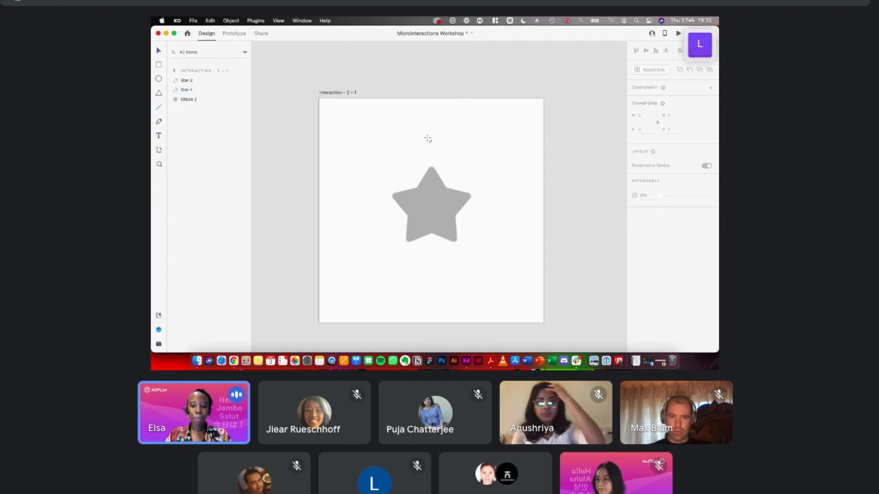
key(Escape)
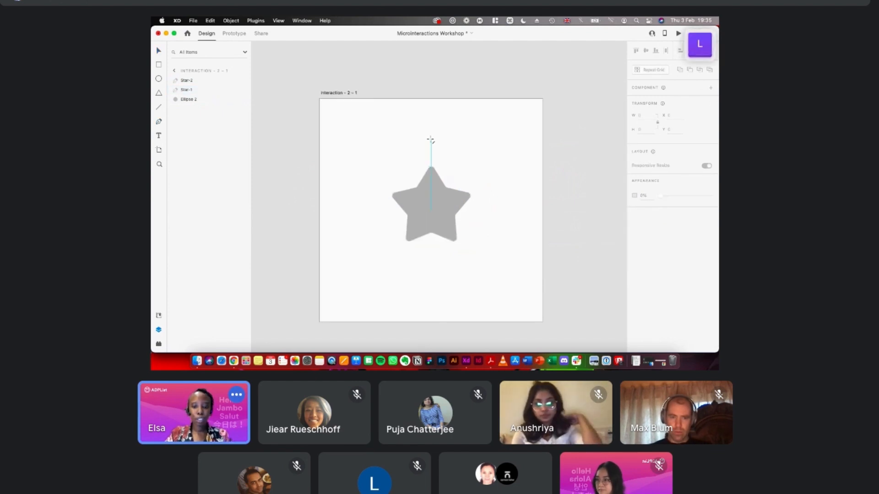
click(158, 108)
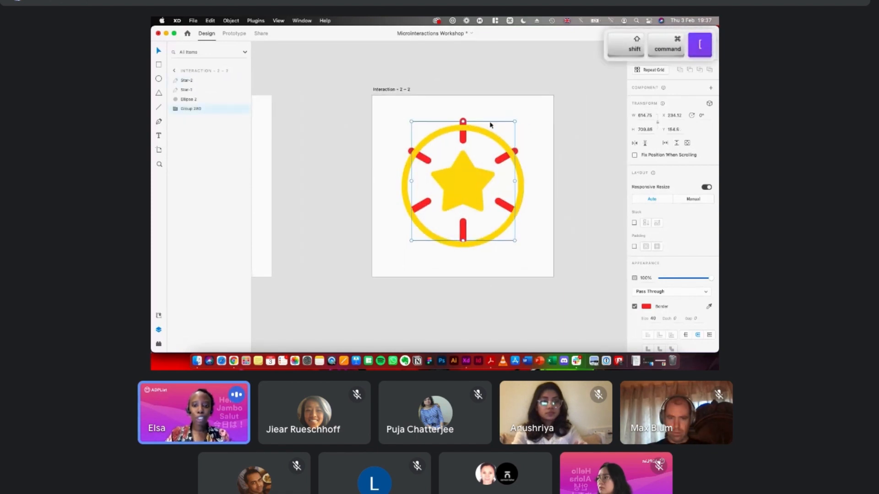
- Move the yellow ring's layer below the red lines group on both the Interaction - 2 - 2 and Interaction - 2 - 1 artboards
scroll(526, 127, left, 1)
drag(186, 101, 187, 109)
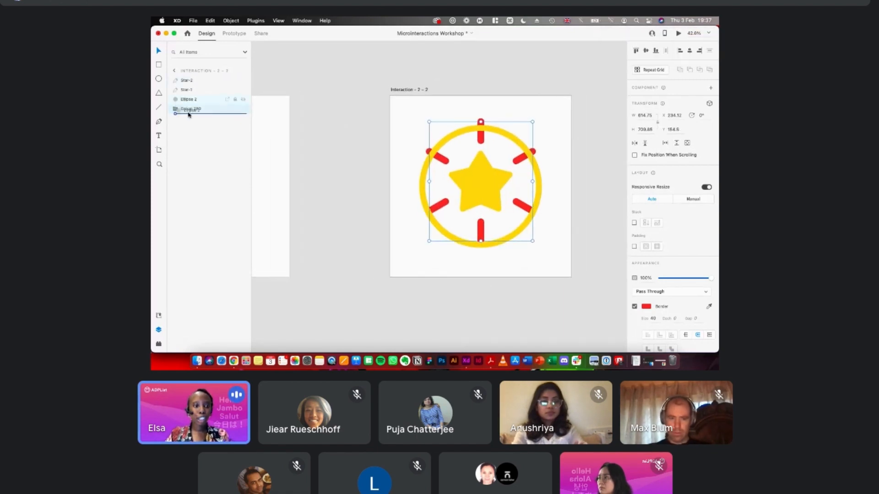
scroll(404, 133, left, 8)
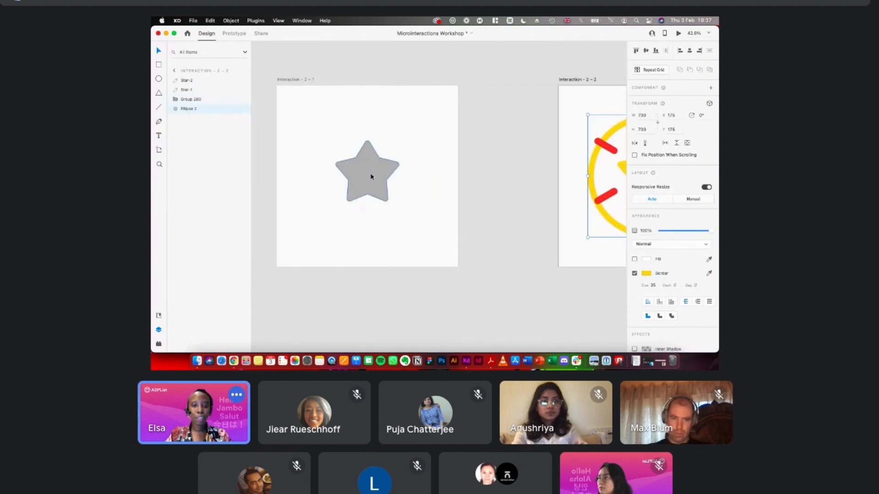
click(371, 177)
drag(185, 100, 183, 110)
- Set the opacity of the red lines group and the yellow ring on the Interaction - 2 - 2 artboard to 0%
scroll(372, 137, right, 10)
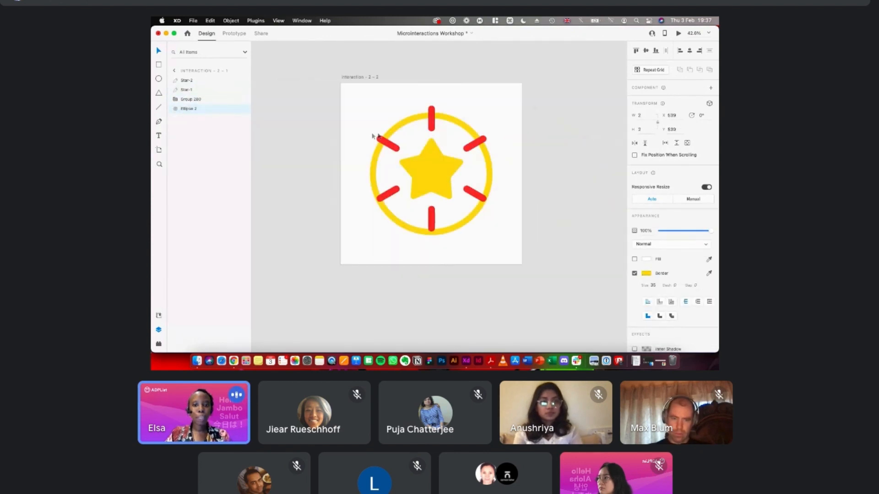
shift+click(488, 157)
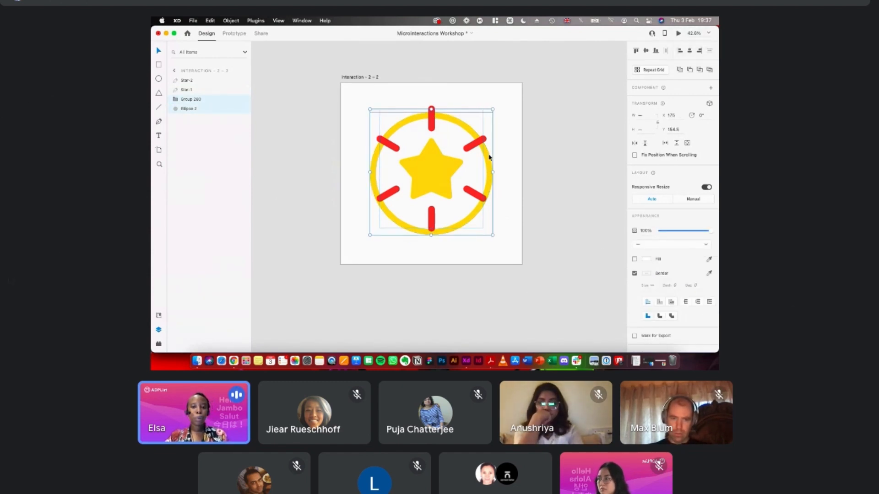
scroll(416, 165, up, 2)
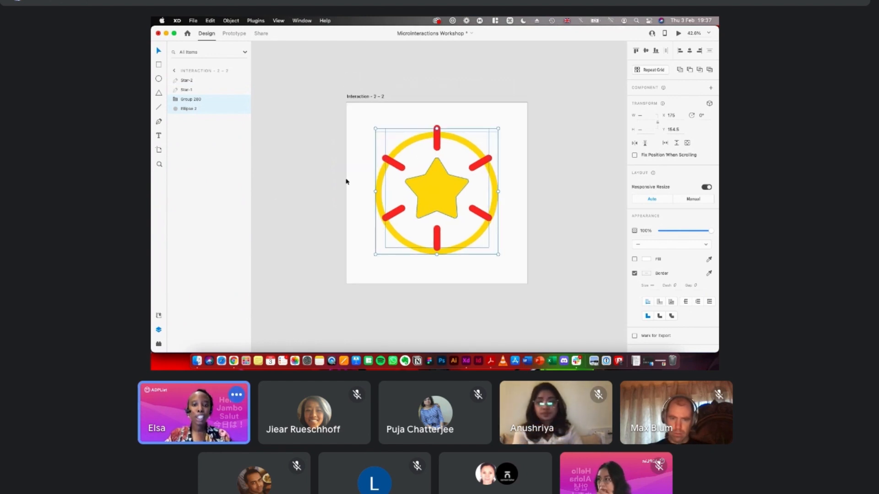
scroll(345, 182, down, 2)
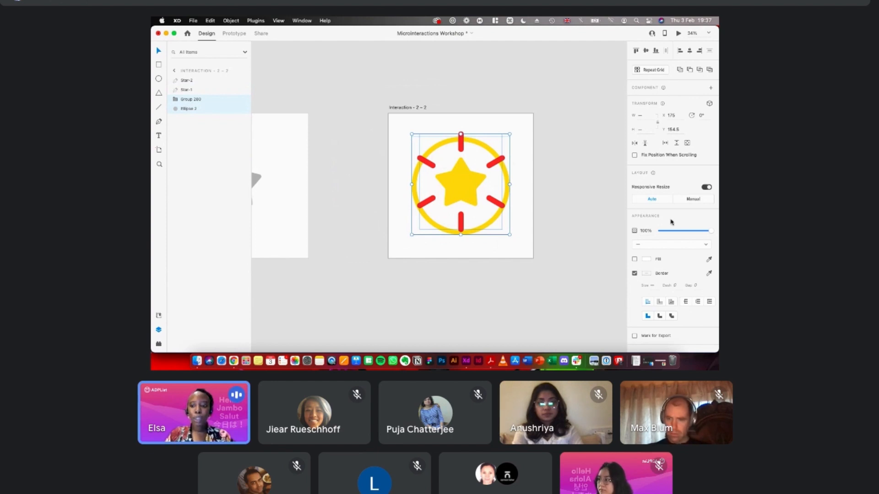
drag(671, 231, 650, 234)
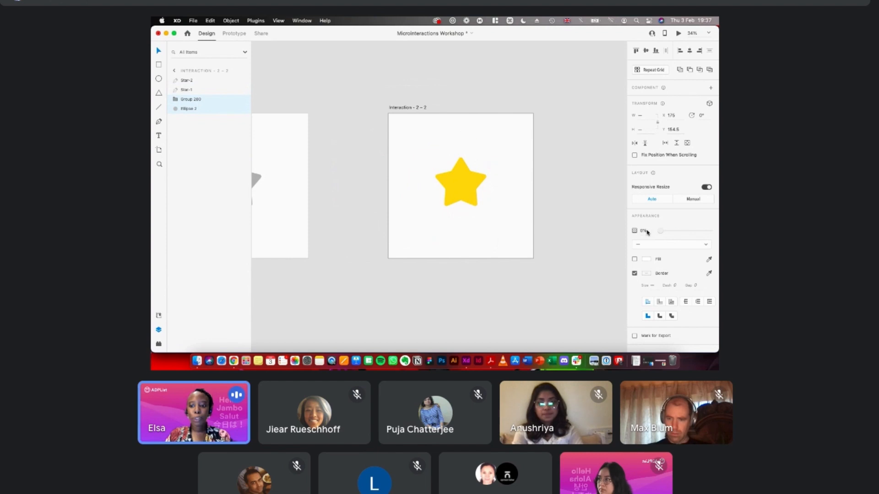
key(super+z)
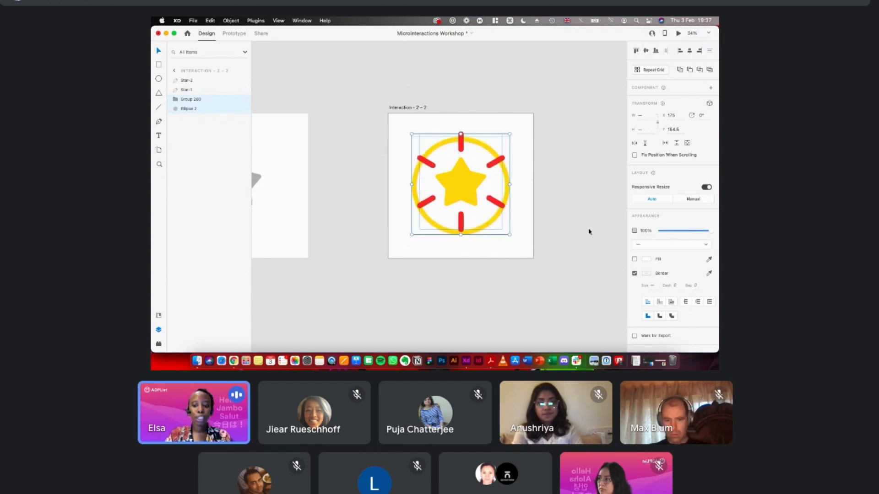
key(0)
key(0)
key(0)
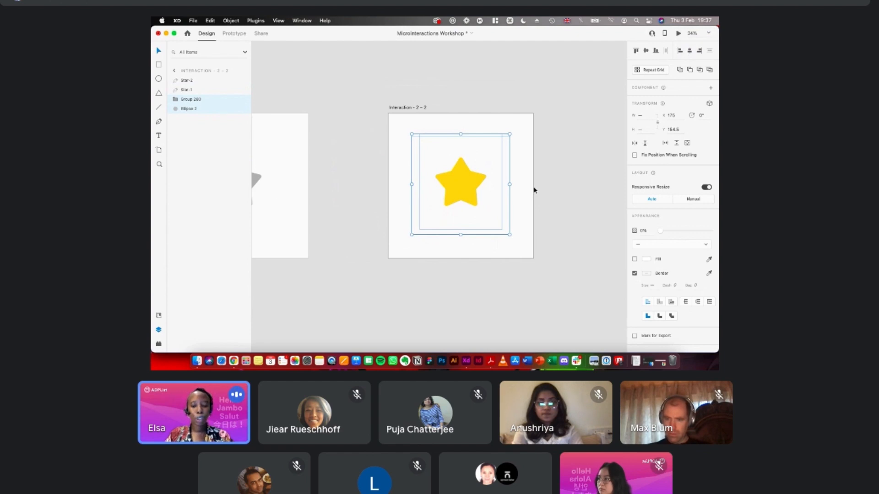
- Link the grey star on Interaction - 2 - 1 to the Interaction - 2 - 2 artboard with a Tap trigger and Auto-Animate
scroll(499, 211, down, 3)
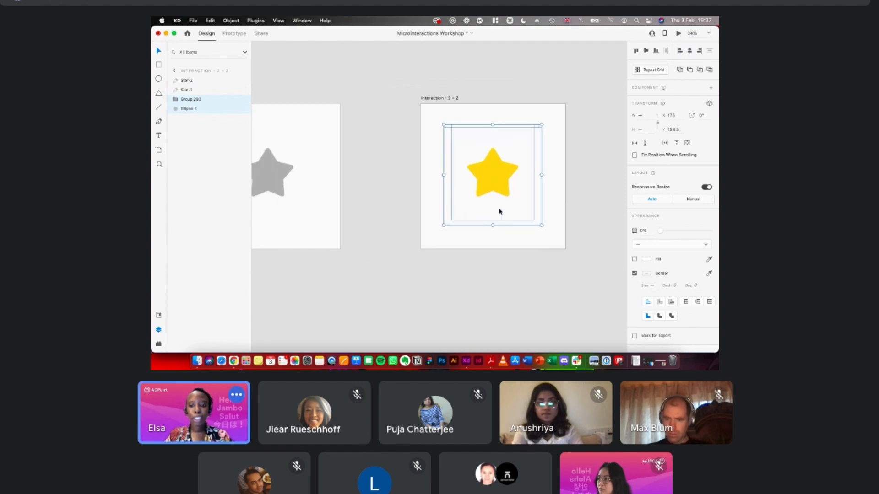
click(234, 34)
click(300, 124)
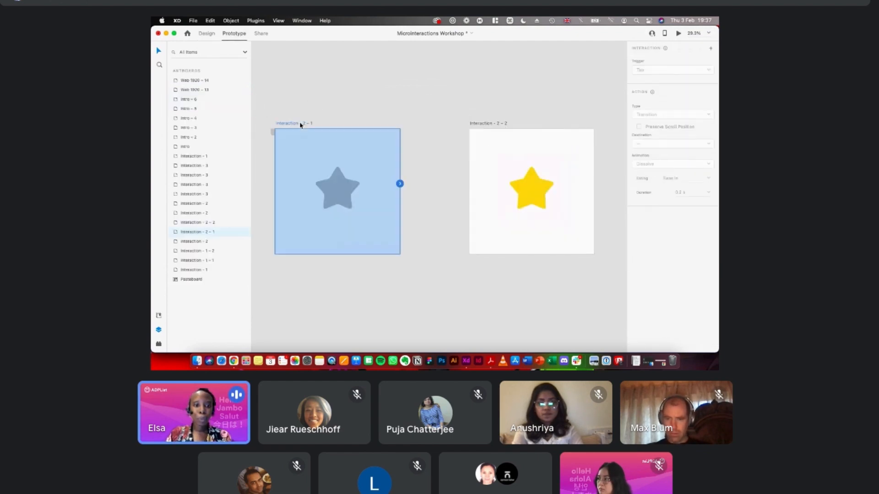
click(336, 192)
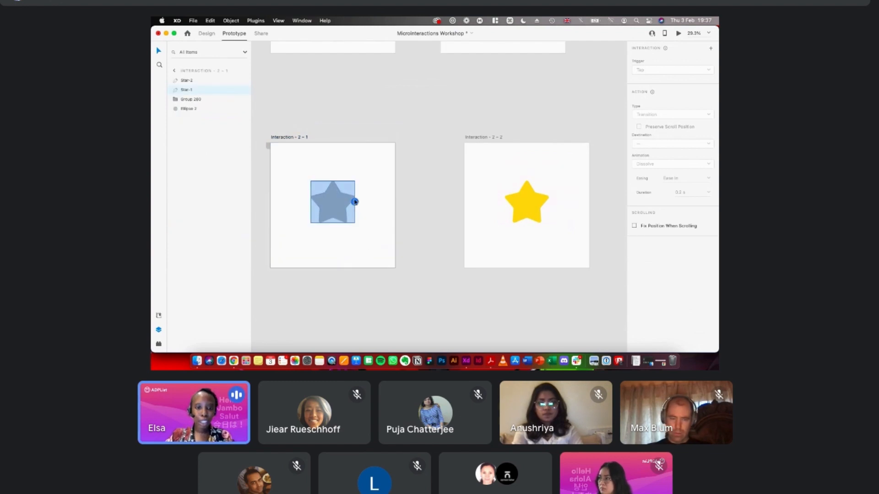
drag(355, 202, 471, 202)
scroll(526, 197, right, 1)
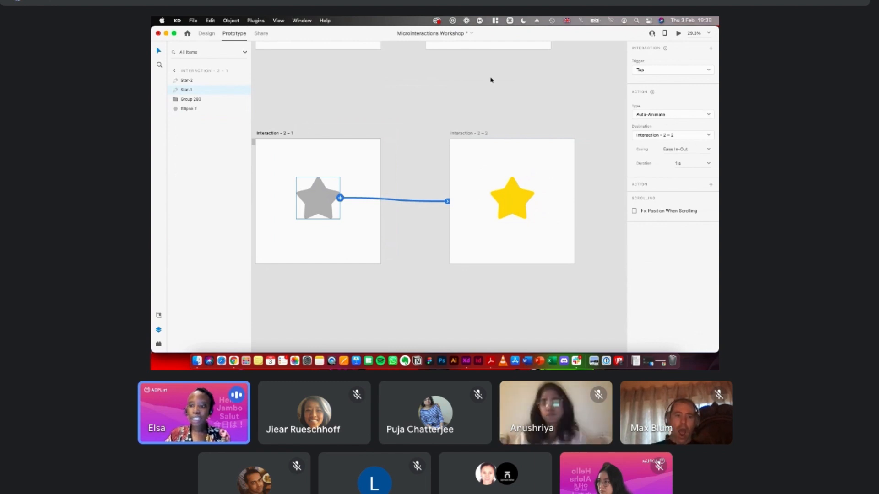
- Preview the prototype twice, triggering the grey star's transition each time, and close the preview
click(677, 33)
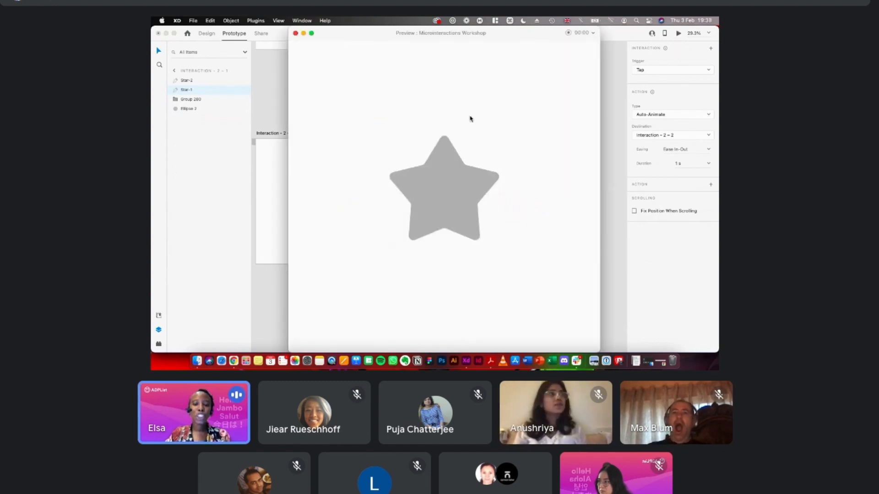
click(444, 178)
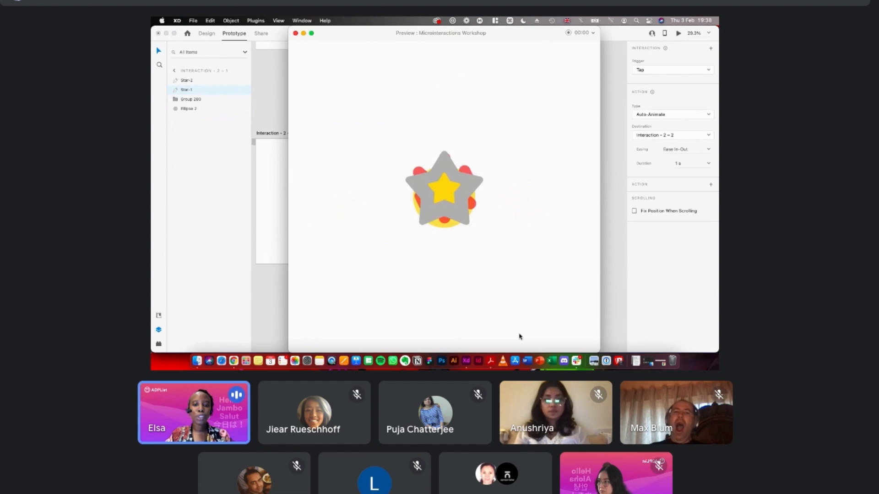
click(296, 33)
key(super+Return)
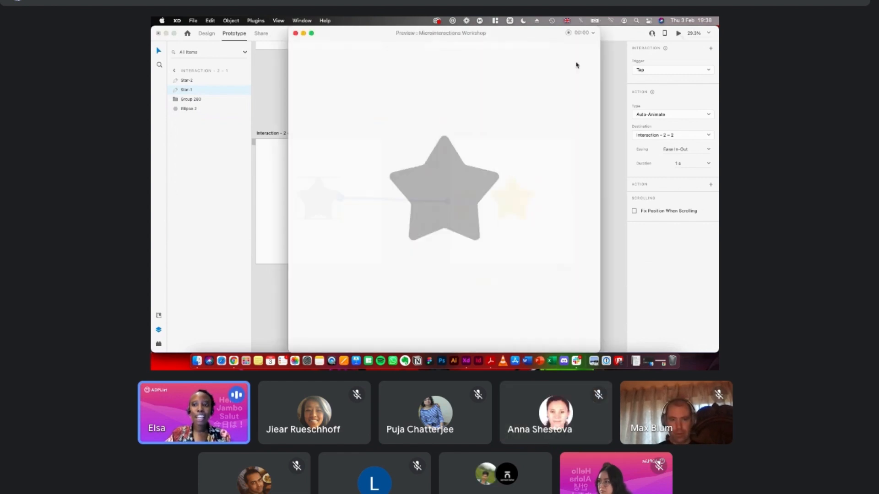
click(445, 173)
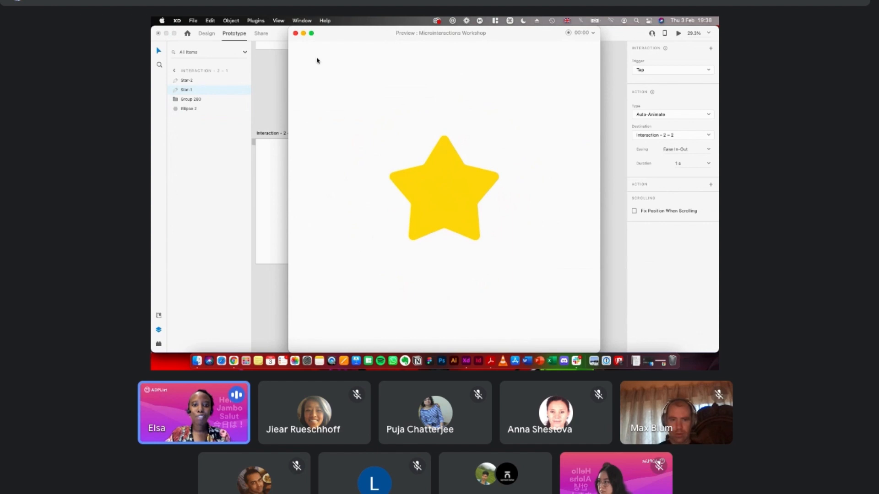
click(295, 34)
- Expand the red lines group on the Interaction - 2 - 2 artboard in Design mode and return its opacity to 100%
click(203, 37)
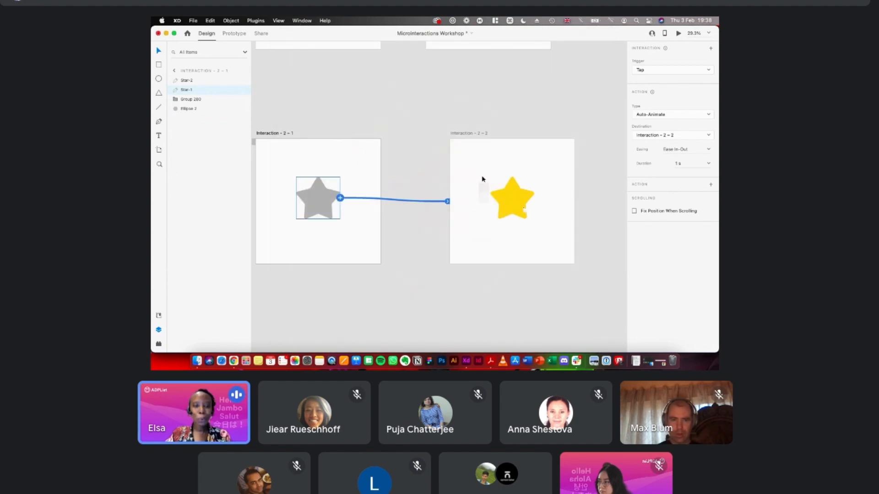
scroll(481, 191, right, 2)
click(490, 191)
scroll(494, 191, up, 2)
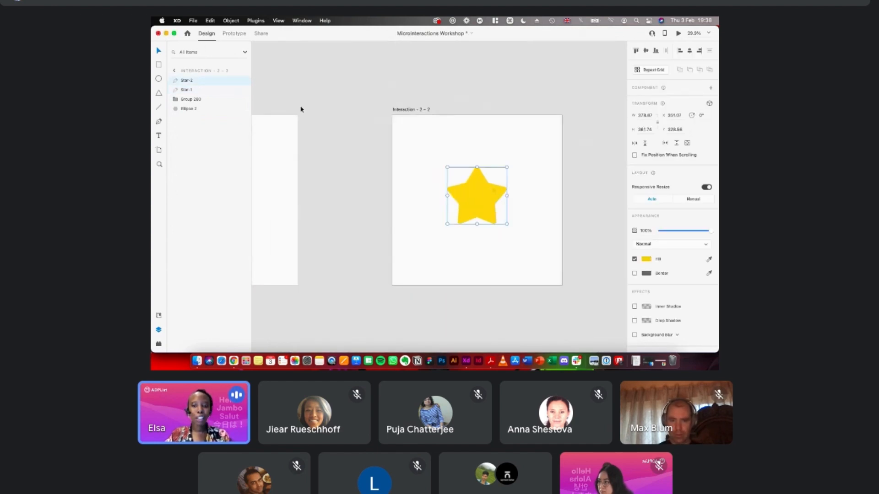
click(176, 98)
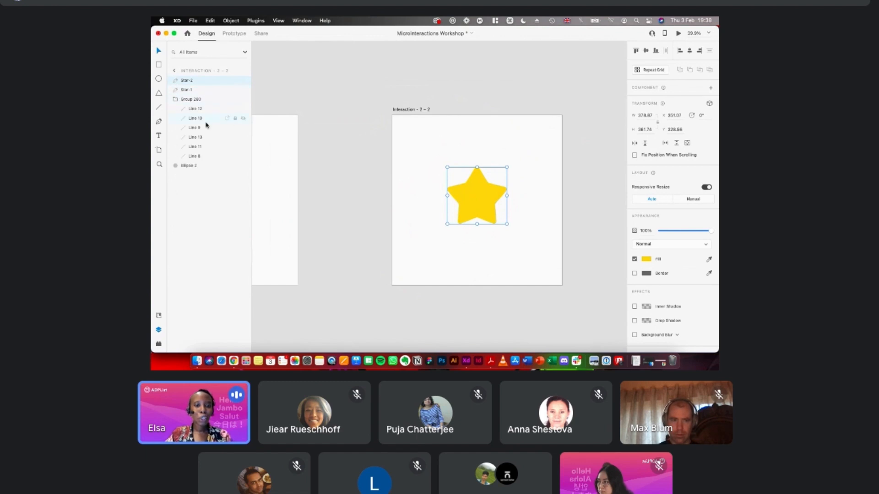
click(196, 110)
key(0)
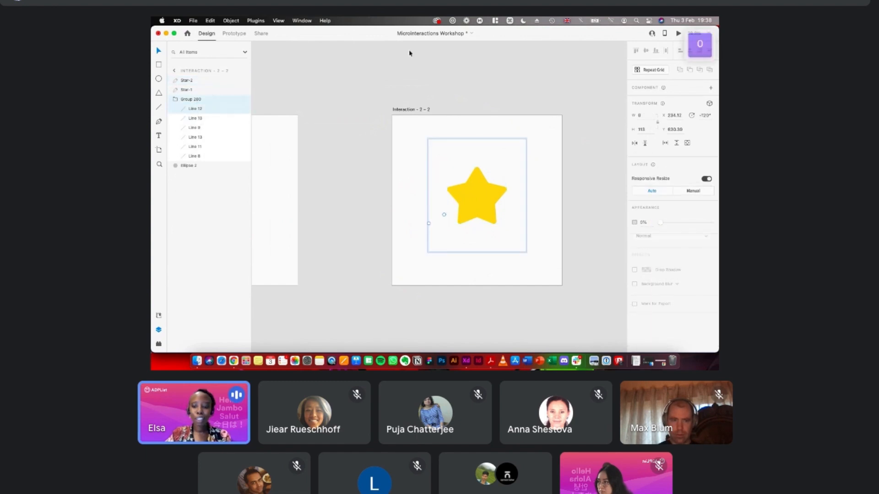
key(super+z)
key(super+z)
- Try to flip the upper-right and lower-left red lines horizontally on the Interaction - 2 - 2 artboard
scroll(462, 158, up, 2)
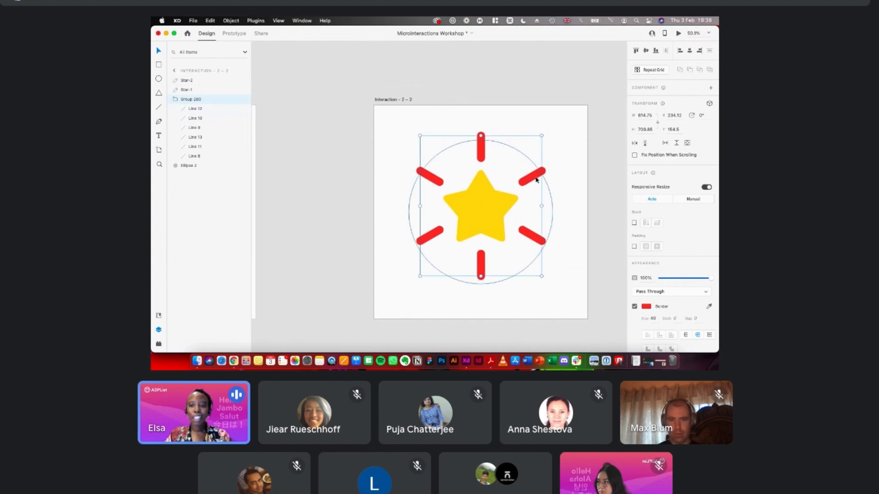
scroll(538, 174, down, 1)
scroll(538, 174, right, 1)
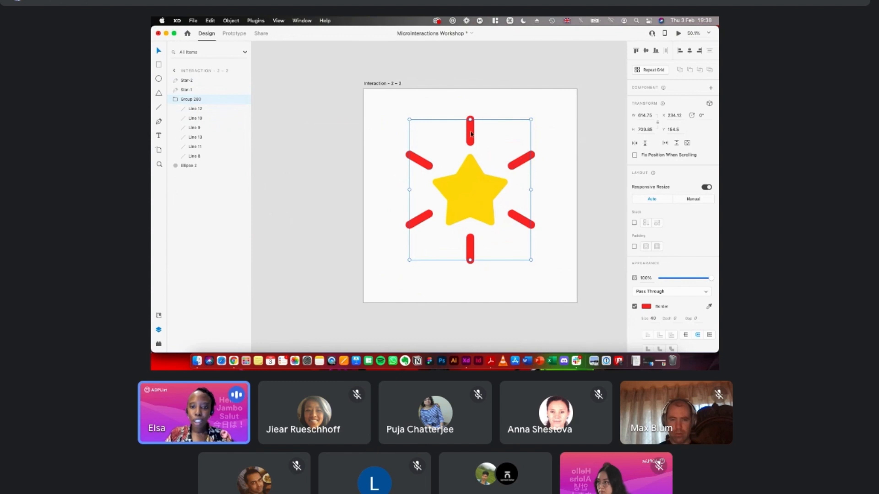
scroll(530, 209, up, 2)
double_click(502, 163)
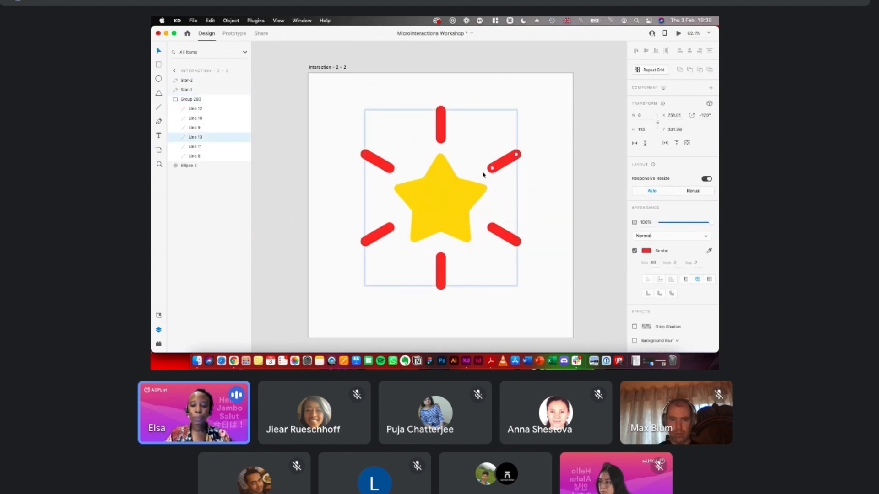
shift+click(376, 238)
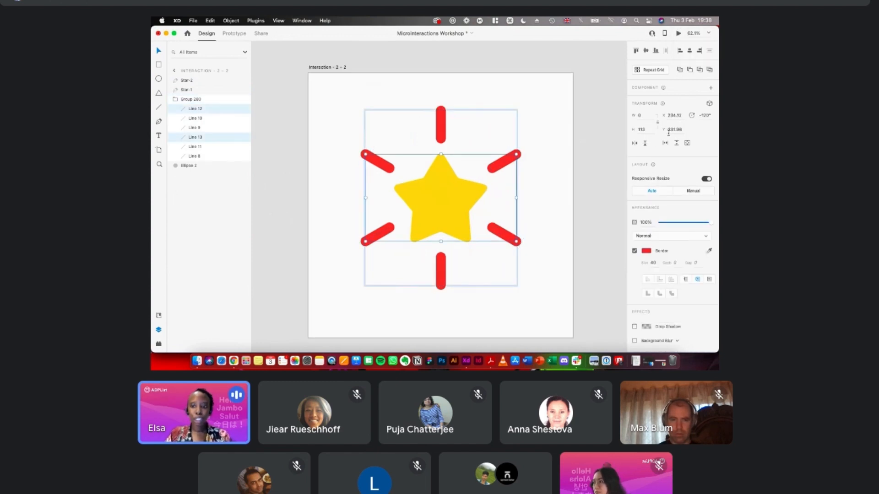
click(636, 143)
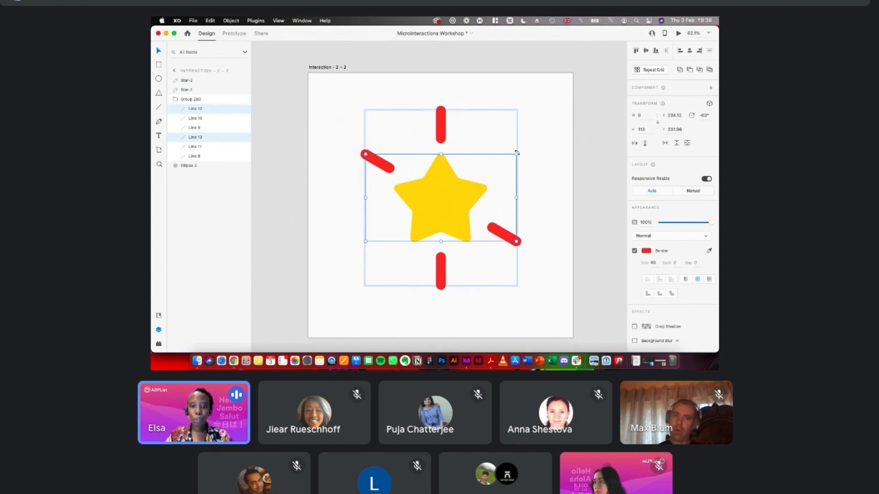
drag(519, 154, 447, 107)
- Set the opacity of the whole red lines group on the Interaction - 2 - 2 artboard to 0%
scroll(446, 108, down, 5)
scroll(446, 108, left, 3)
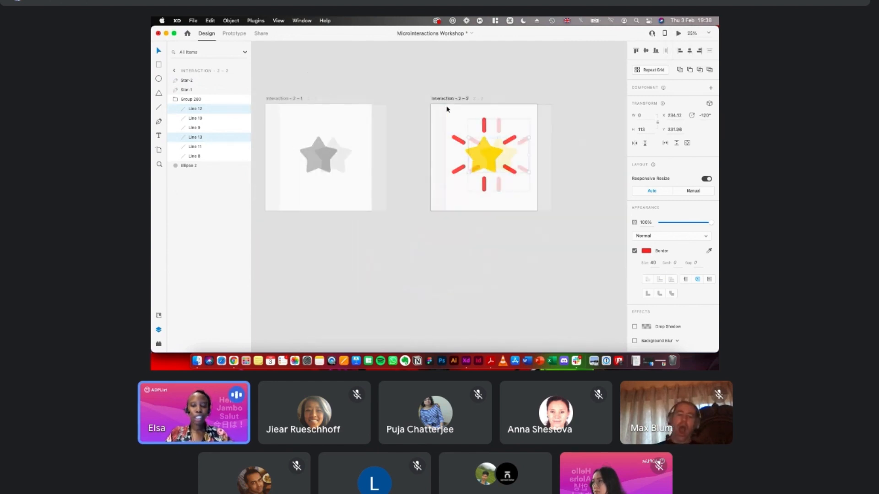
scroll(496, 125, right, 1)
click(186, 101)
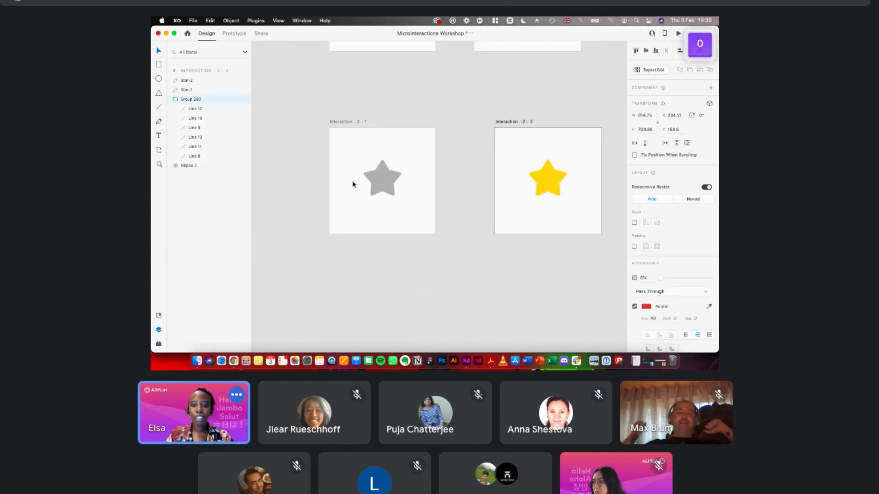
- Preview the prototype from the Interaction - 2 - 1 artboard twice, triggering the grey star's transition each time, and close the preview
scroll(378, 143, down, 2)
scroll(377, 141, left, 1)
click(377, 127)
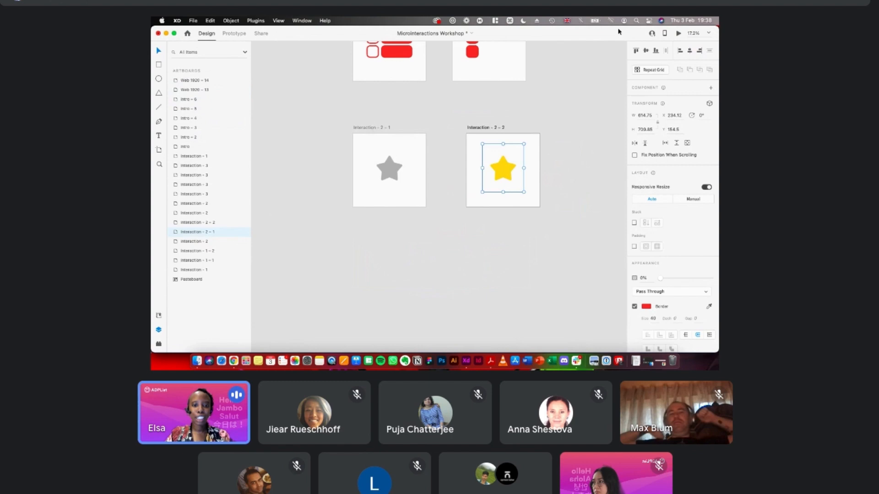
click(679, 34)
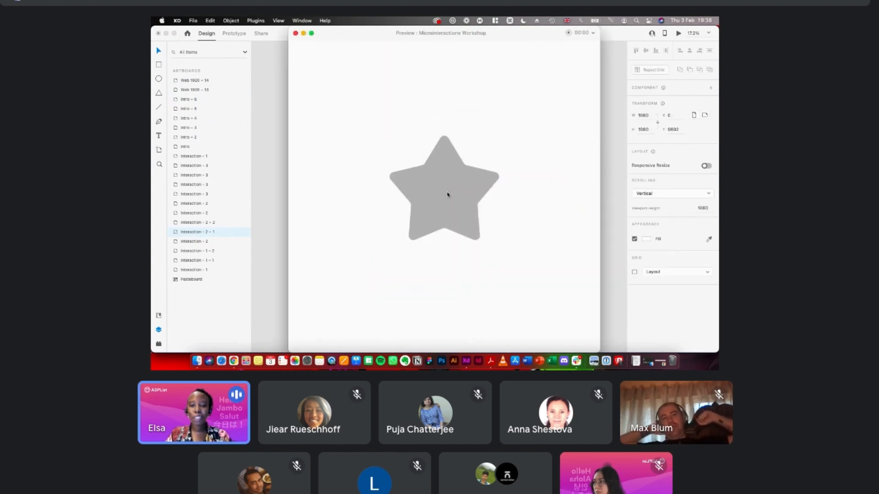
click(460, 205)
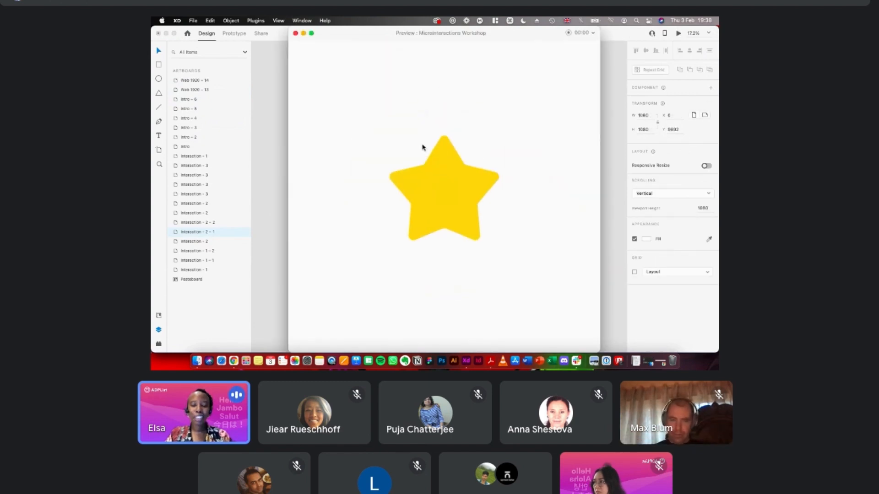
click(679, 34)
click(437, 183)
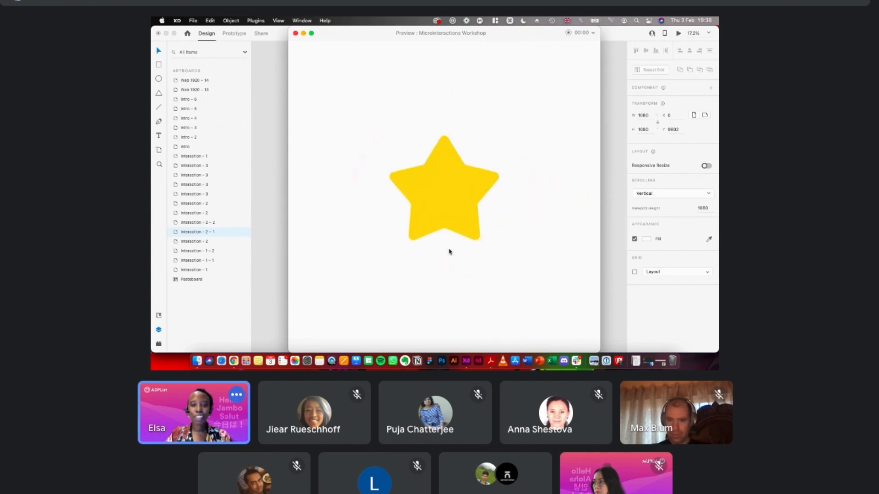
click(295, 33)
- Duplicate the Interaction - 2 - 2 artboard and place the copy to its right in the same row
scroll(385, 133, right, 5)
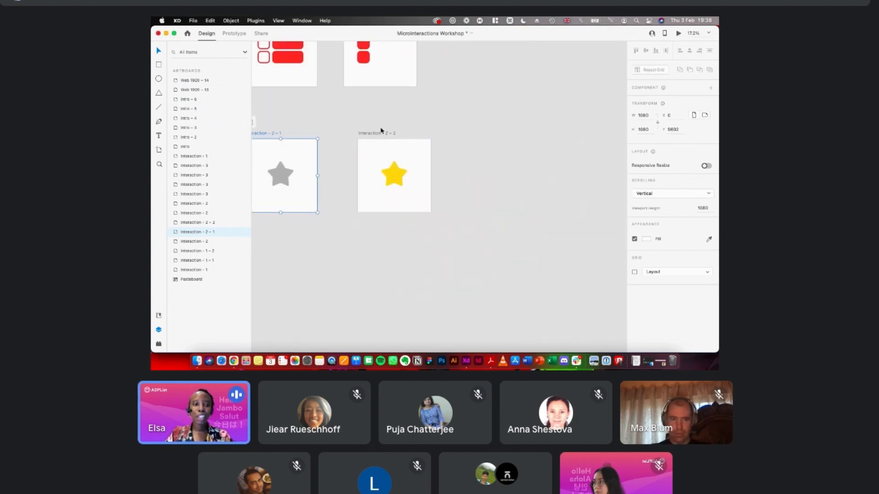
click(375, 134)
key(super+d)
mouse_move(490, 136)
mouse_down()
mouse_move(473, 138)
mouse_move(488, 138)
mouse_up()
key(alt)
- Try to shrink the yellow star on the Interaction - 2 - 3 artboard, and undo the change
click(396, 182)
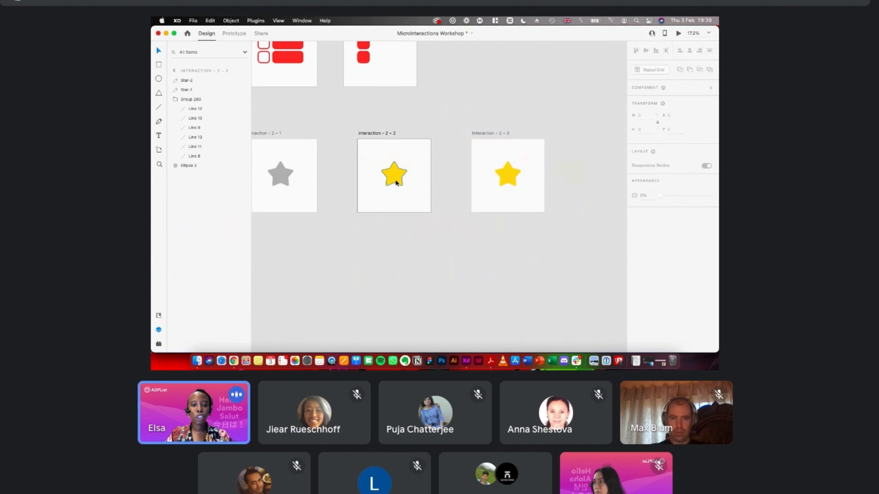
scroll(396, 182, up, 3)
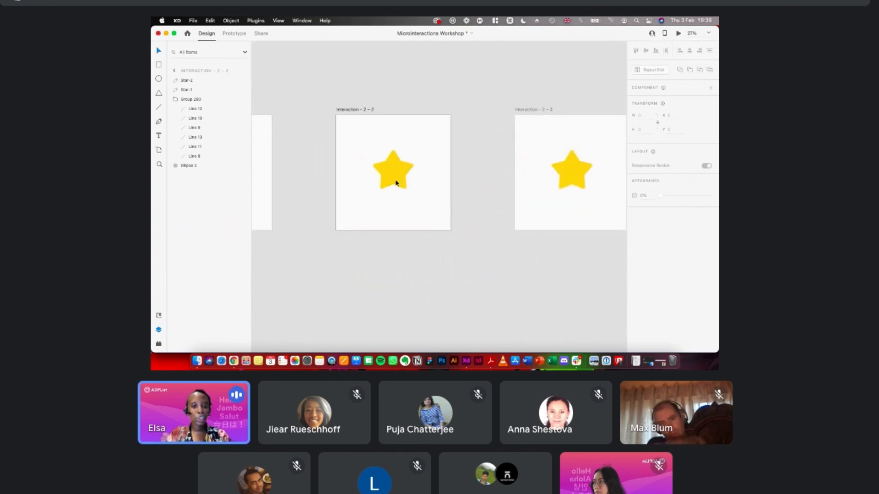
scroll(542, 160, right, 3)
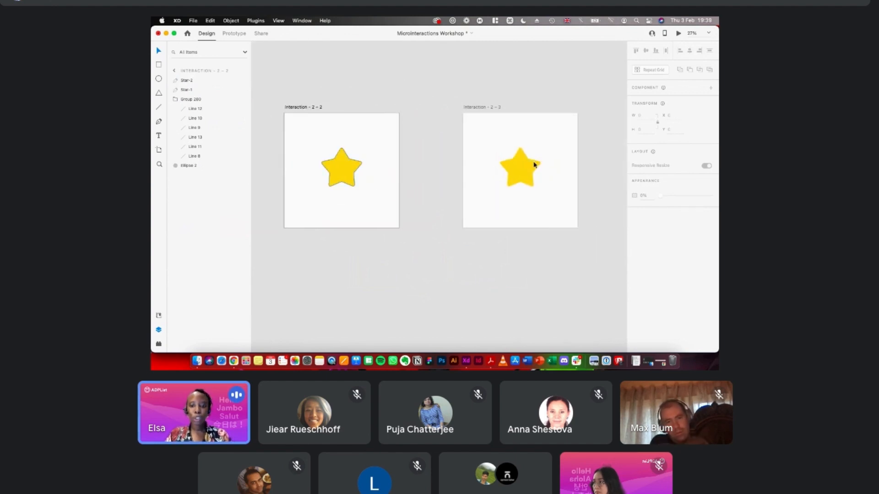
scroll(534, 165, up, 2)
click(534, 165)
drag(545, 136, 515, 168)
key(cmd+z)
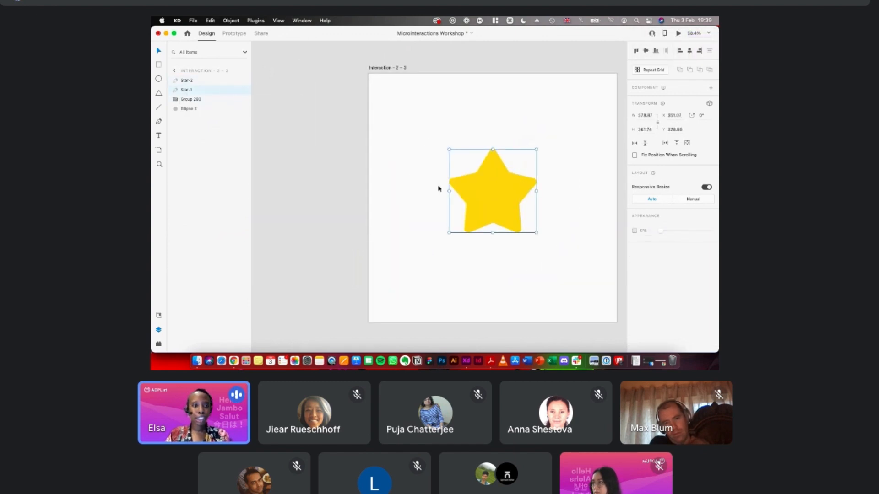
- Enlarge the tiny grey Star-1 on Interaction - 2 - 3 from its centre to about 379 × 362, matching the yellow star
click(190, 91)
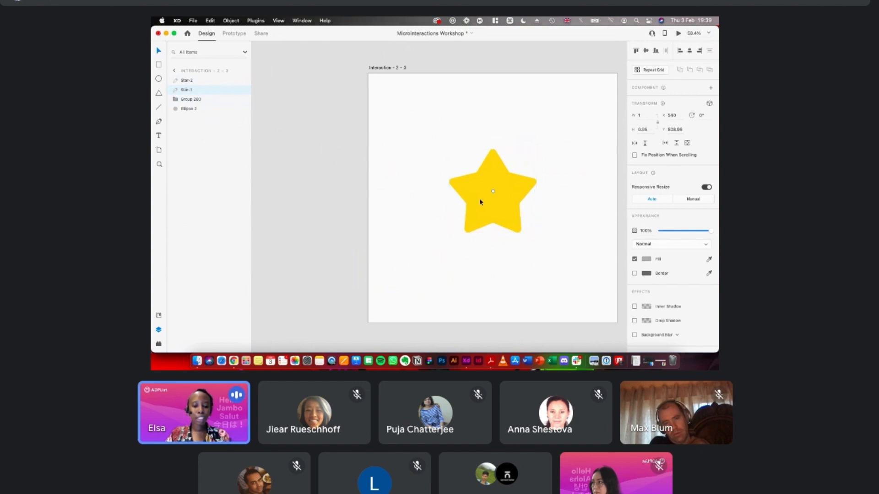
drag(492, 191, 549, 239)
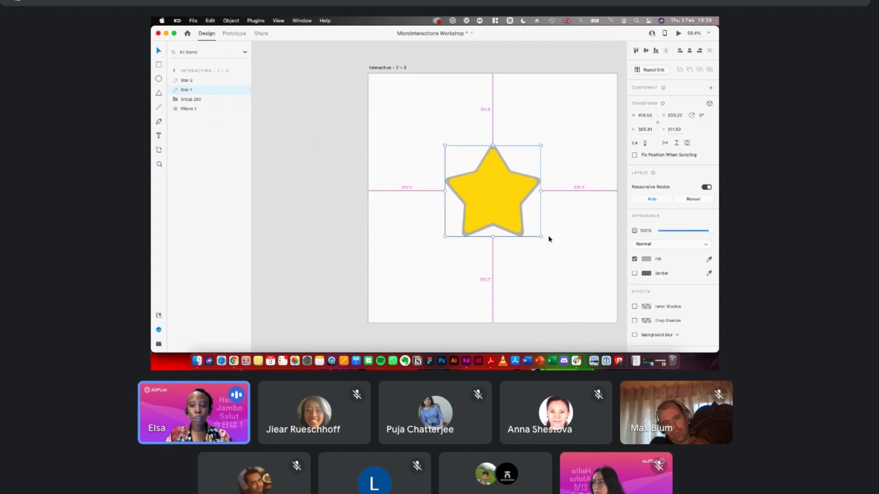
scroll(546, 193, up, 3)
drag(540, 191, 535, 191)
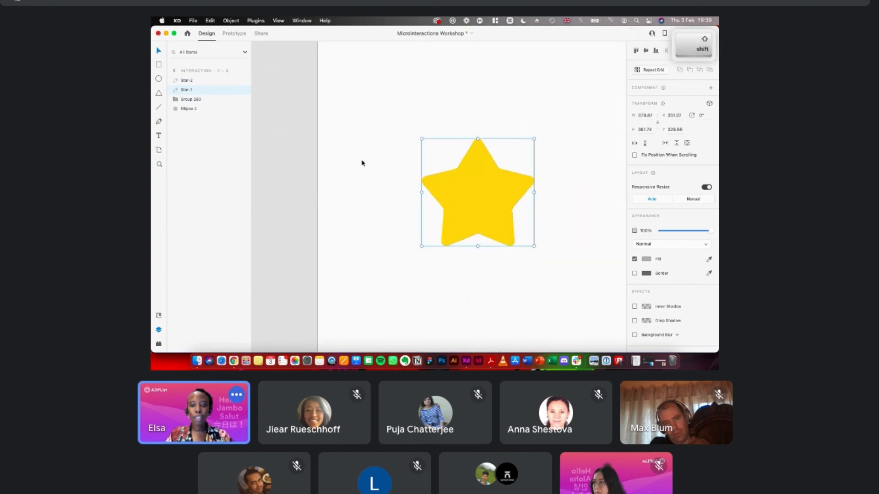
- Shrink the yellow Star-2 on Interaction - 2 - 3 around its centre to about 2 × 1.91
click(210, 80)
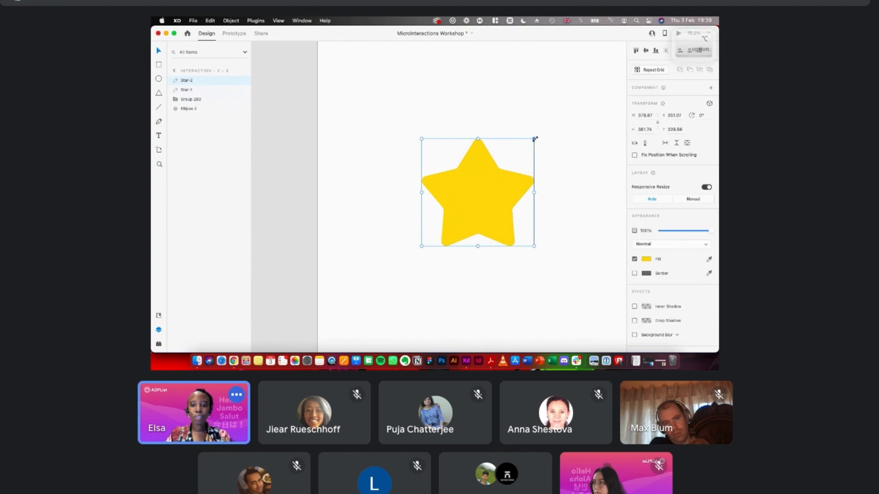
drag(494, 172, 476, 191)
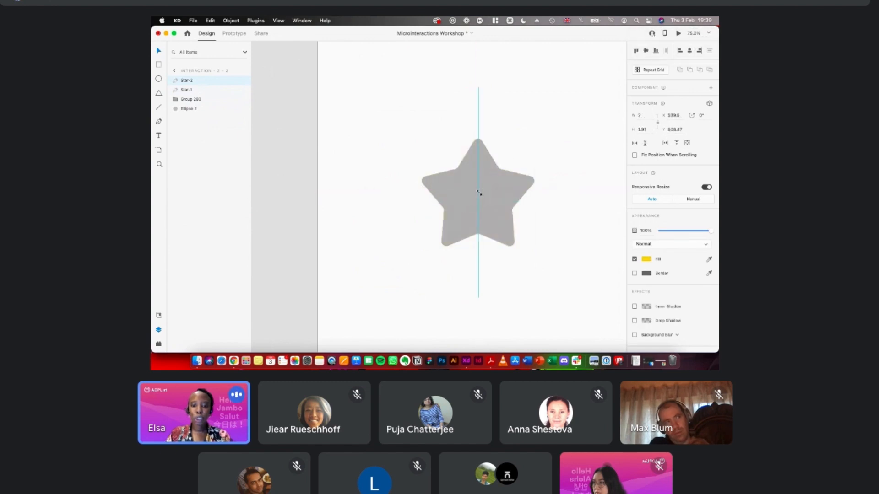
click(514, 157)
- Link the yellow star on Interaction - 2 - 2 to Interaction - 2 - 3 with a Tap trigger, Auto-Animate and Snap easing
scroll(514, 156, down, 5)
scroll(515, 156, left, 4)
scroll(515, 156, up, 1)
click(514, 156)
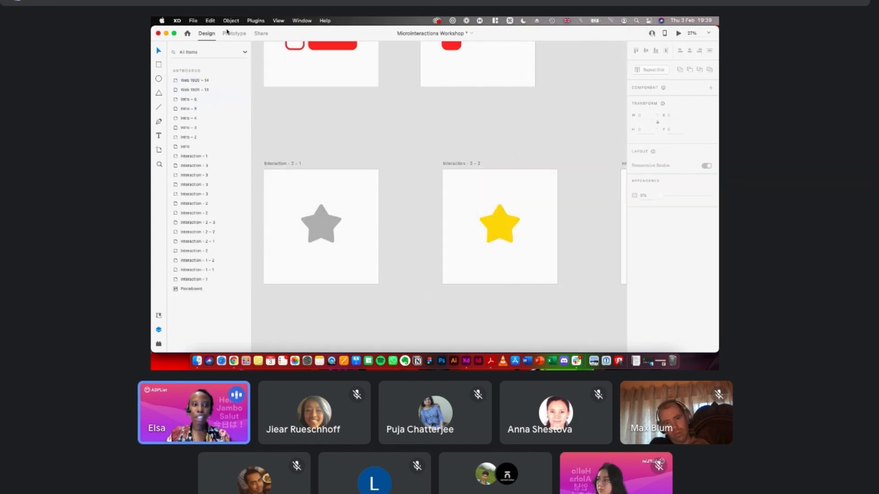
click(233, 34)
click(408, 174)
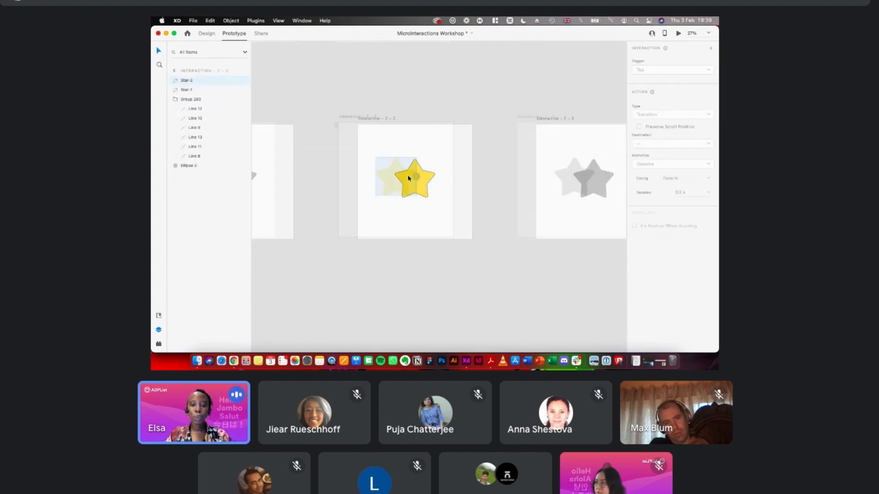
drag(414, 177, 539, 168)
click(708, 151)
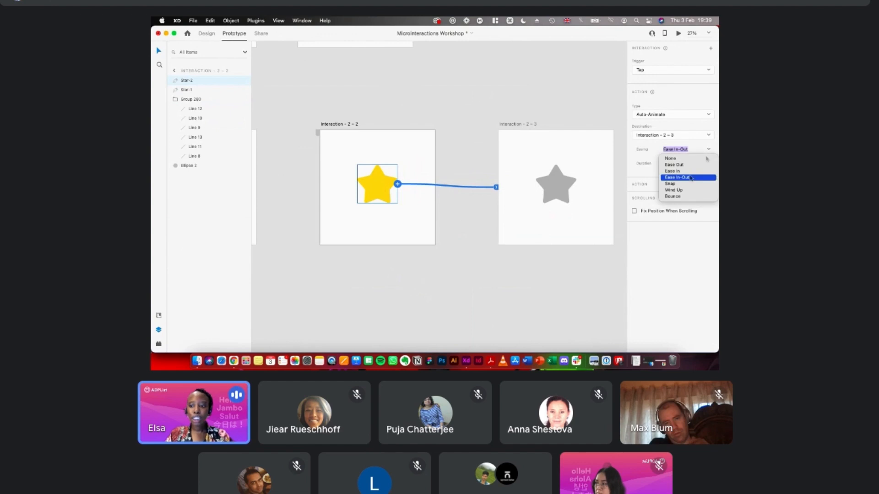
click(685, 184)
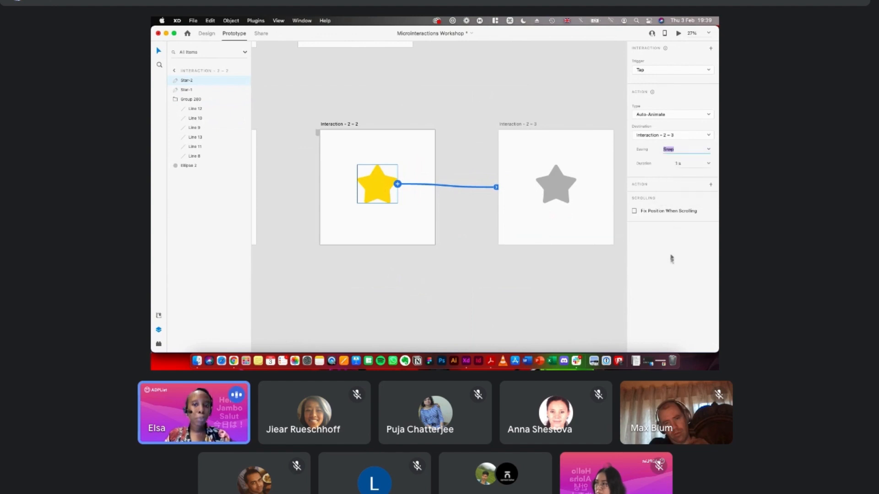
- Preview the prototype from Interaction - 2 - 1 twice, triggering the grey star's transition and the yellow star's transition each time
scroll(486, 197, down, 5)
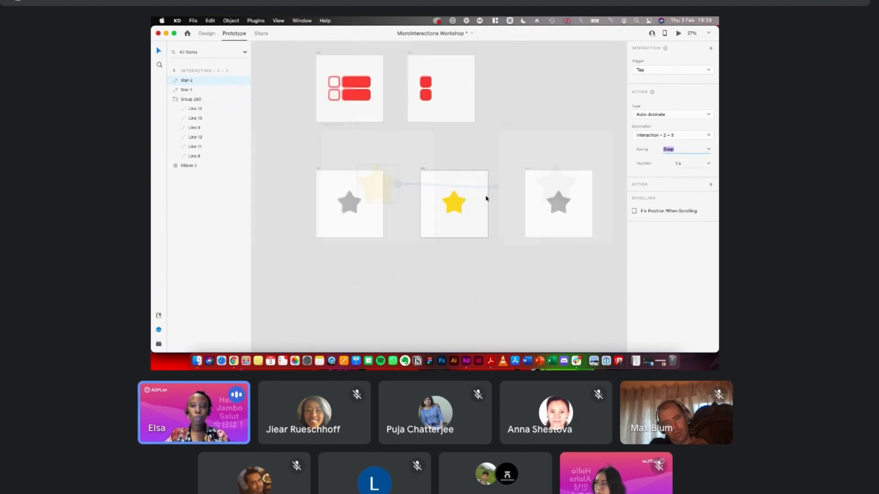
click(321, 170)
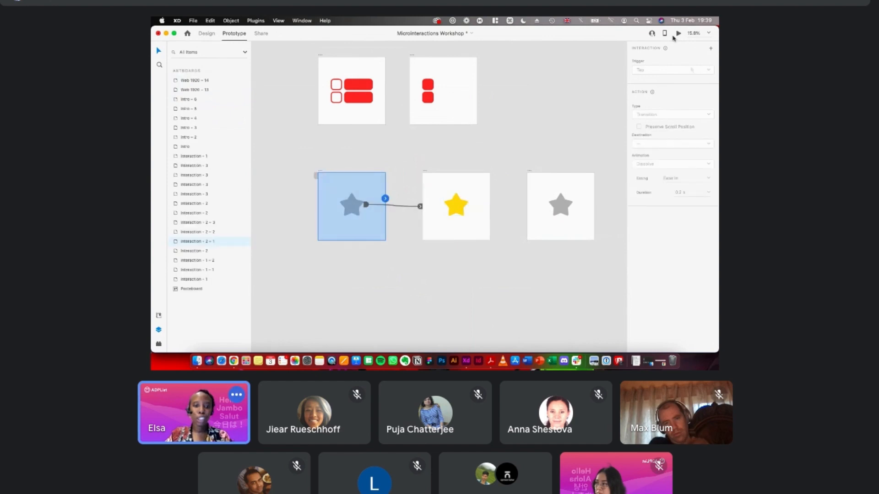
click(678, 34)
click(418, 216)
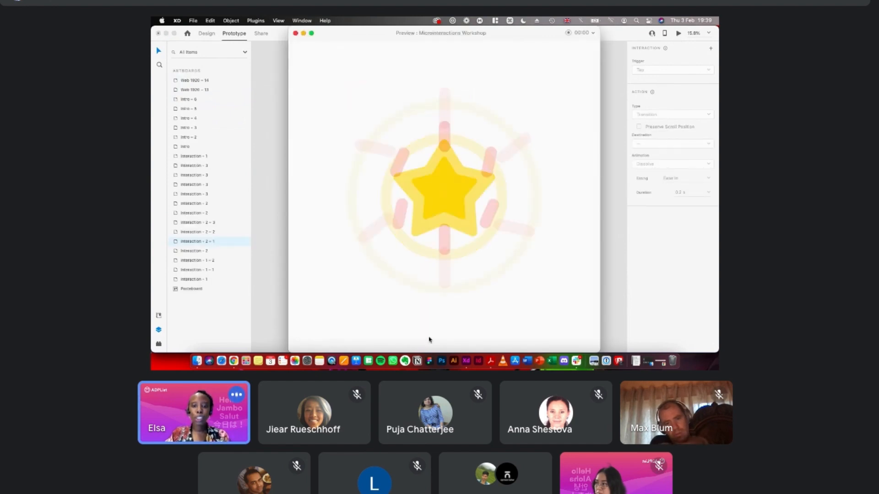
click(459, 204)
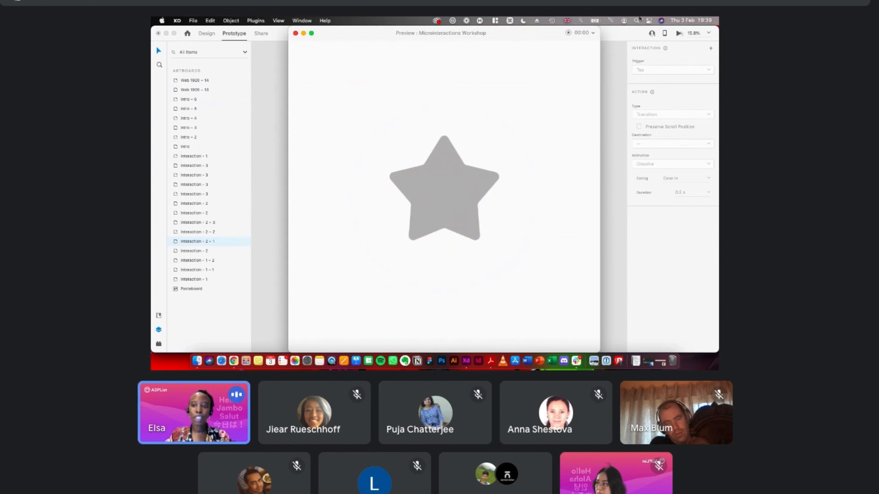
click(296, 33)
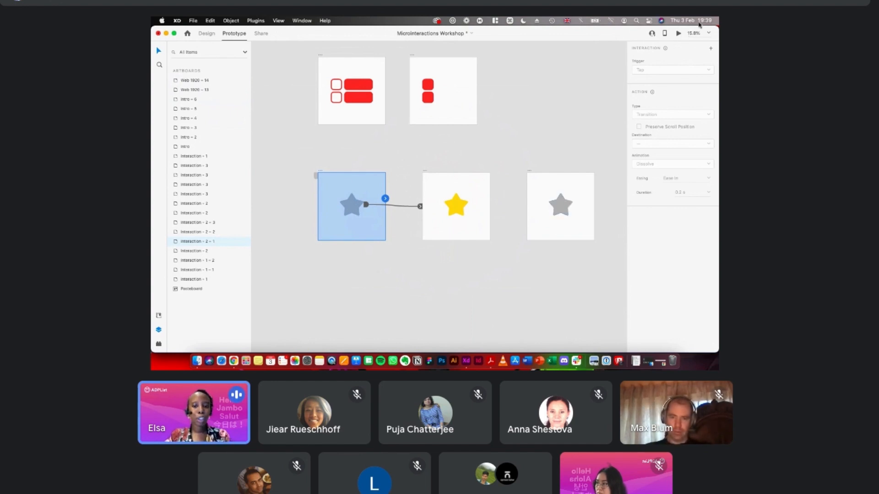
click(679, 34)
click(416, 195)
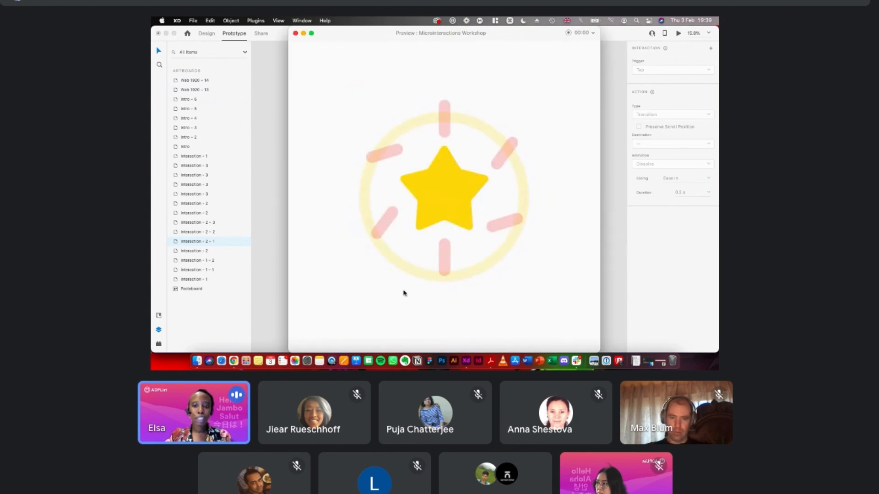
click(436, 176)
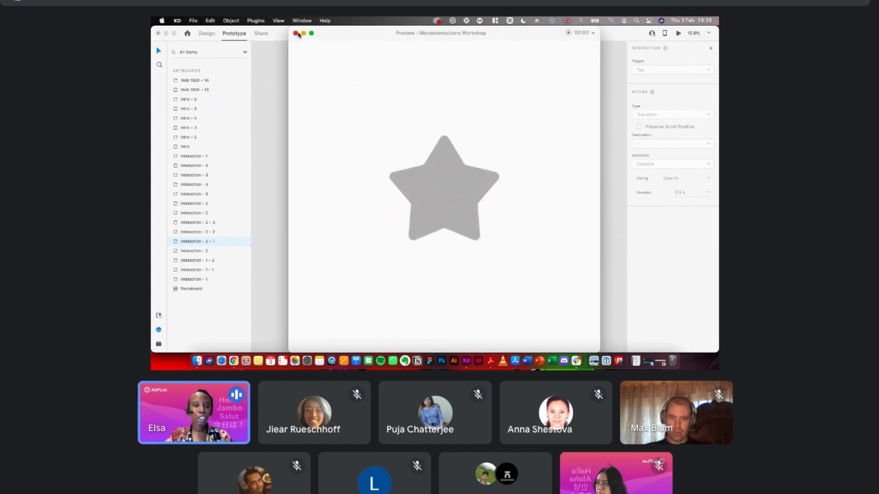
- Close the star preview, return to Design mode and locate the row of Interaction – 3 artboards
click(295, 33)
click(206, 34)
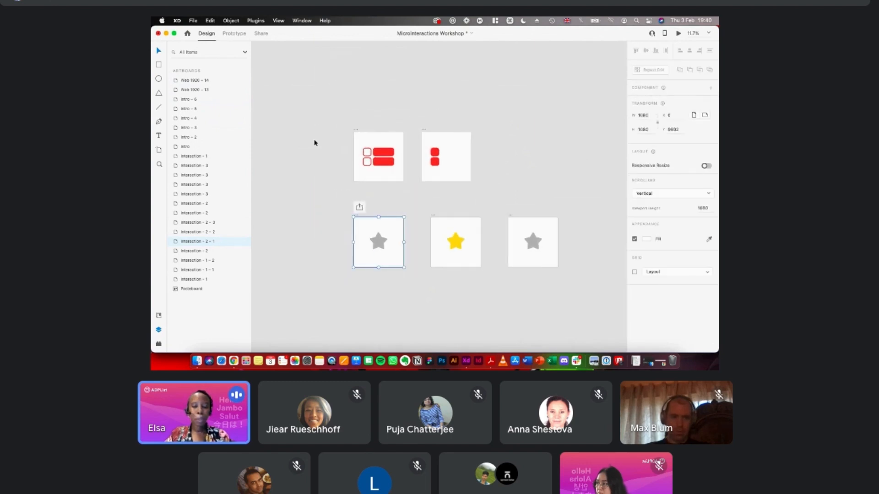
scroll(314, 143, up, 3)
scroll(314, 143, down, 1)
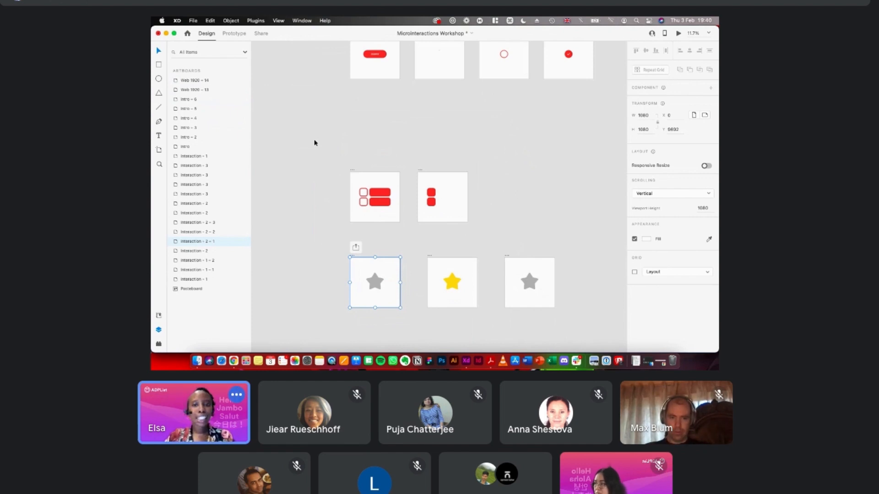
scroll(308, 196, down, 5)
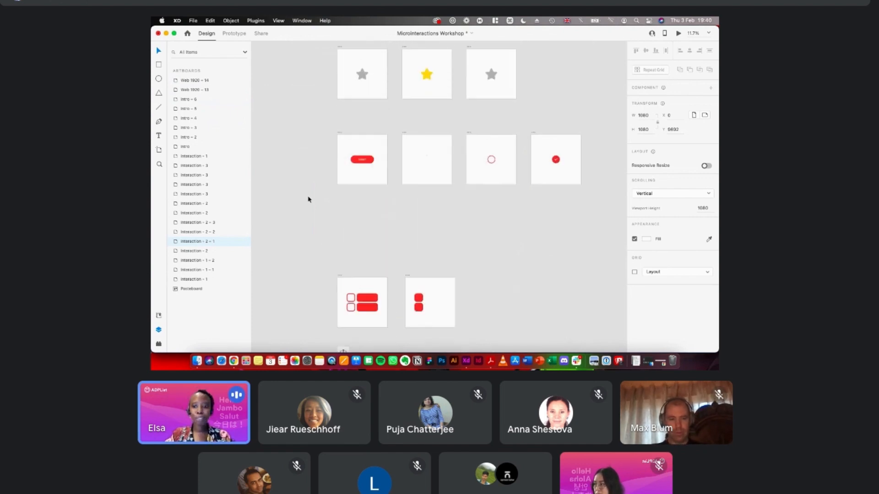
scroll(308, 229, down, 5)
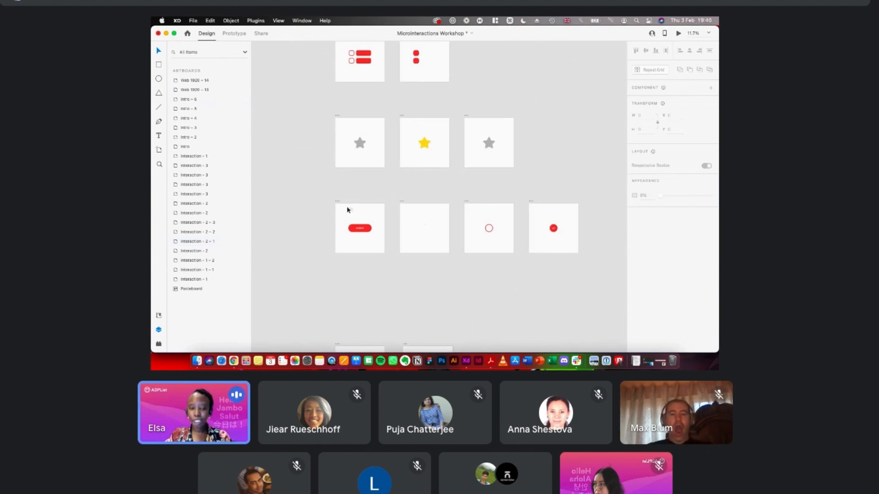
scroll(347, 206, up, 3)
scroll(351, 208, up, 2)
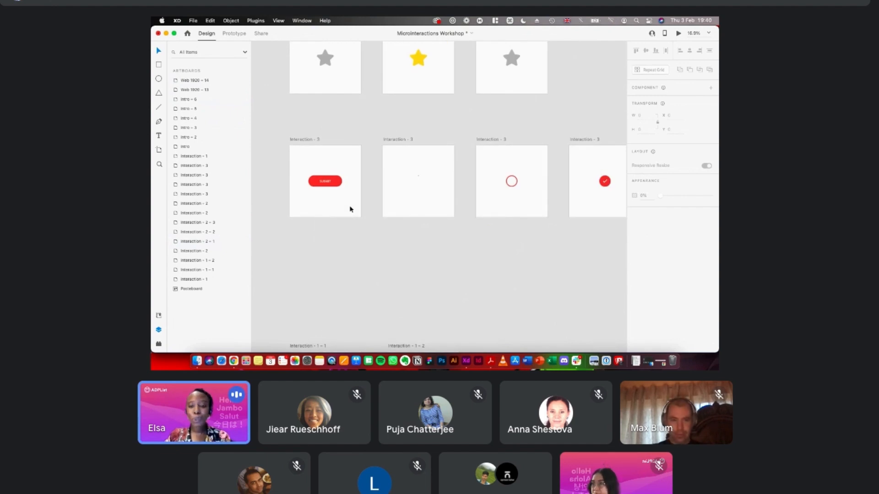
scroll(350, 210, down, 3)
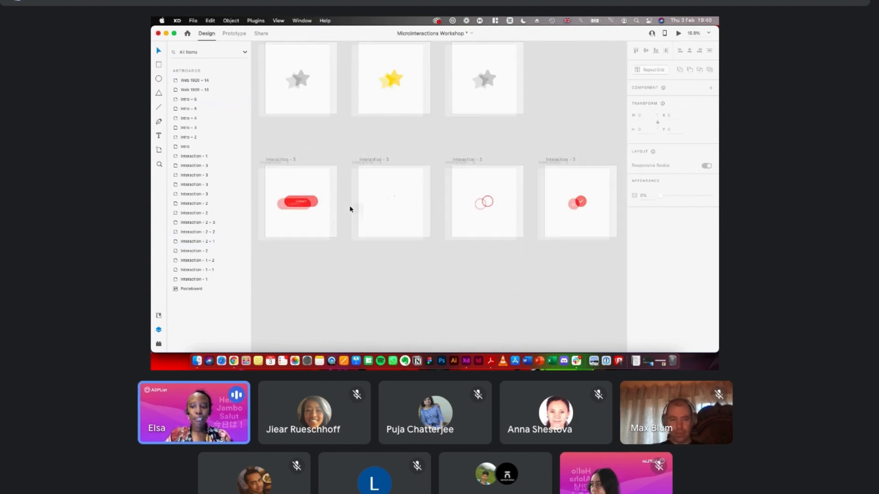
scroll(348, 209, left, 1)
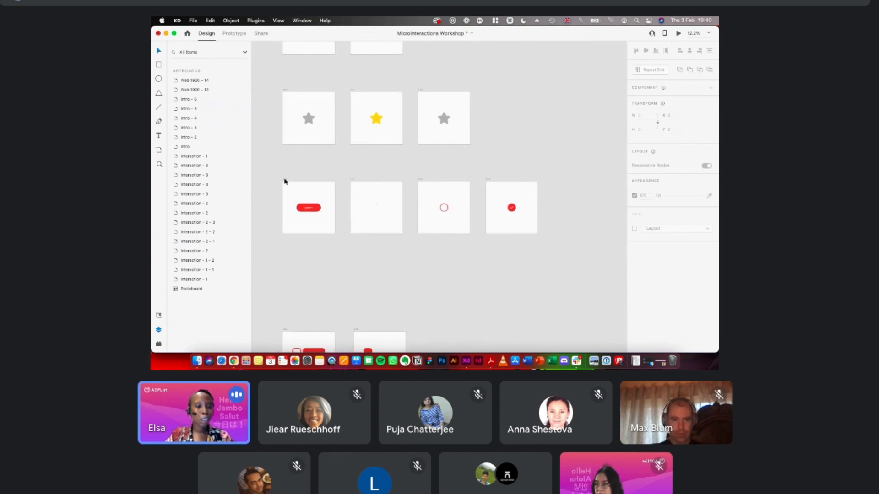
- Open a preview starting from the Interaction – 3 artboard that holds the SUBMIT button
click(285, 181)
scroll(285, 181, up, 2)
scroll(284, 181, right, 1)
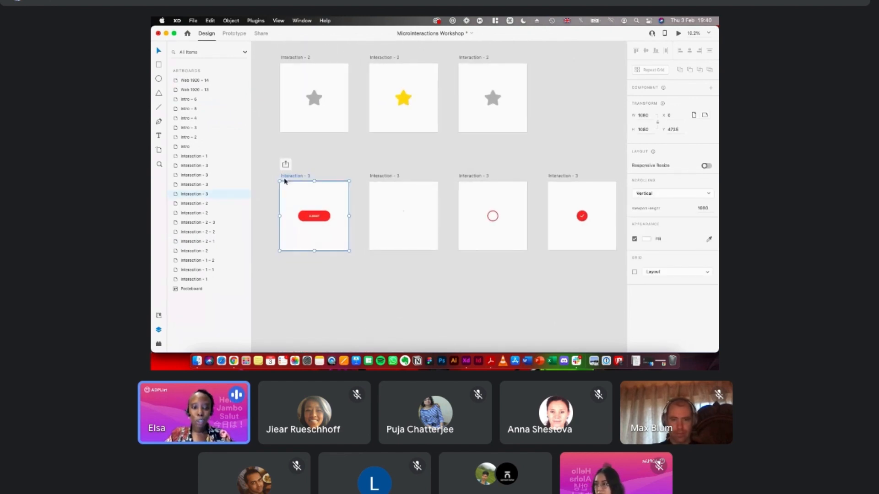
click(678, 34)
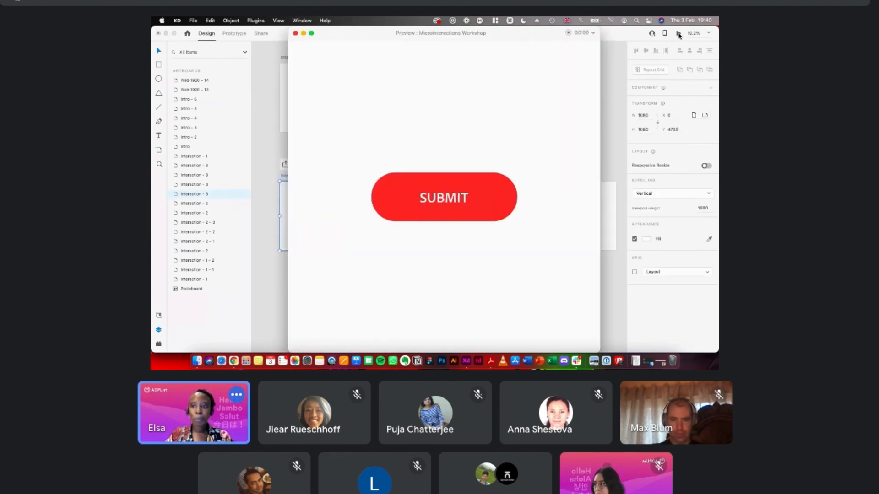
scroll(608, 98, down, 3)
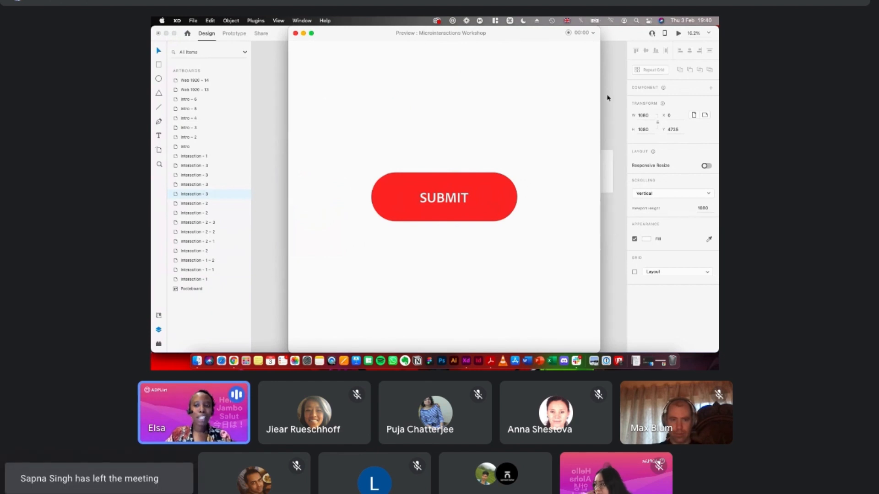
scroll(608, 98, right, 1)
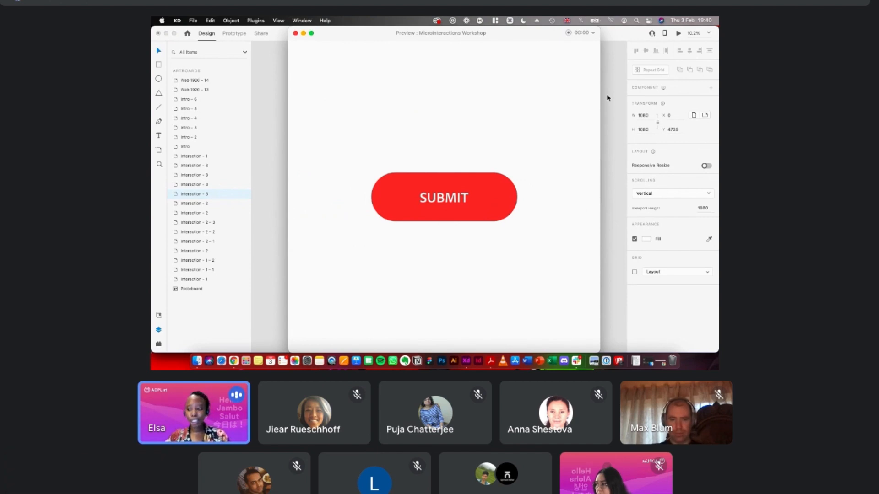
- Play the SUBMIT button interaction repeatedly from its starting state, and close the preview
click(443, 195)
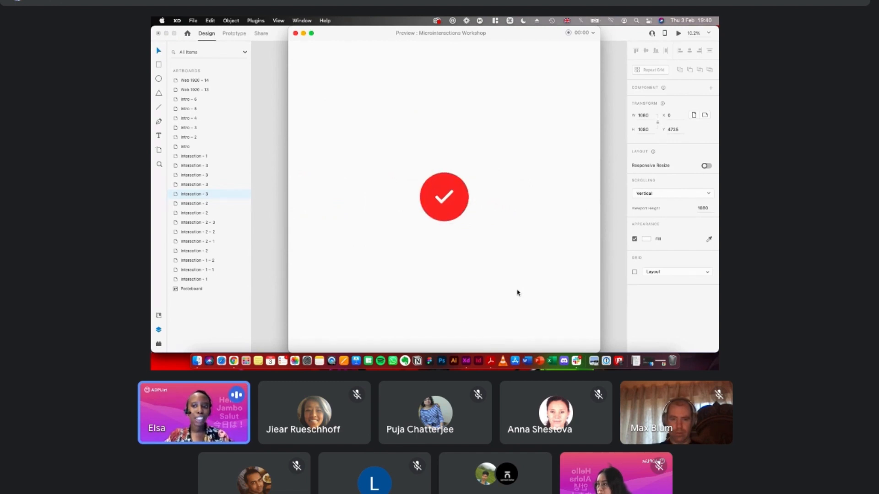
click(678, 35)
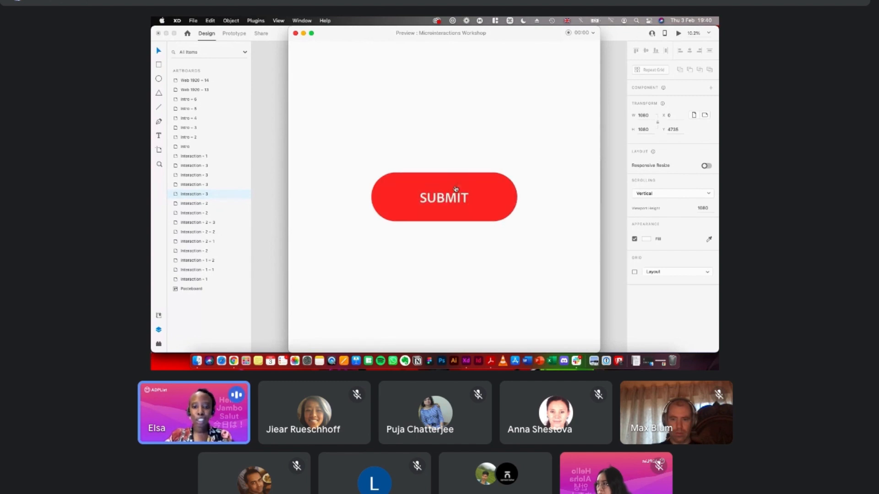
click(469, 205)
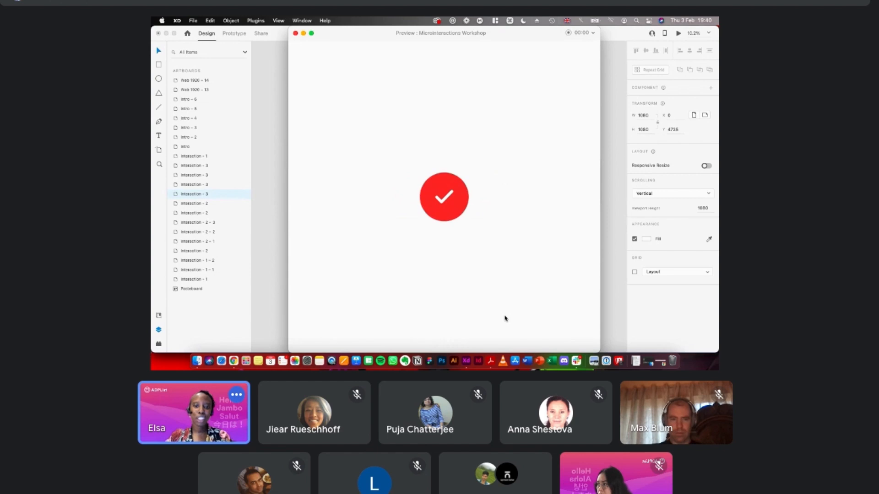
click(677, 35)
click(487, 195)
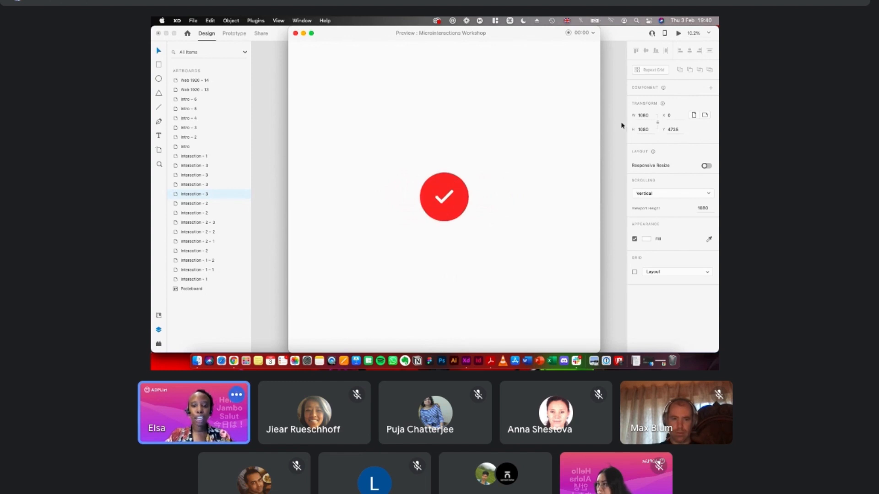
click(679, 34)
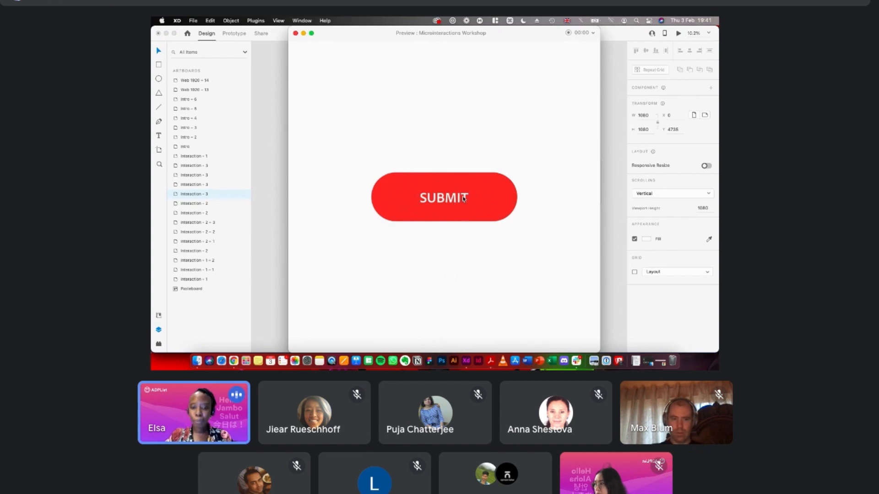
click(465, 198)
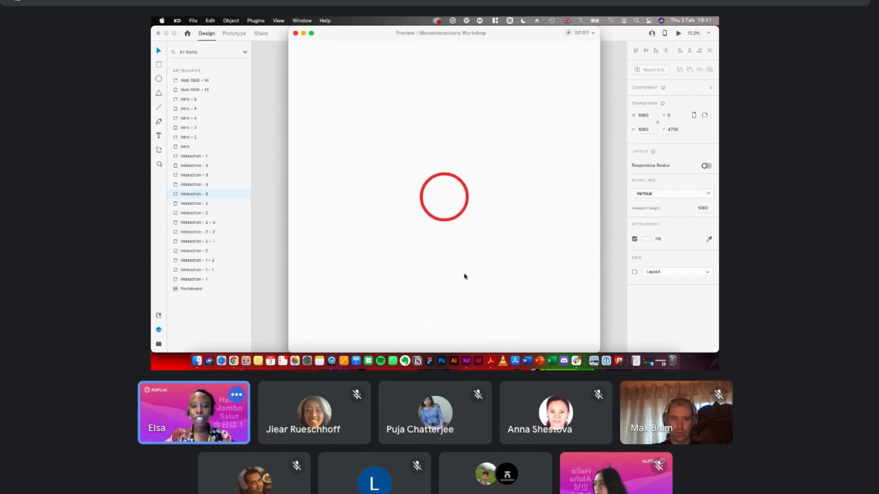
click(296, 34)
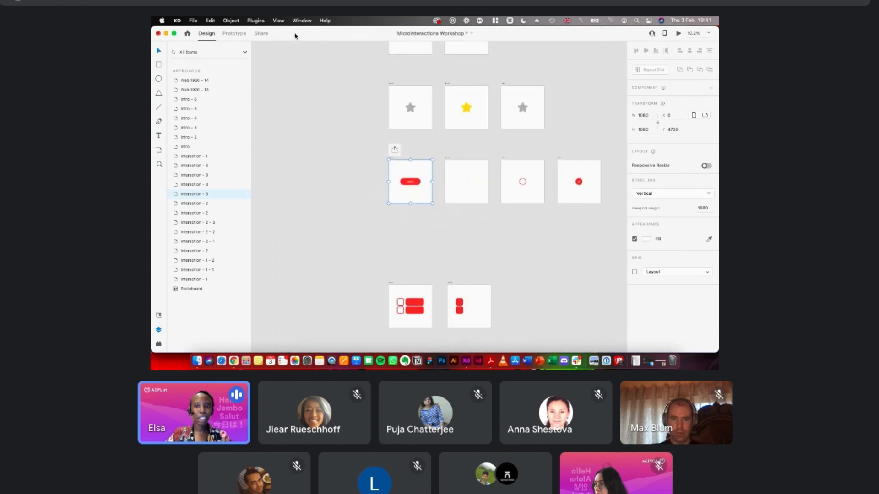
- Duplicate the first grey star artboard of the lowest row and place the copy directly beneath it
scroll(320, 106, up, 3)
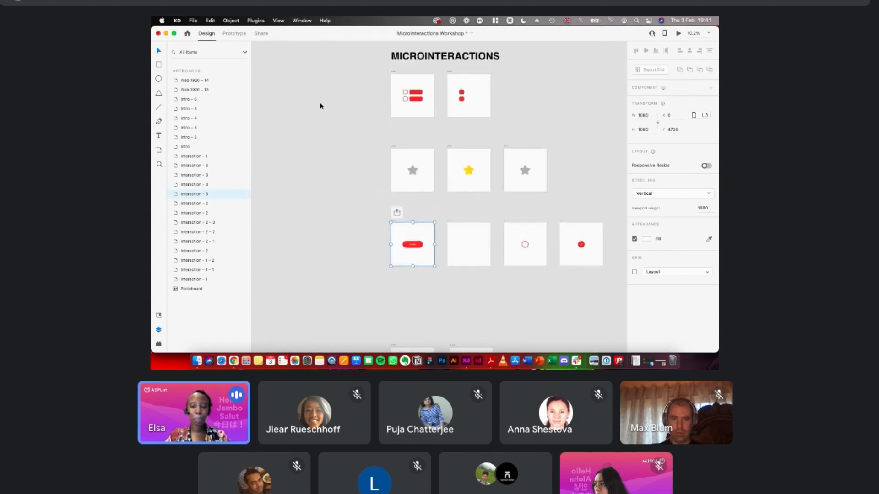
scroll(320, 107, down, 4)
scroll(320, 106, down, 5)
scroll(320, 106, down, 2)
scroll(321, 106, left, 1)
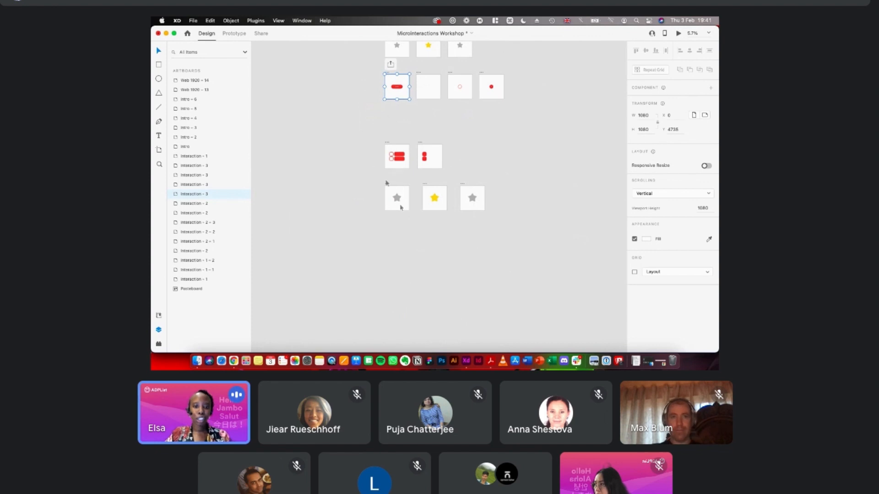
drag(386, 186, 394, 230)
scroll(400, 252, up, 5)
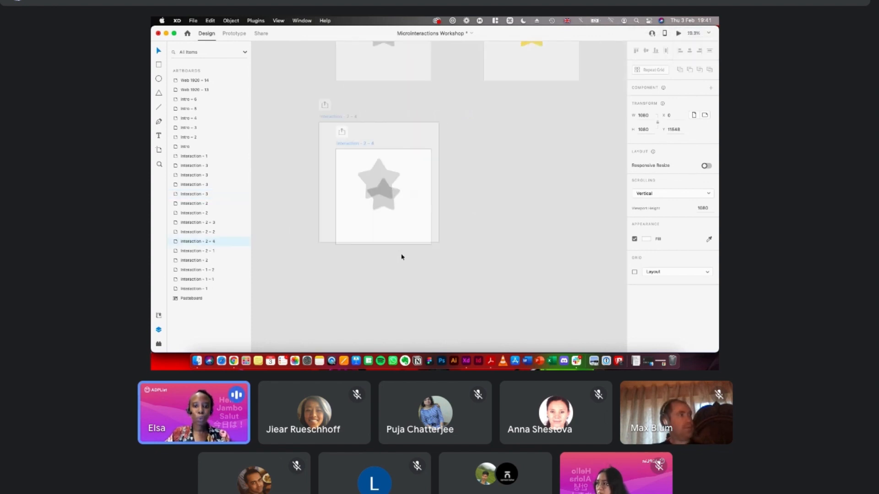
- Delete all the contents of the Interaction – 2 – 4 artboard
scroll(325, 177, up, 2)
drag(322, 174, 451, 245)
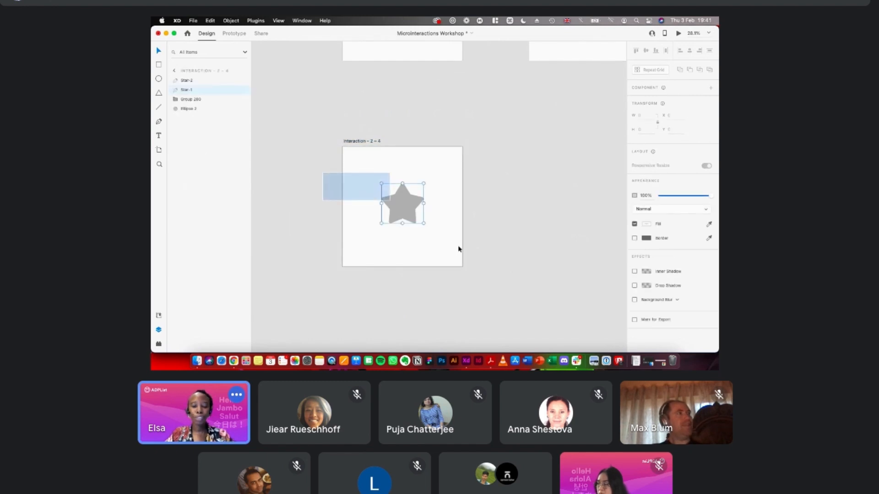
key(BackSpace)
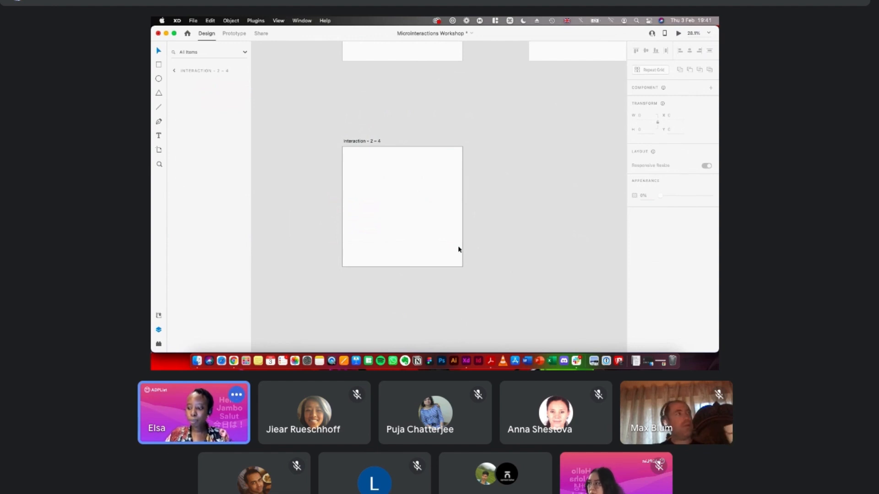
- Draw a rectangle about 570 by 172 on the empty artboard and centre it horizontally and vertically
scroll(361, 210, up, 2)
scroll(360, 210, up, 1)
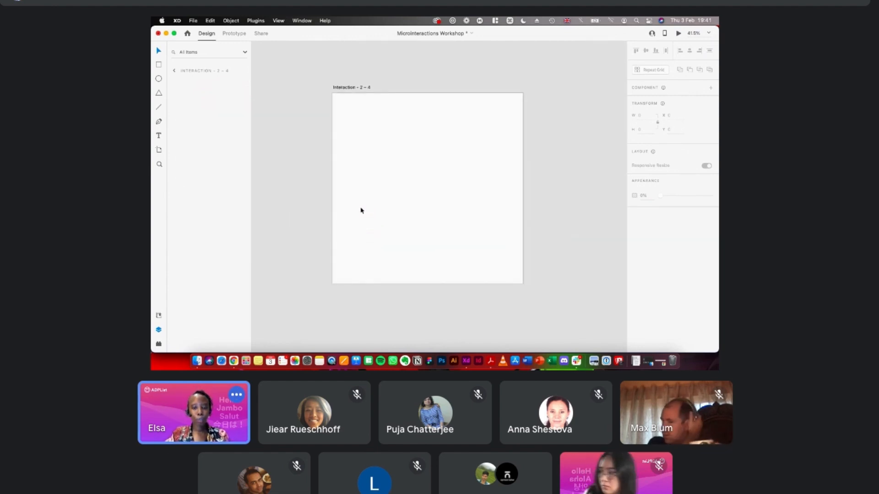
key(r)
mouse_move(378, 179)
mouse_down()
mouse_move(473, 196)
mouse_move(475, 208)
mouse_up()
click(689, 50)
click(646, 51)
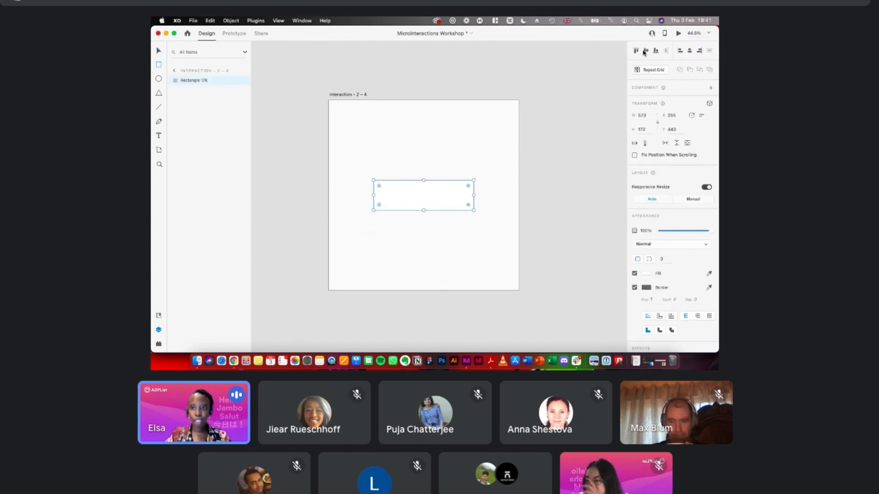
- Scale the rectangle proportionally about its centre to 492 by 148 and round its corners to a radius of 74
key(v)
scroll(452, 184, up, 2)
click(470, 186)
key(alt)
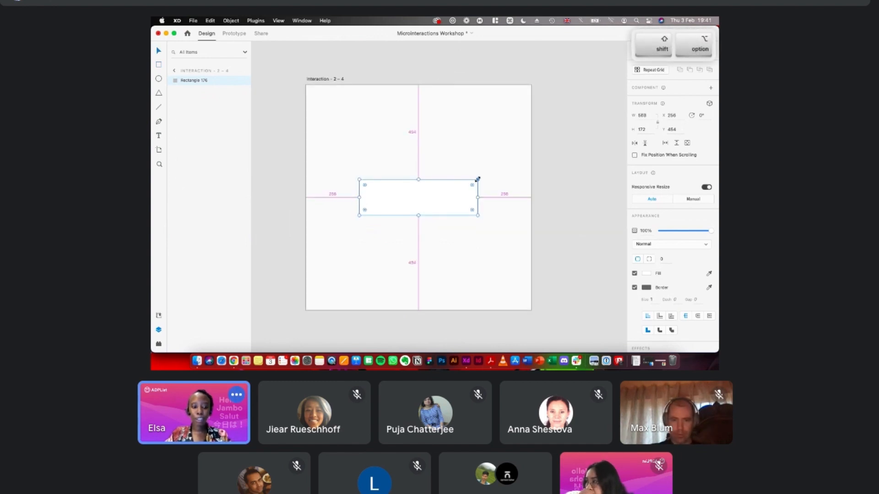
drag(477, 179, 472, 182)
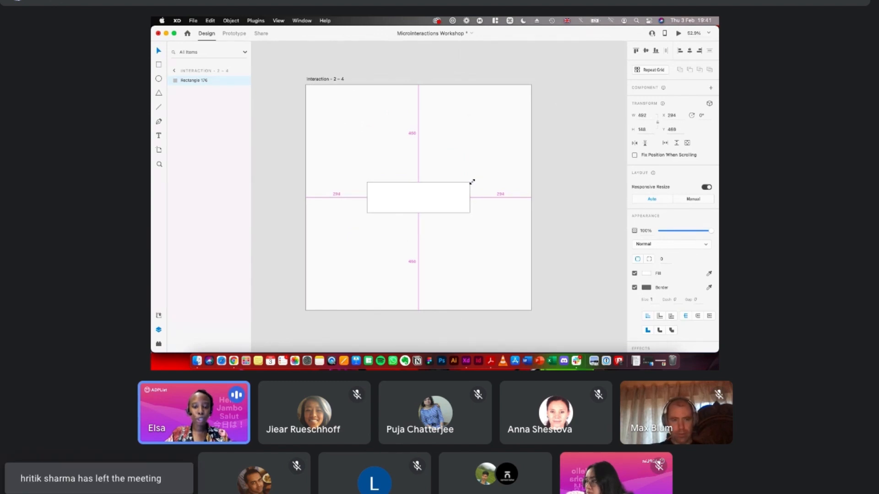
drag(472, 182, 471, 182)
key(shift)
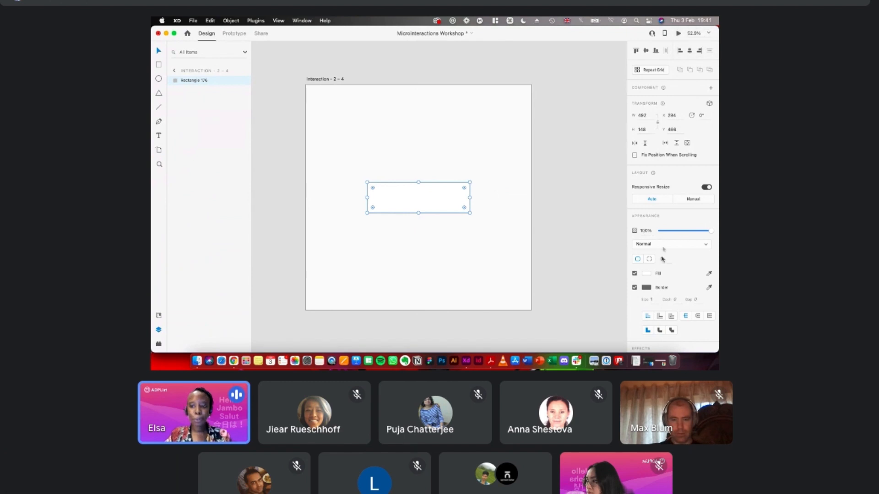
drag(464, 188, 363, 251)
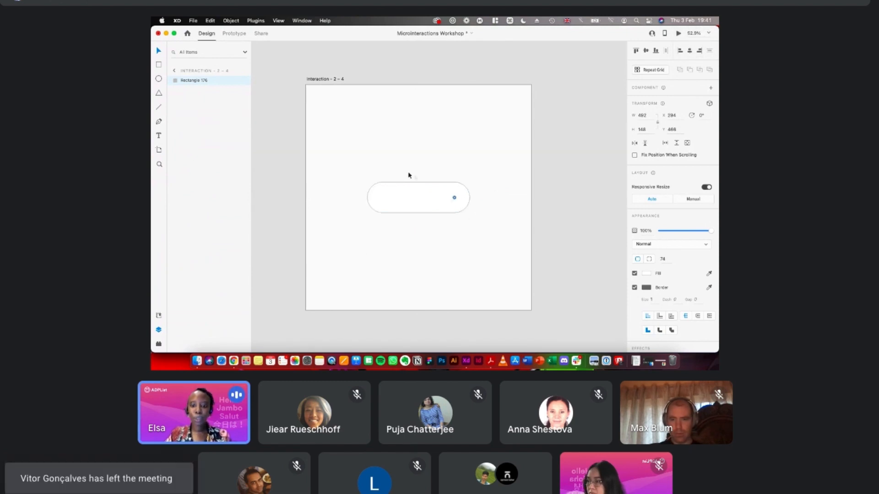
scroll(425, 192, left, 1)
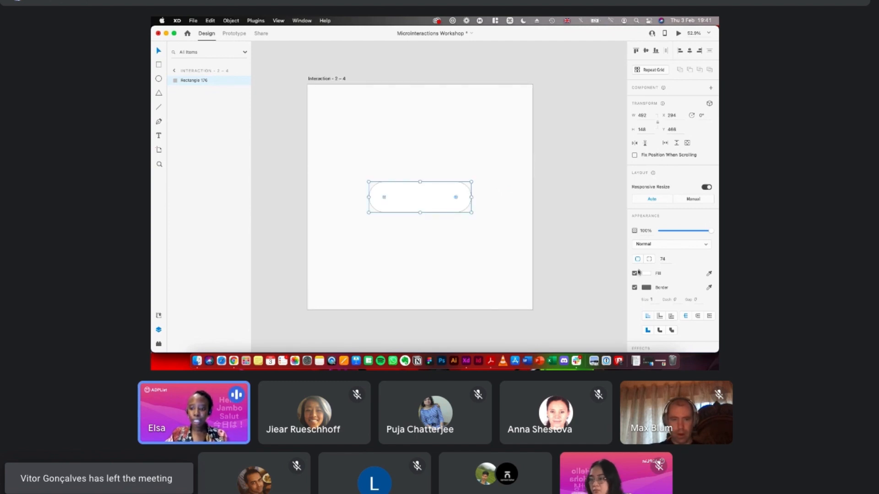
- Remove the rounded rectangle's border and fill it with red
click(634, 288)
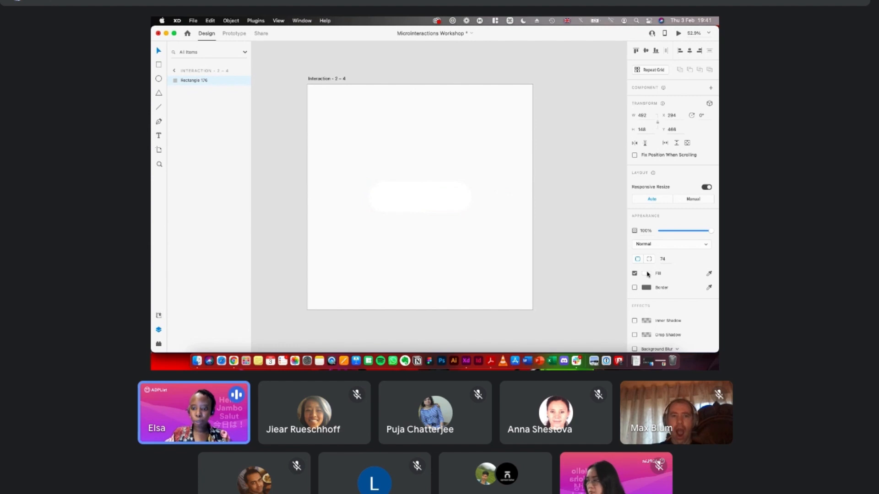
click(646, 274)
click(583, 319)
click(407, 209)
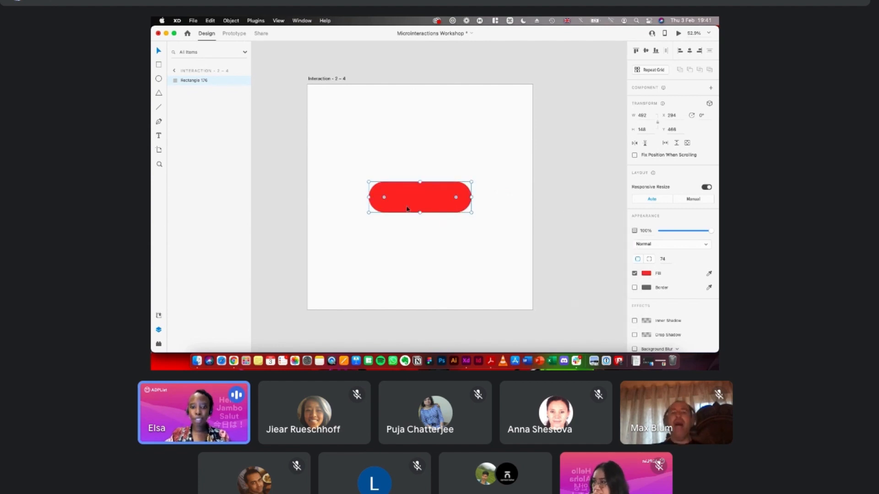
- Add a text label reading "SUBMBIT" starting at the middle of the red button
scroll(407, 208, up, 2)
key(t)
click(423, 195)
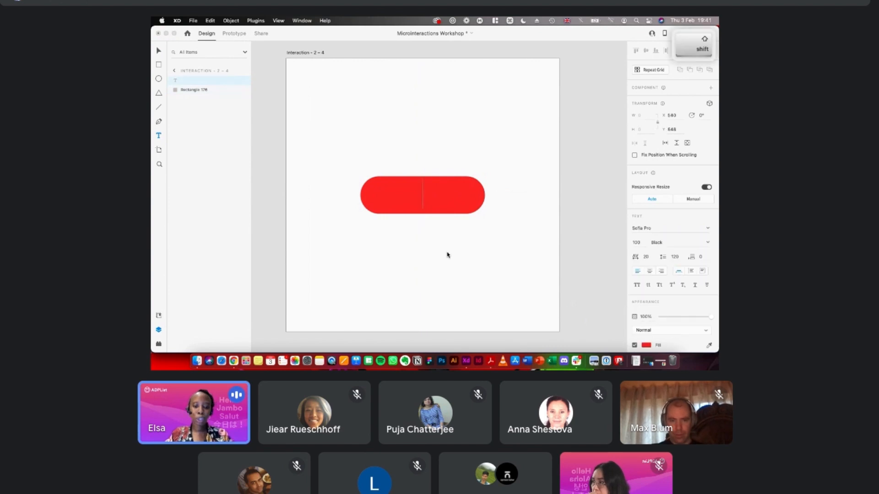
key(shift+BackSpace)
text(SUBMT)
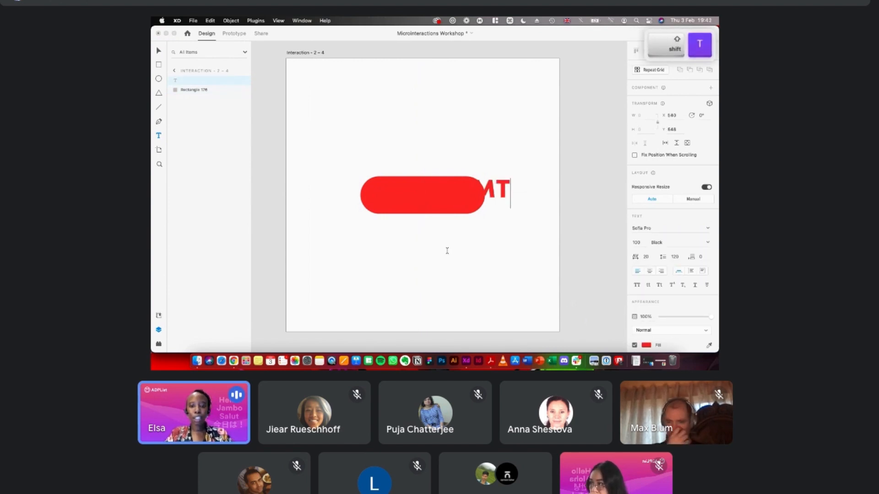
key(shift+BackSpace)
text(BIT)
key(Escape)
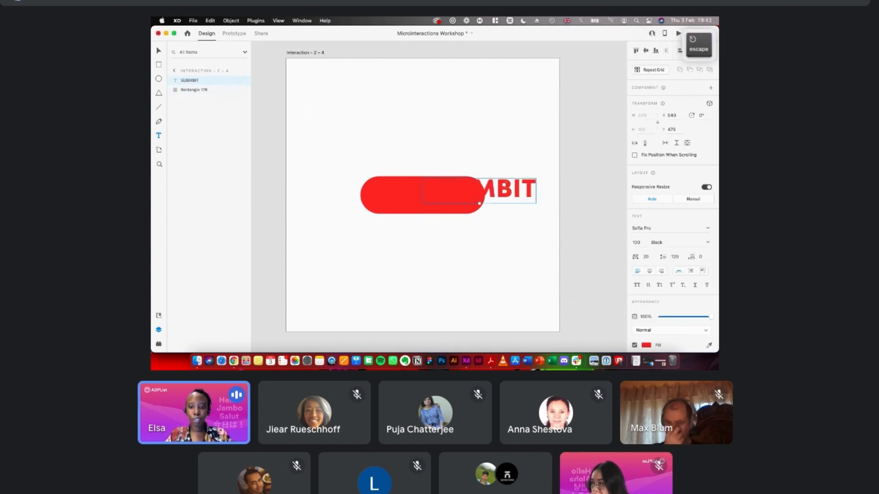
- Move the text label clear above the red button and correct its wording to "SUBMIT"
key(v)
drag(505, 191, 465, 141)
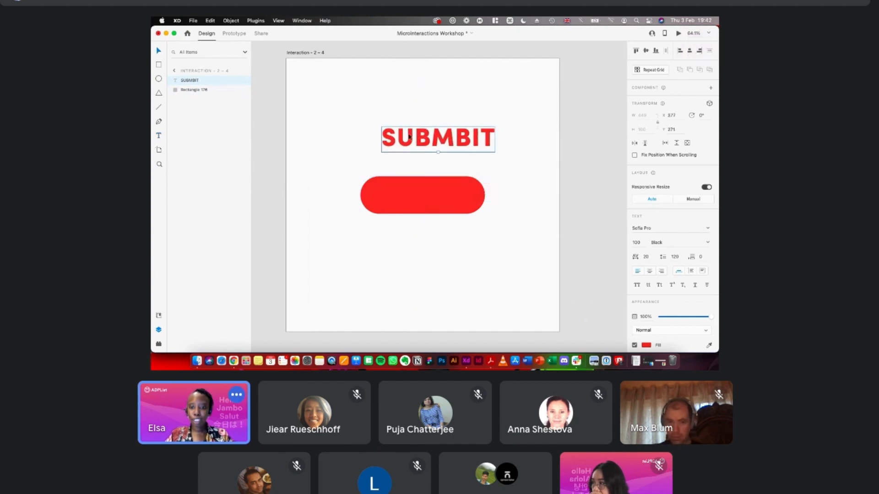
double_click(454, 140)
click(454, 141)
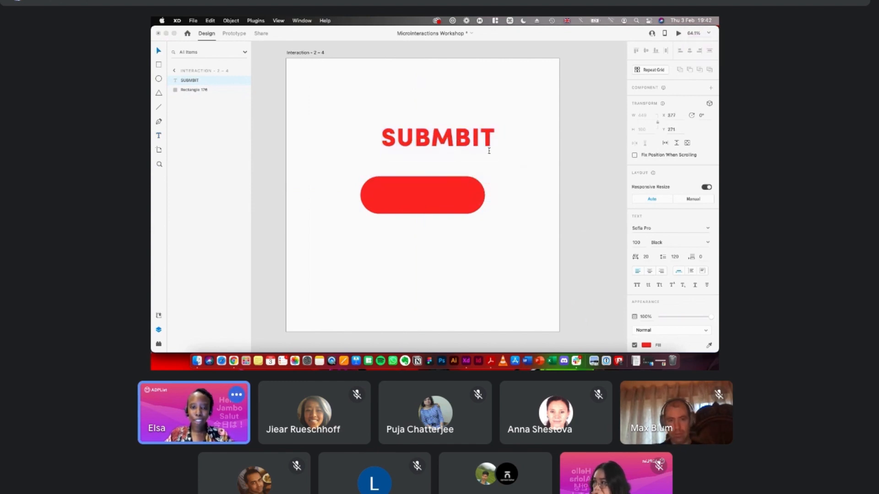
key(BackSpace)
key(Escape)
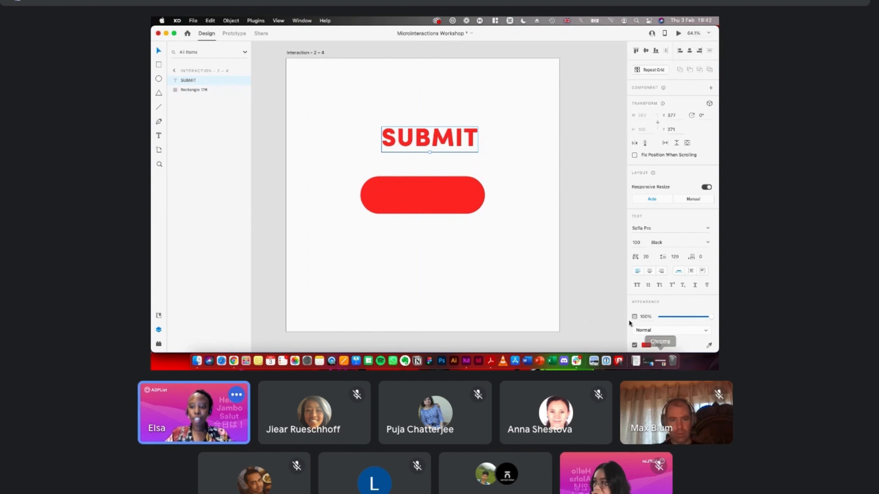
- Place the SUBMIT label back on the red button and fill it with the off-white #FAFAFA
drag(454, 139, 459, 200)
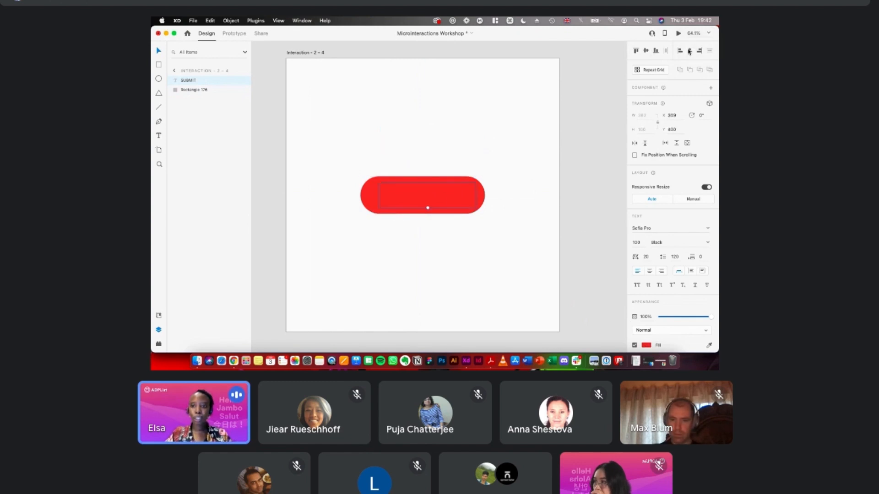
click(646, 346)
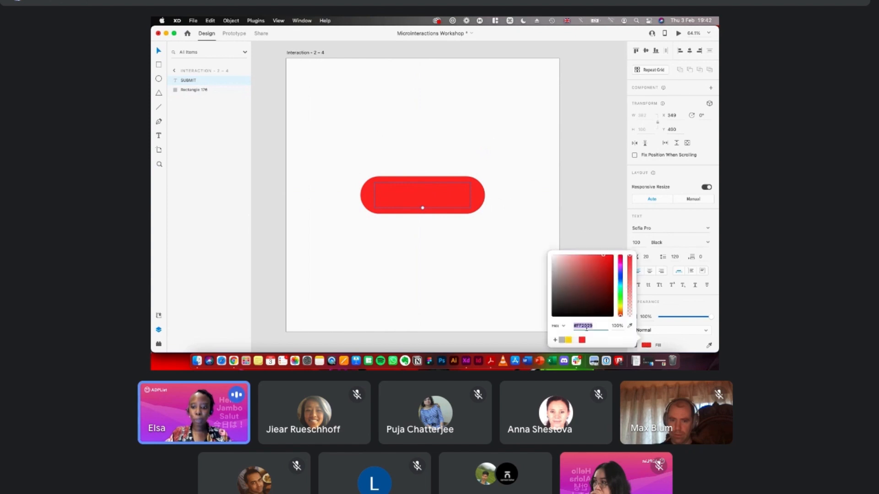
click(576, 340)
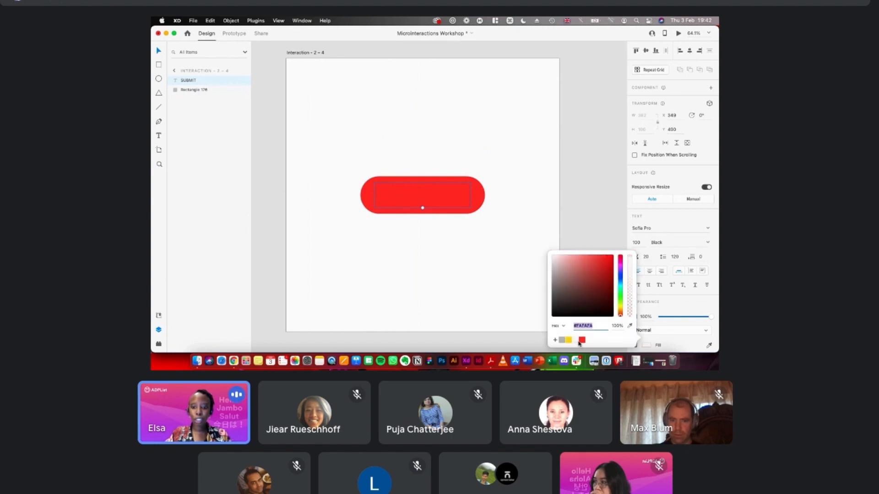
click(645, 347)
- Set the SUBMIT label to size 50 and weight Bold, and centre it horizontally and vertically on the artboard
double_click(637, 242)
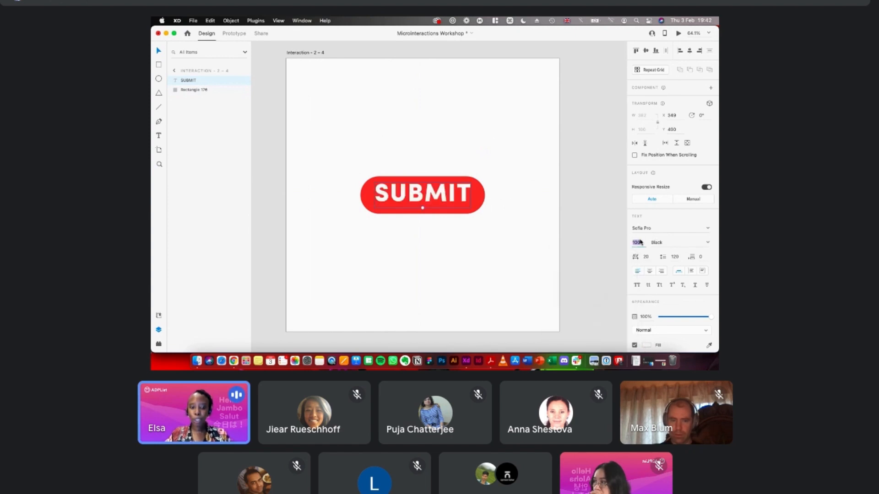
text(50)
key(Return)
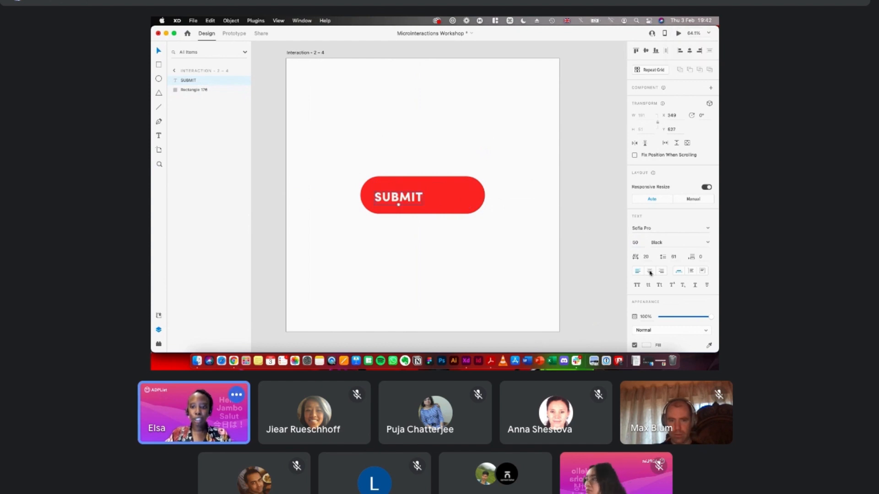
click(689, 51)
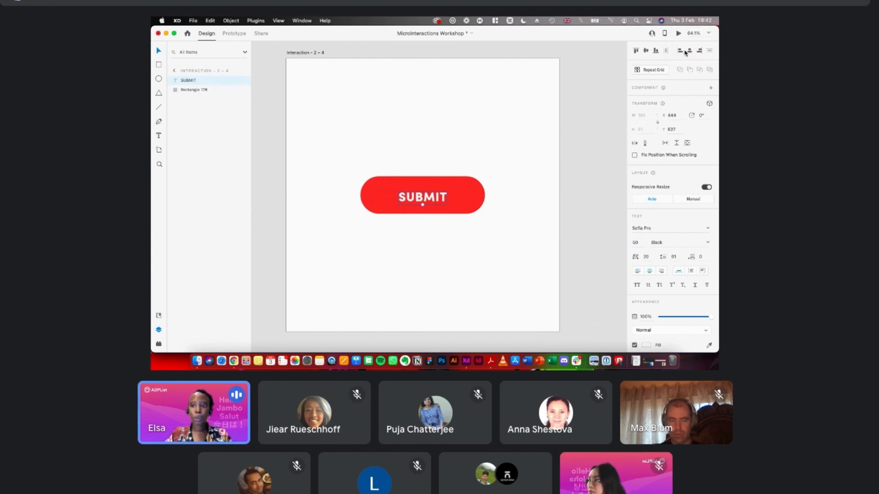
click(645, 51)
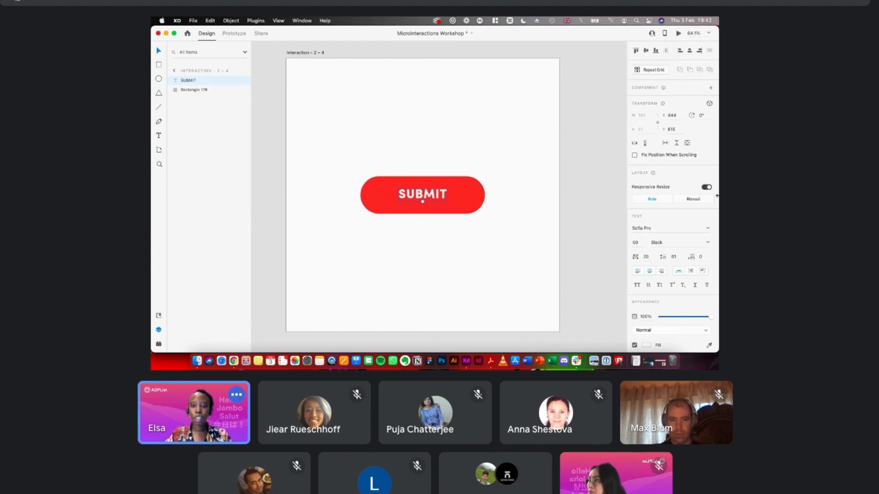
click(707, 243)
click(664, 258)
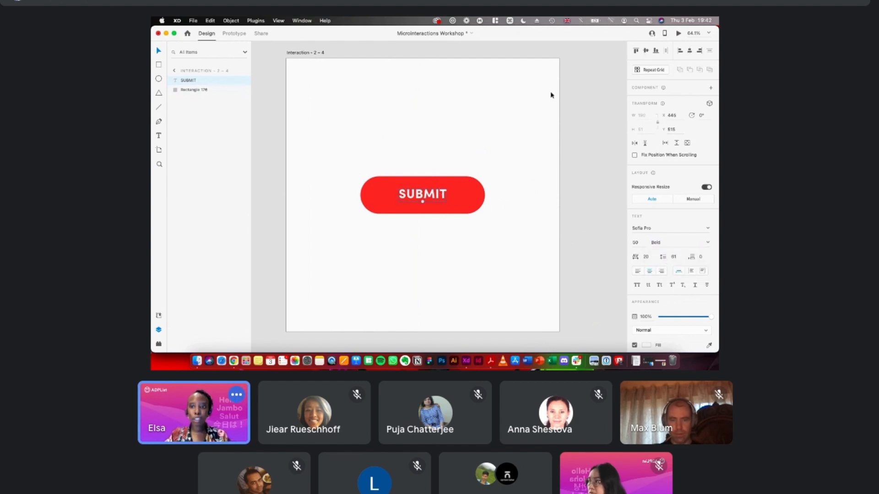
- Duplicate the submit-button artboard and place the copy beside it, to its right and level with it
click(440, 149)
scroll(439, 150, down, 5)
scroll(439, 150, up, 7)
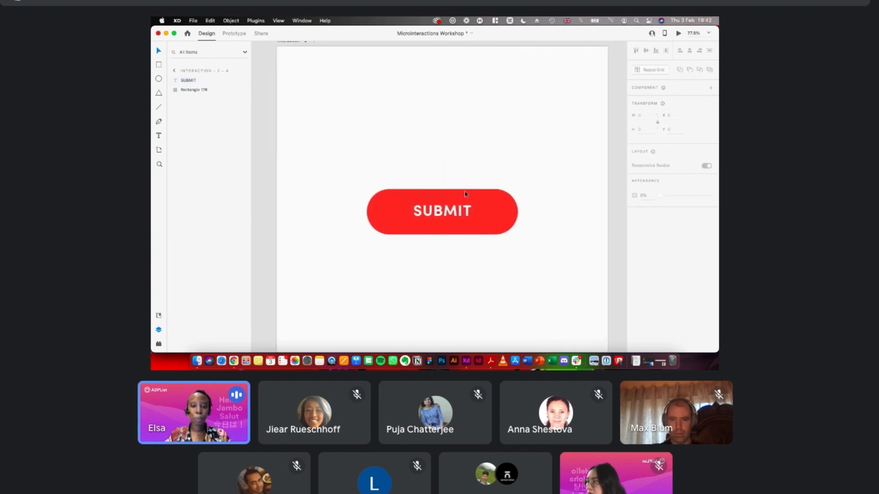
scroll(465, 194, down, 2)
scroll(483, 146, right, 1)
click(475, 167)
scroll(475, 167, down, 5)
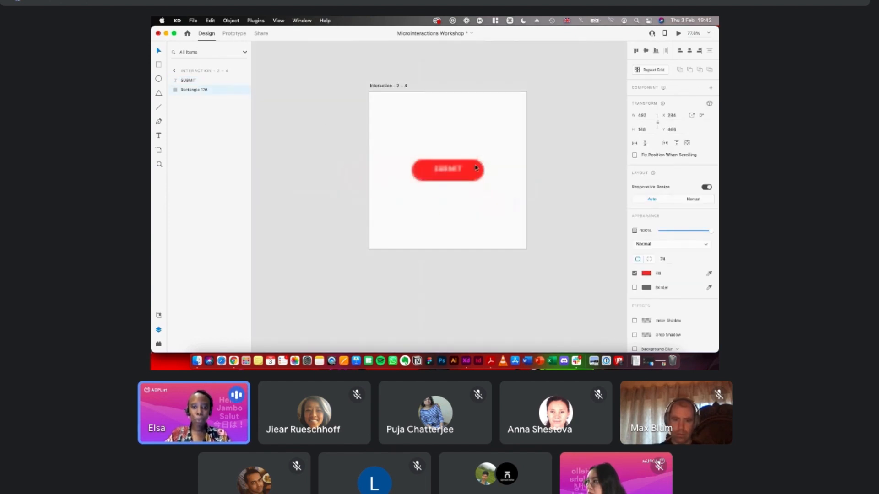
scroll(475, 168, up, 2)
scroll(475, 168, right, 2)
drag(339, 142, 510, 141)
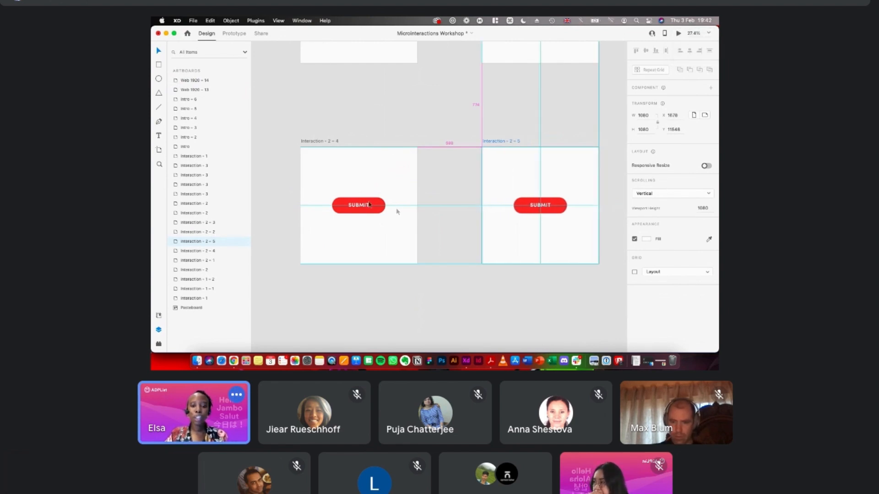
- Try to move the SUBMIT label below the copied artboard, and undo the move
click(554, 207)
scroll(553, 206, up, 2)
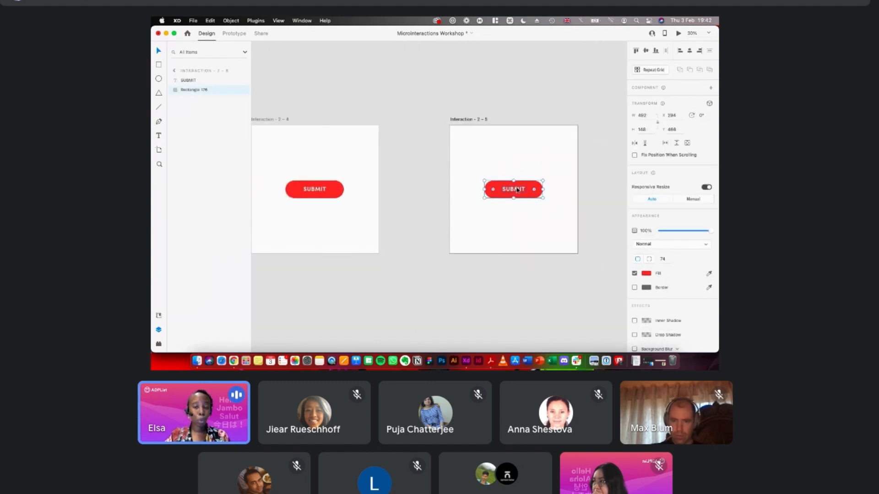
scroll(517, 193, down, 2)
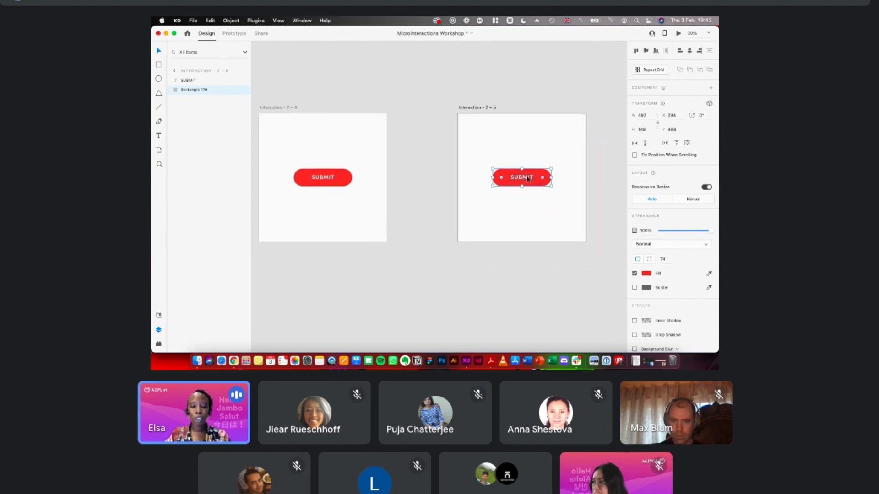
drag(526, 180, 531, 254)
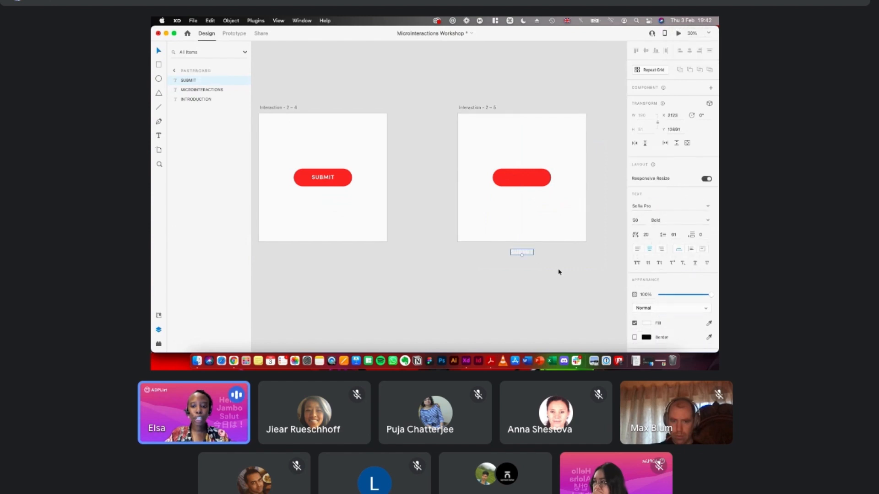
click(514, 172)
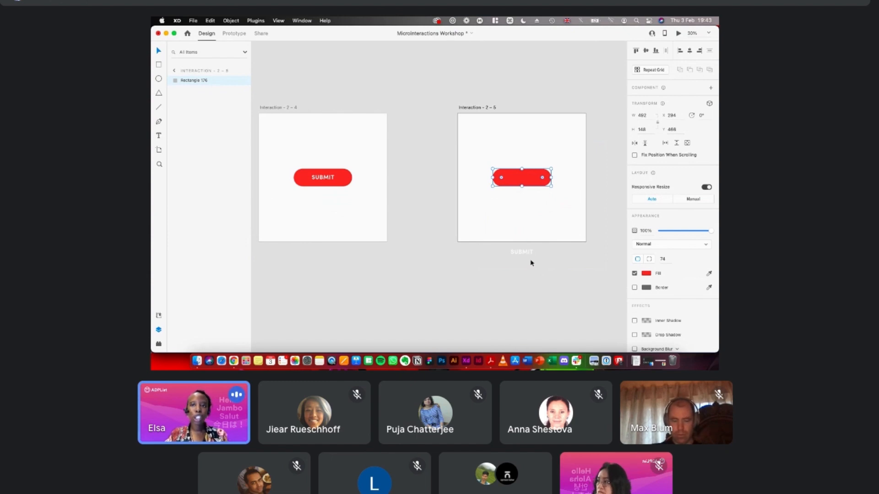
key(super+z)
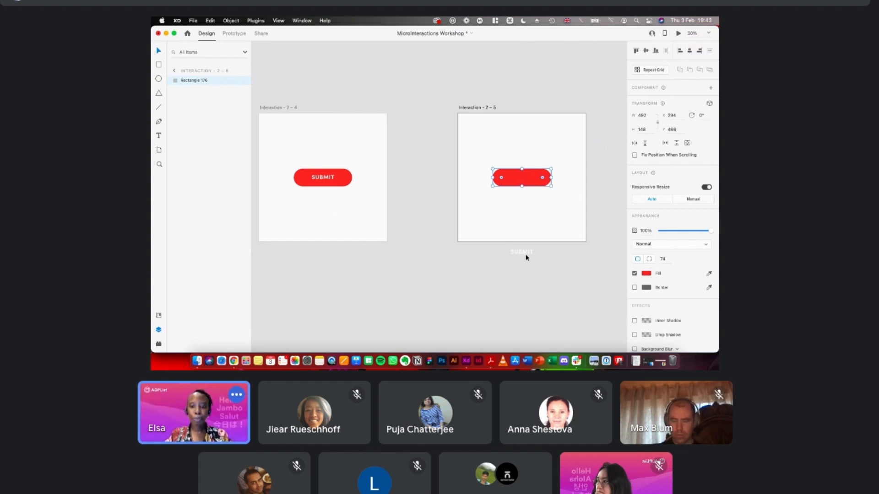
key(super+z)
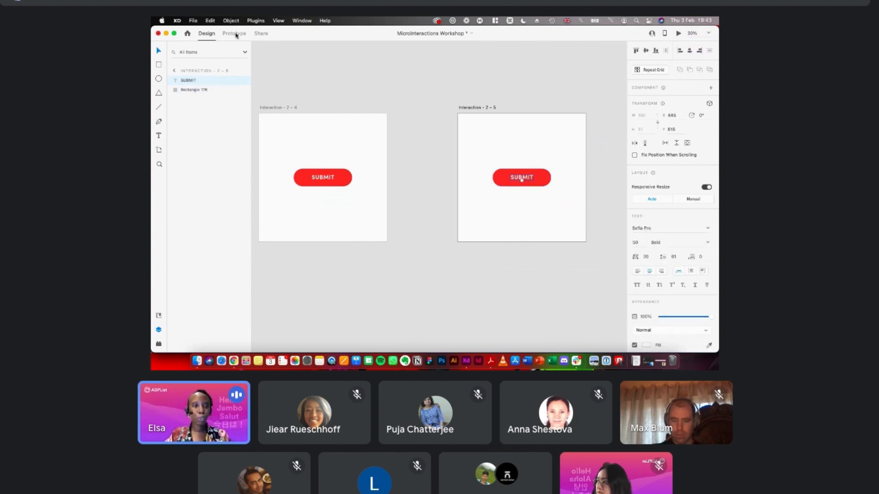
- Link the original submit-button artboard to its copy, Interaction – 2 – 5, as a prototype transition
click(235, 34)
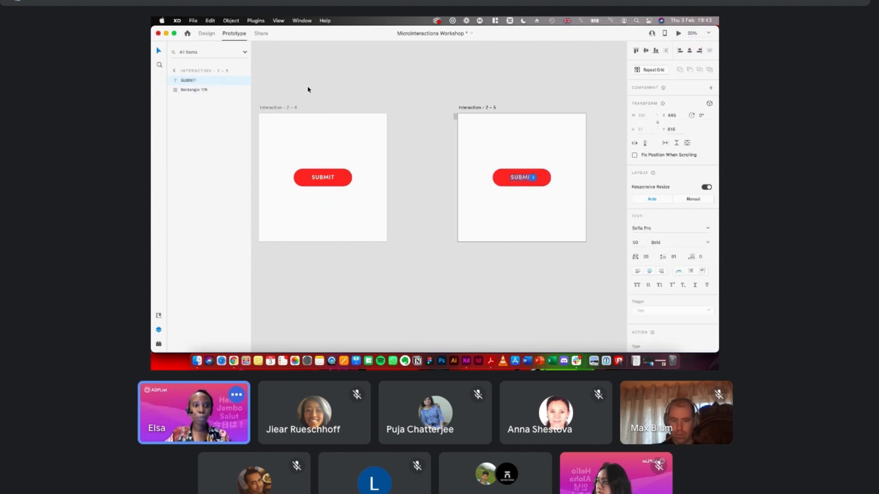
click(276, 108)
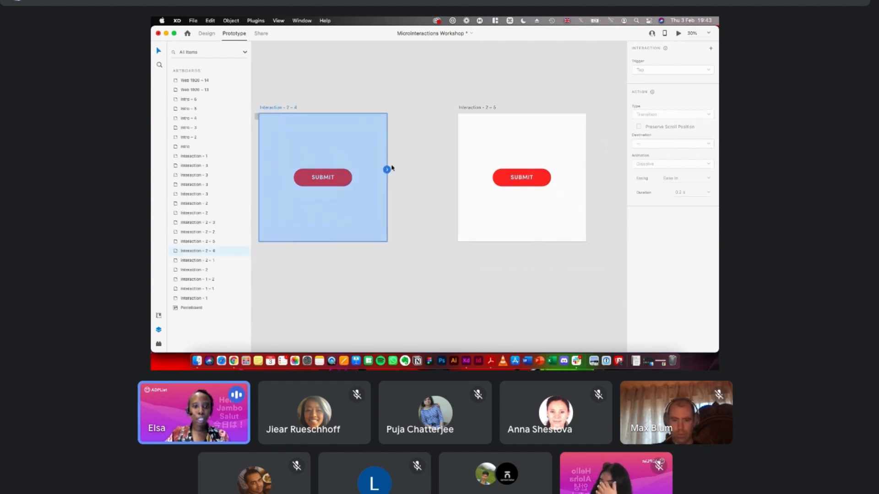
drag(387, 169, 483, 169)
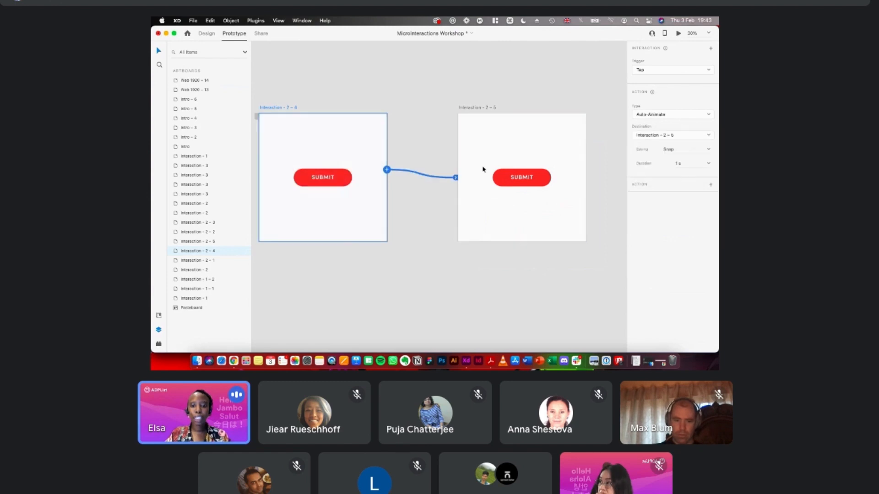
- Return to designing and move the SUBMIT label on the copied artboard straight down past its lower edge, to a Y of about 1150
click(207, 33)
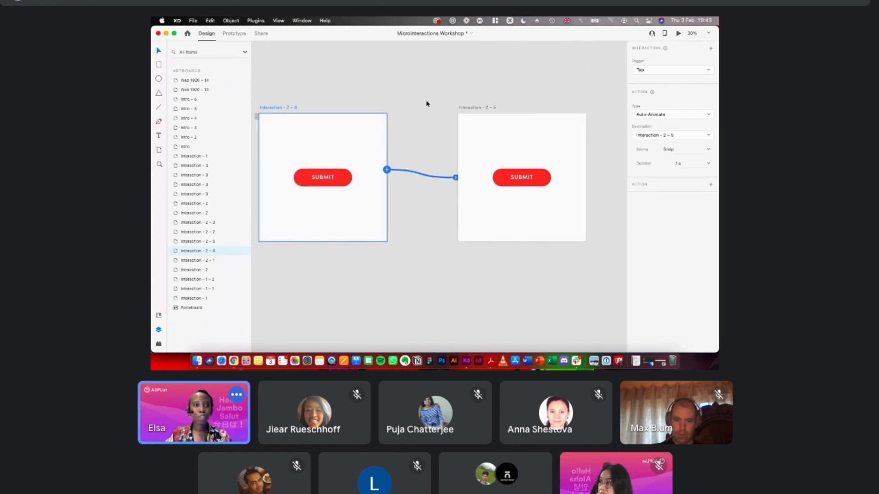
click(531, 178)
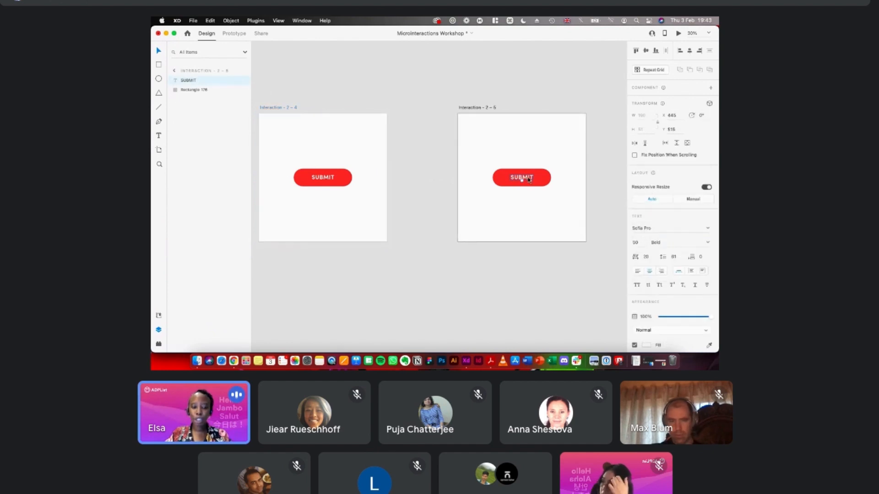
drag(528, 179, 531, 252)
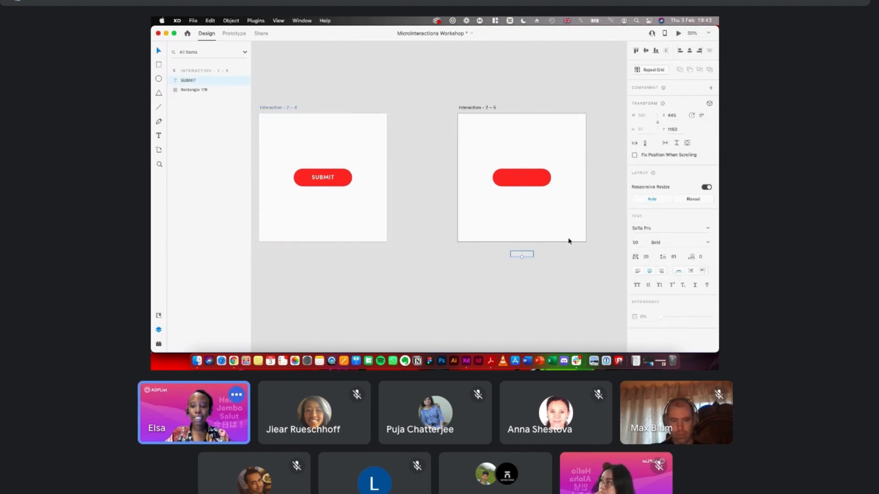
click(568, 241)
- Duplicate the red button rectangle in place on the Interaction – 2 – 5 artboard
click(510, 183)
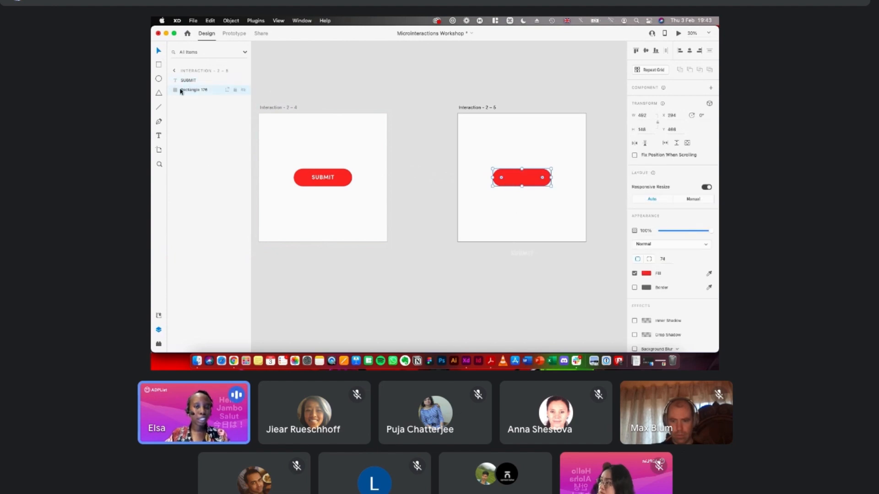
click(310, 182)
scroll(325, 186, left, 2)
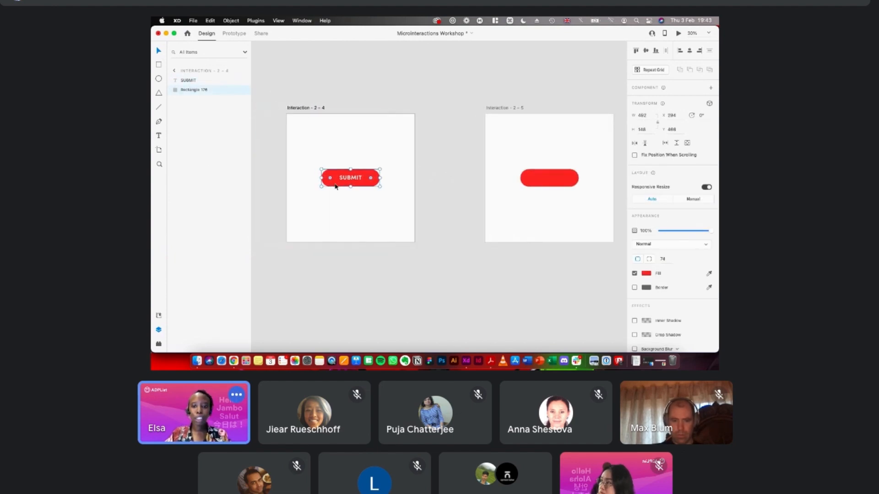
scroll(557, 177, right, 3)
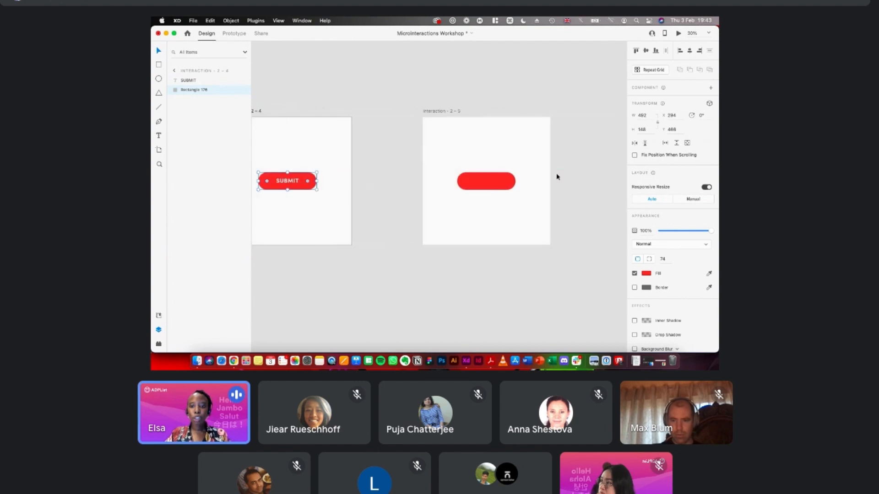
click(476, 186)
scroll(476, 186, up, 3)
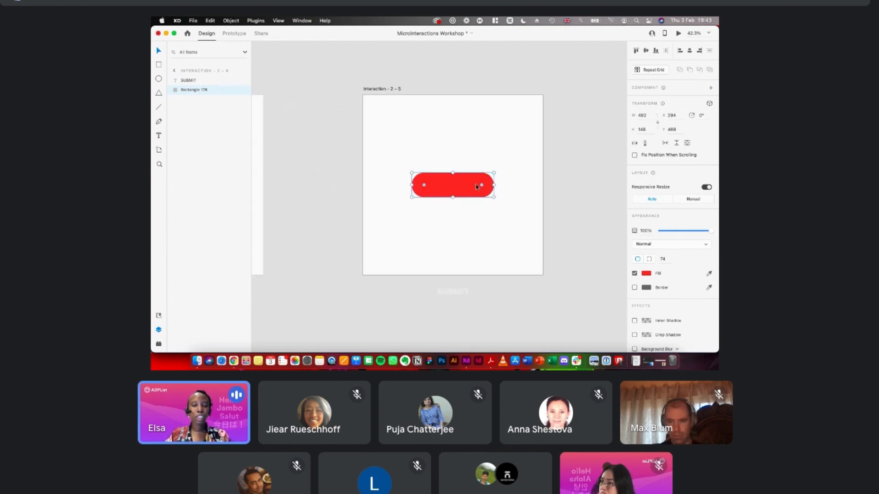
scroll(476, 186, up, 3)
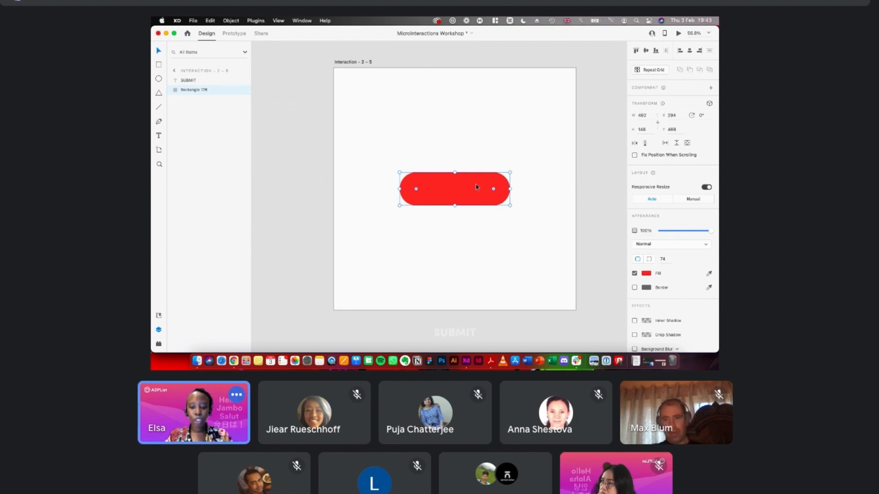
scroll(477, 189, up, 3)
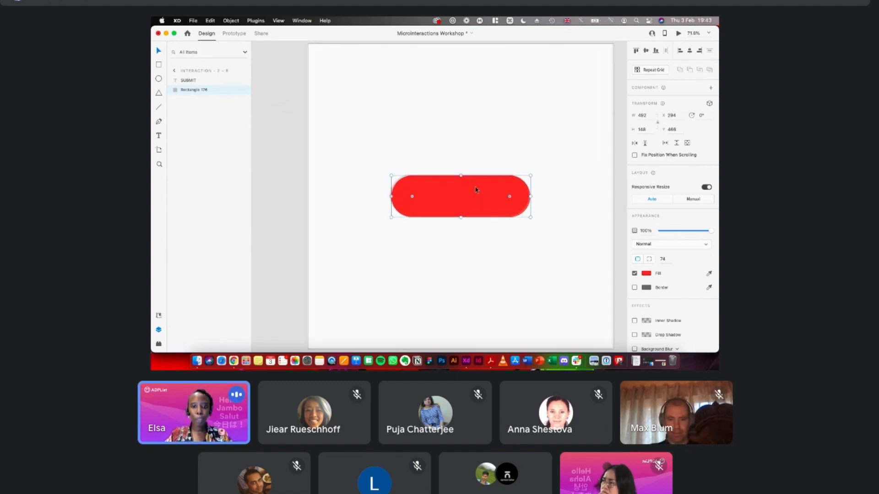
key(super+d)
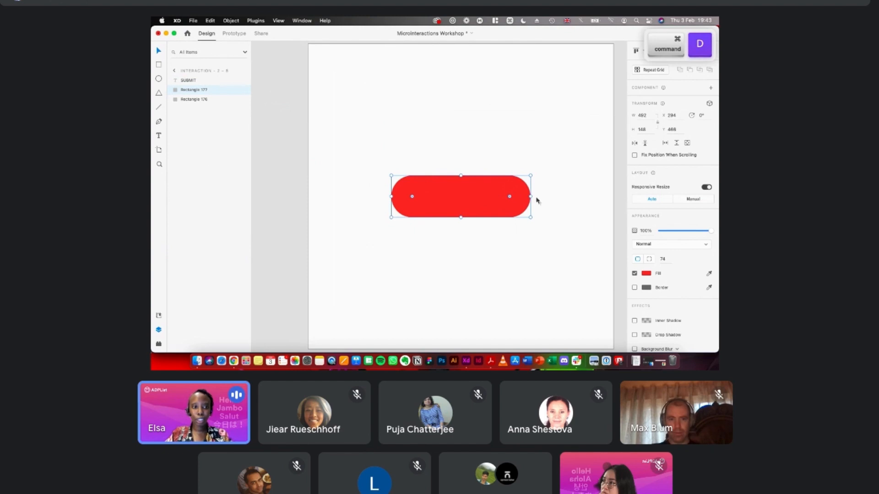
- Narrow the duplicated rectangle to a width of 148 so it matches its height
drag(531, 195, 488, 196)
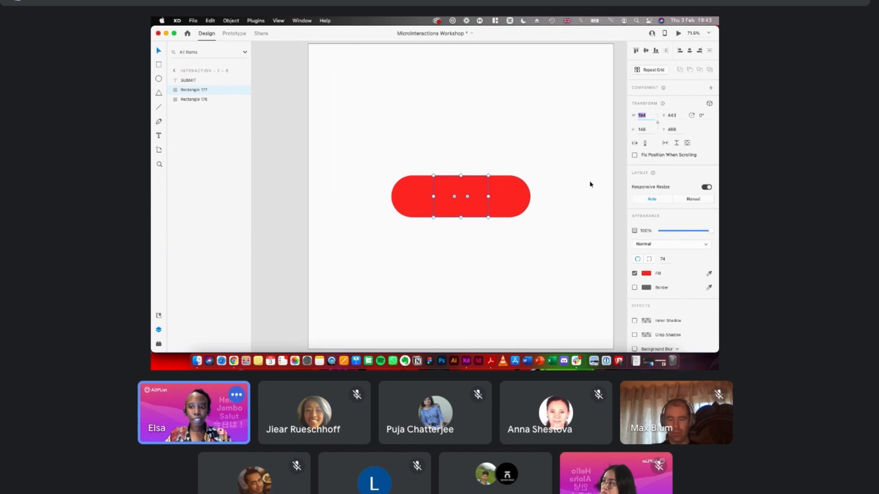
text(148)
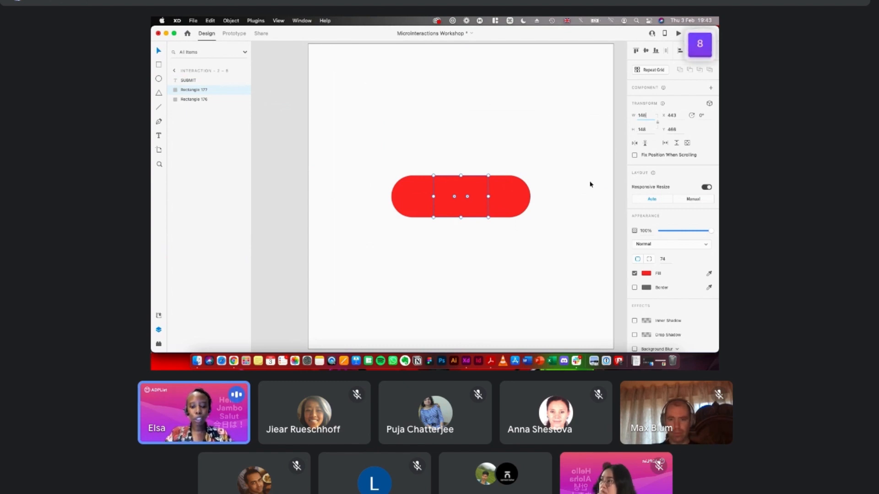
key(Return)
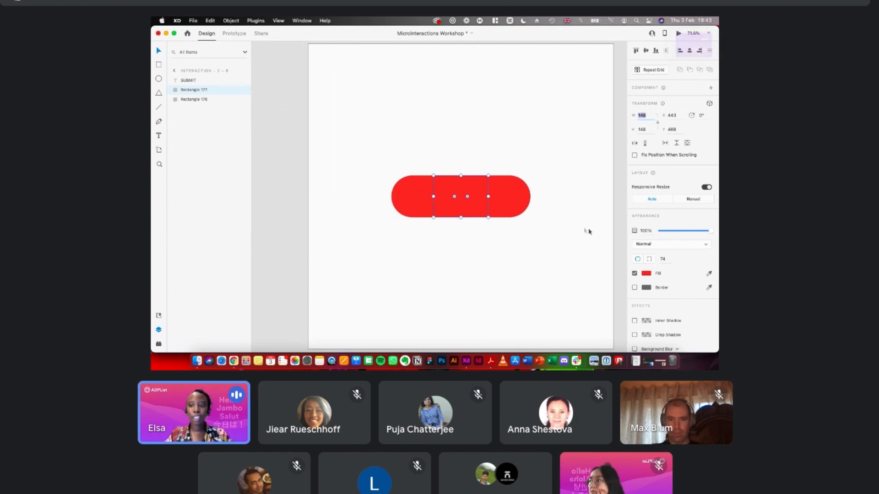
- Replace the duplicate's fill with a border of size 10, and centre the shape horizontally on the artboard
click(634, 288)
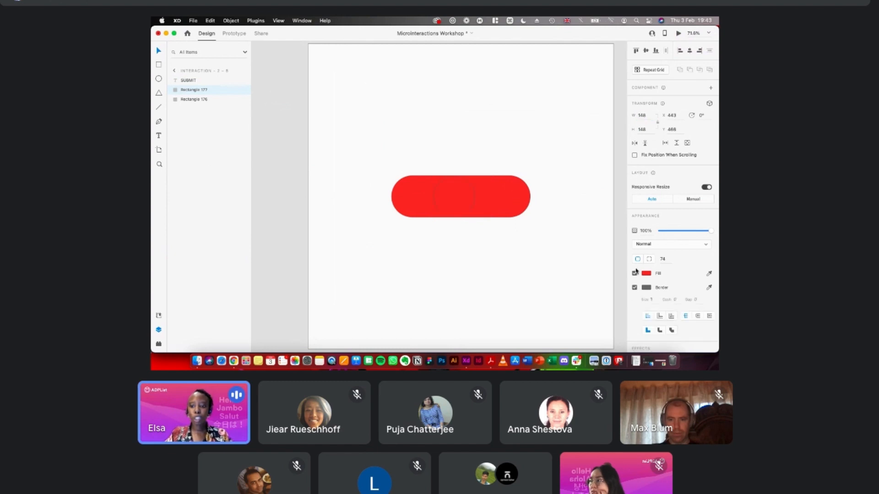
click(691, 51)
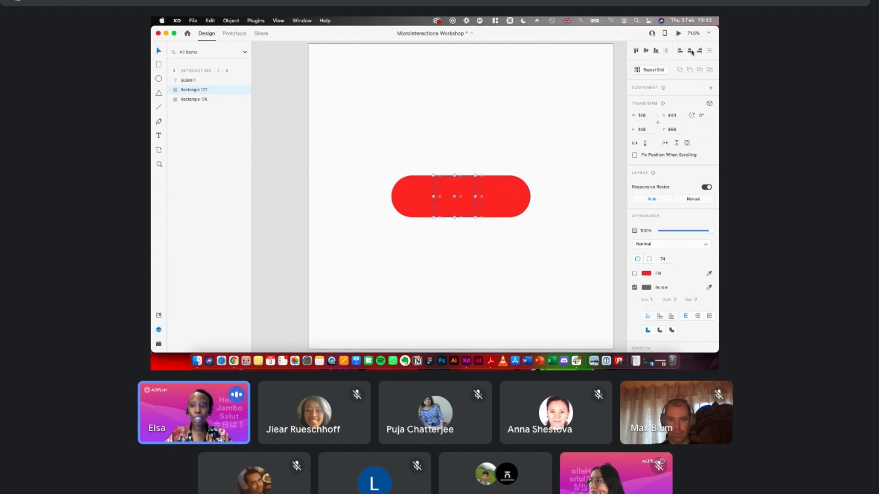
scroll(534, 151, right, 1)
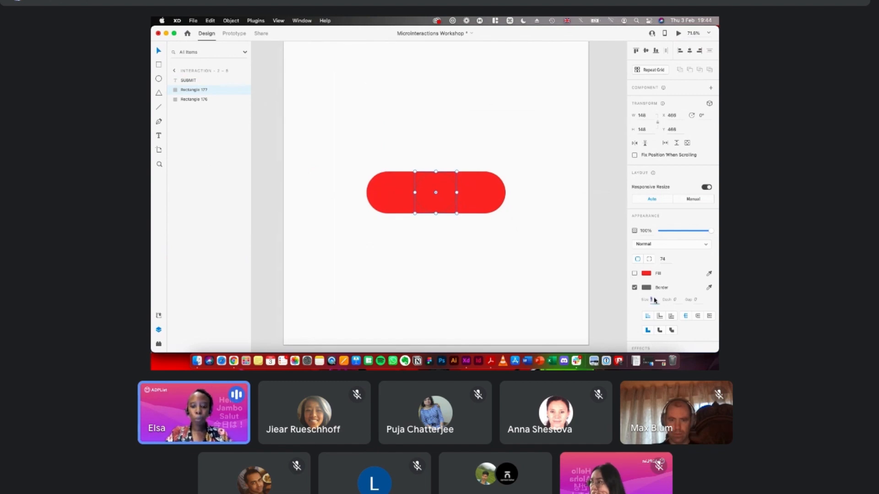
text(10)
key(Return)
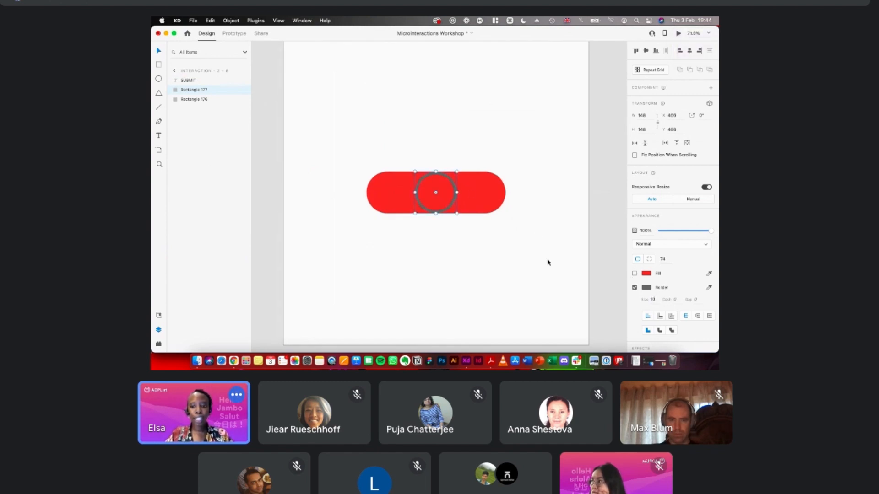
- Set the ring's border colour to the same red as the button
click(472, 193)
scroll(472, 191, left, 1)
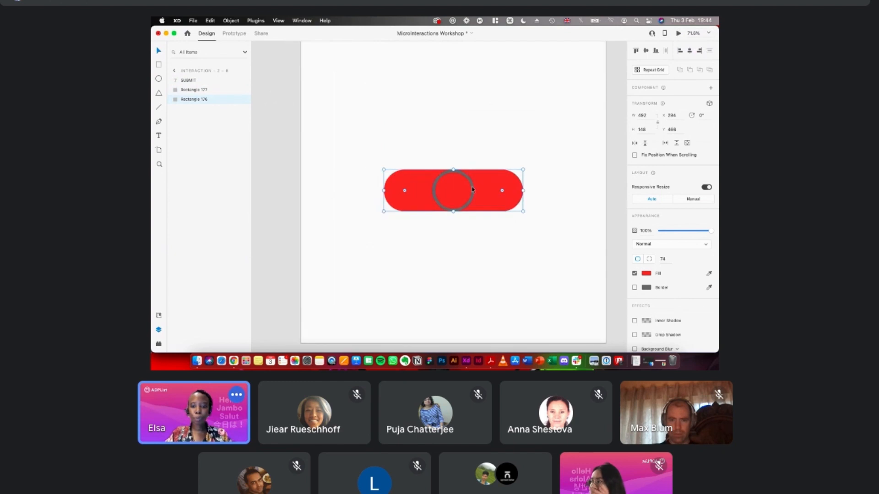
click(473, 190)
scroll(473, 189, up, 3)
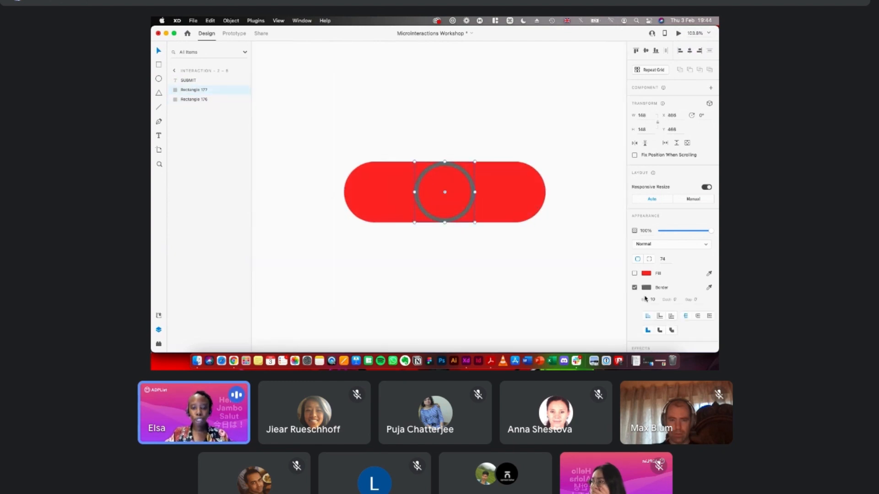
click(645, 287)
click(583, 329)
- Shrink the wide red button rectangle to about 2 by 1, hidden behind the top of the ring's border
click(504, 195)
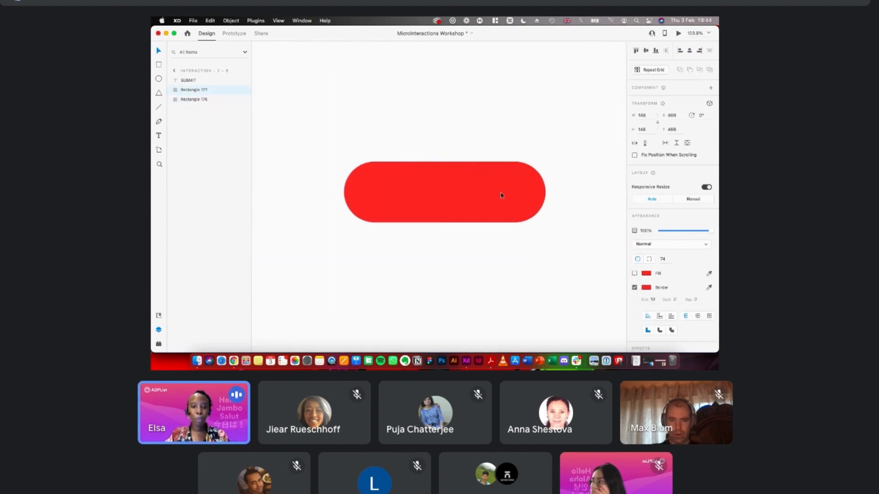
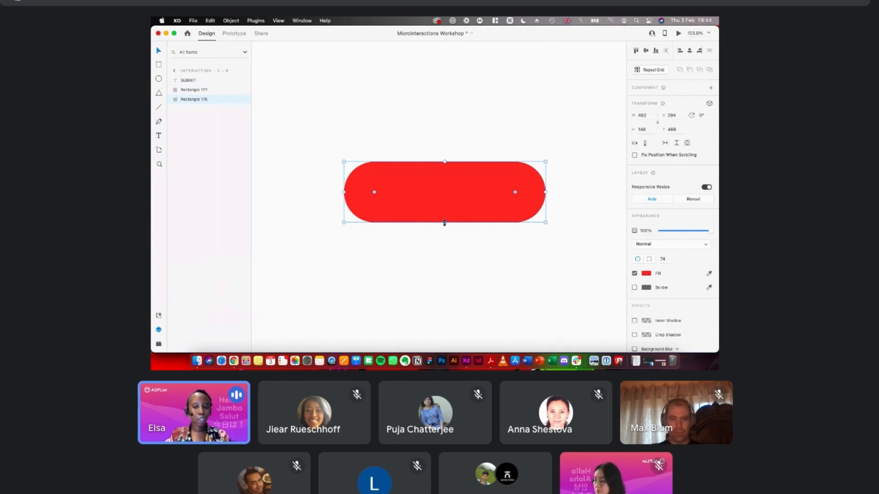
drag(445, 222, 446, 163)
scroll(445, 163, up, 5)
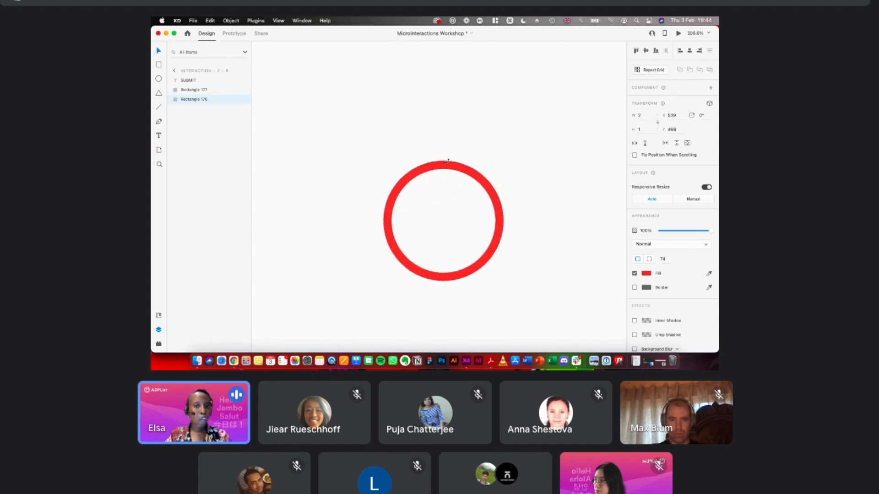
scroll(442, 164, down, 5)
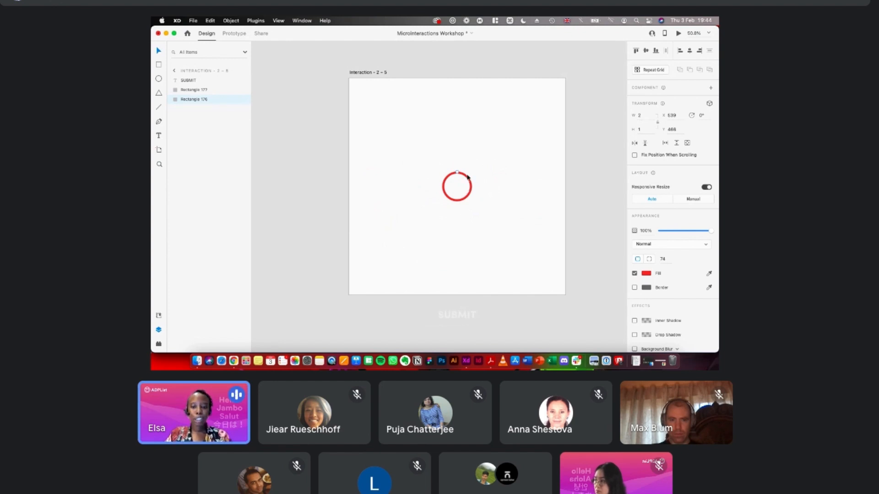
- Try border dash lengths of 10 and 450 on the red ring
scroll(468, 177, up, 3)
click(469, 149)
scroll(468, 150, up, 1)
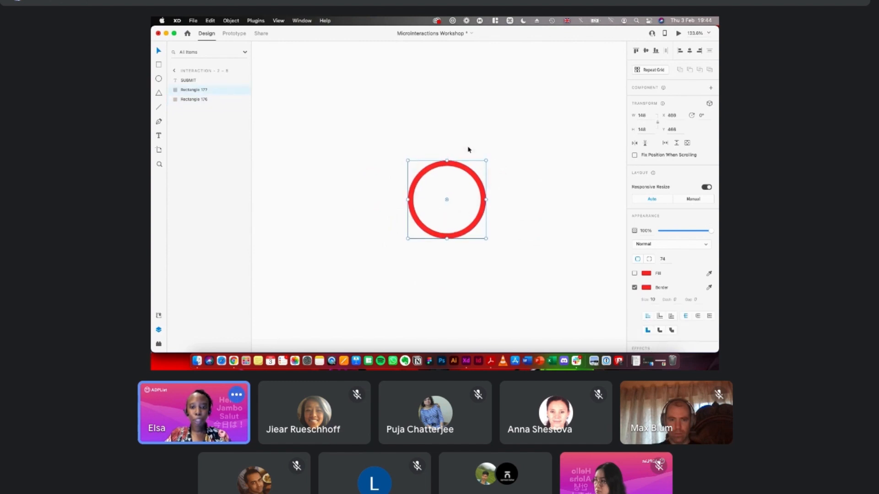
scroll(520, 243, down, 2)
scroll(520, 243, right, 1)
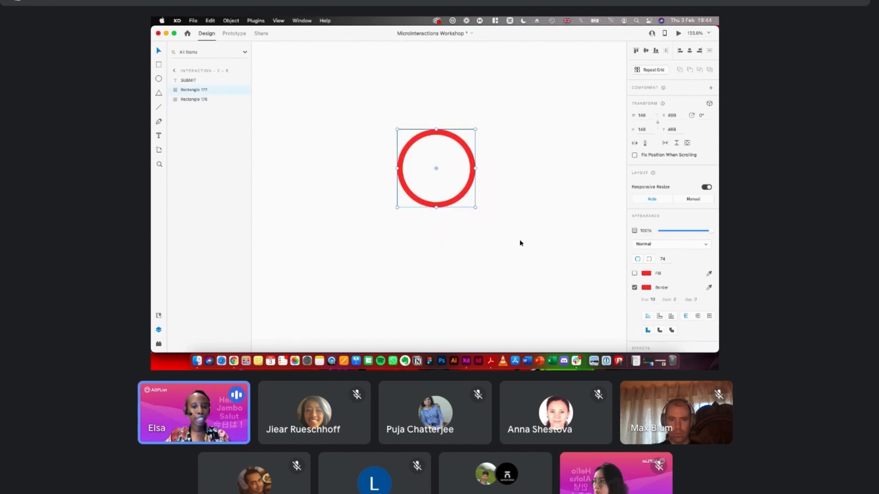
scroll(520, 243, up, 1)
scroll(520, 243, left, 1)
scroll(520, 243, down, 5)
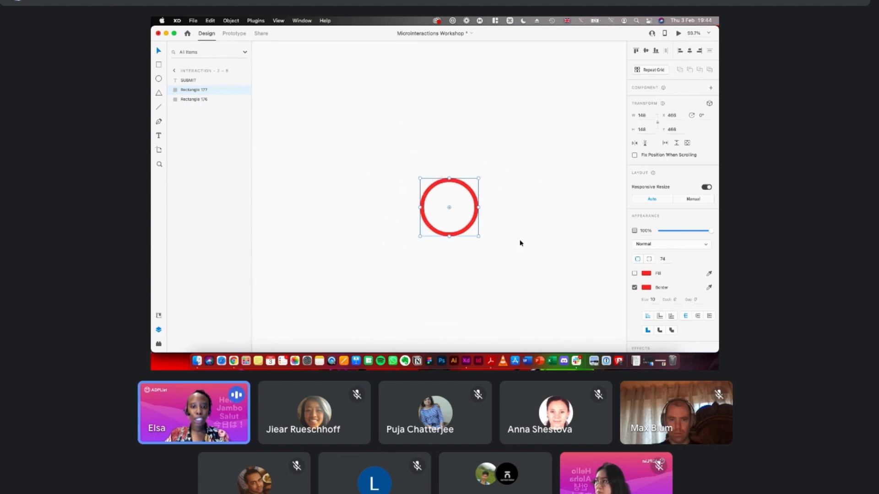
scroll(520, 244, up, 3)
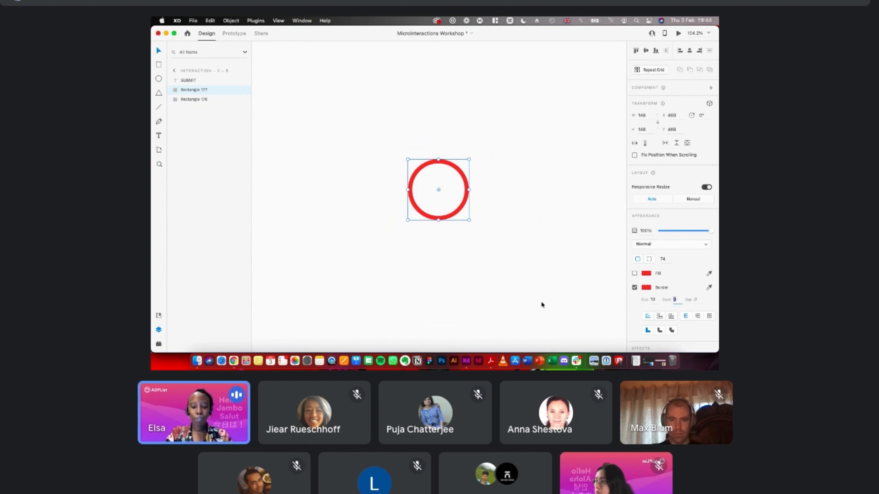
text(§)
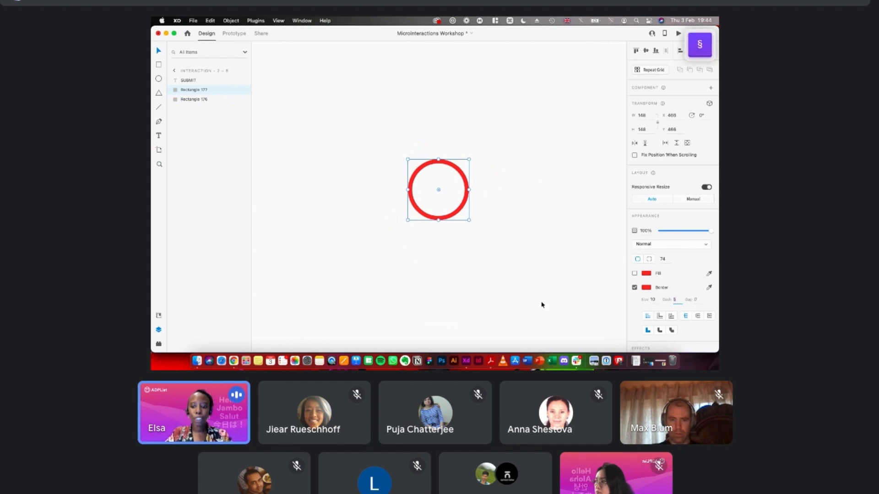
key(BackSpace)
text(10)
key(Return)
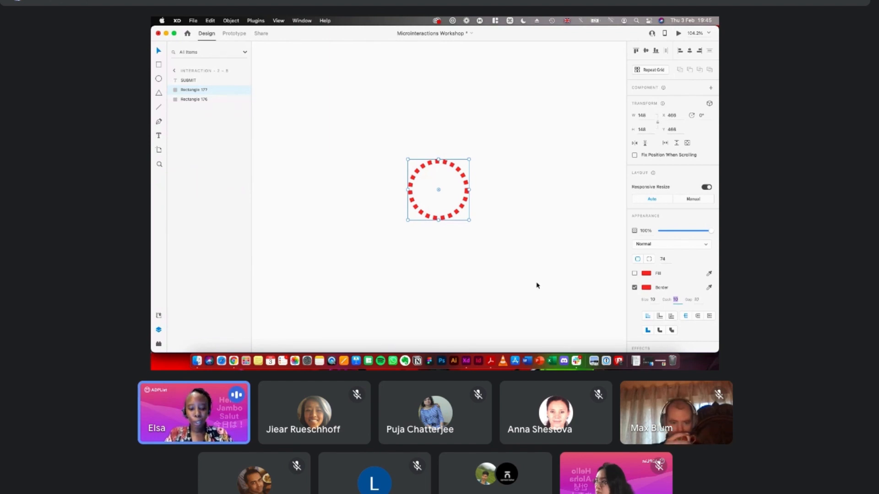
text(450)
key(Return)
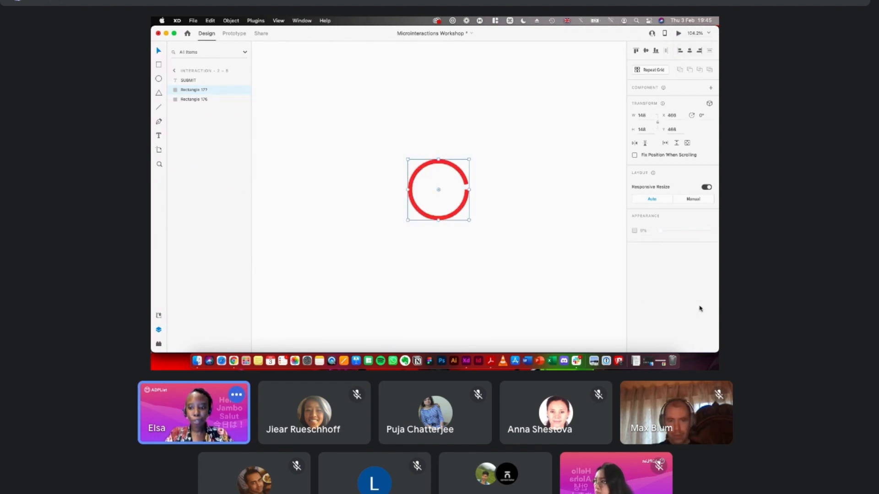
click(540, 224)
click(448, 165)
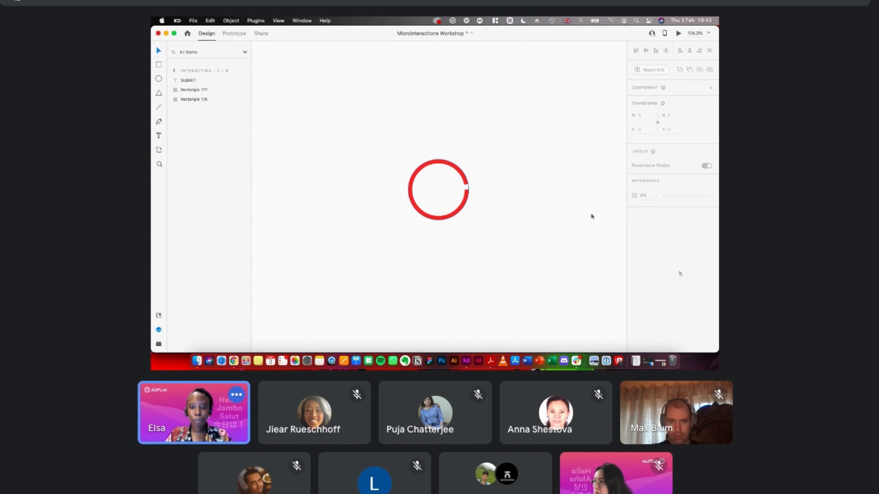
key(5)
key(0)
key(0)
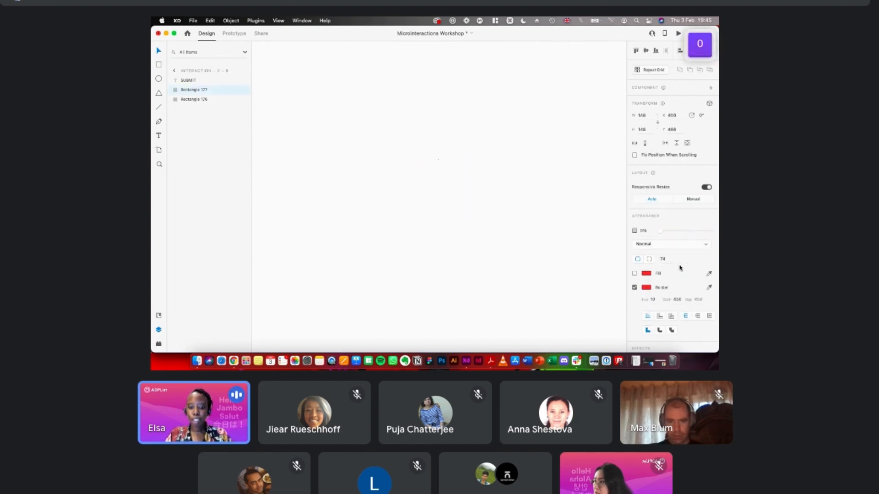
key(super+z)
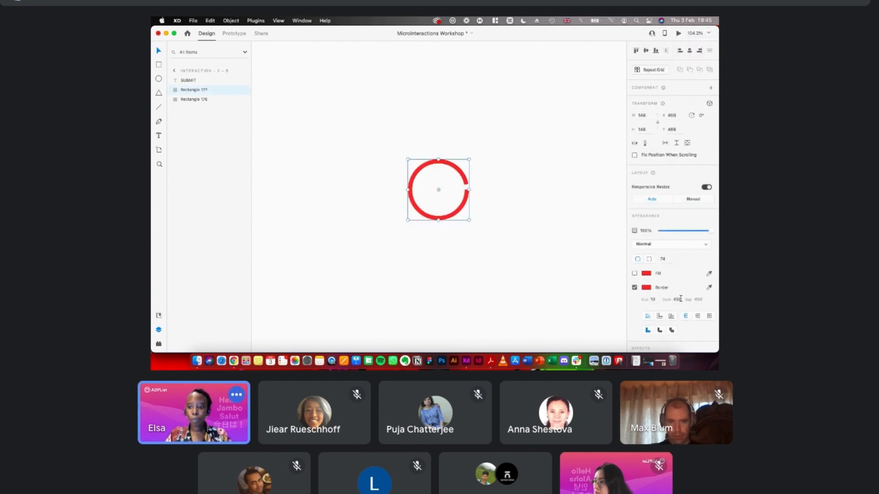
- Set the red ring's border dash to 500 and its gap to 1000
click(677, 300)
text(500)
key(Return)
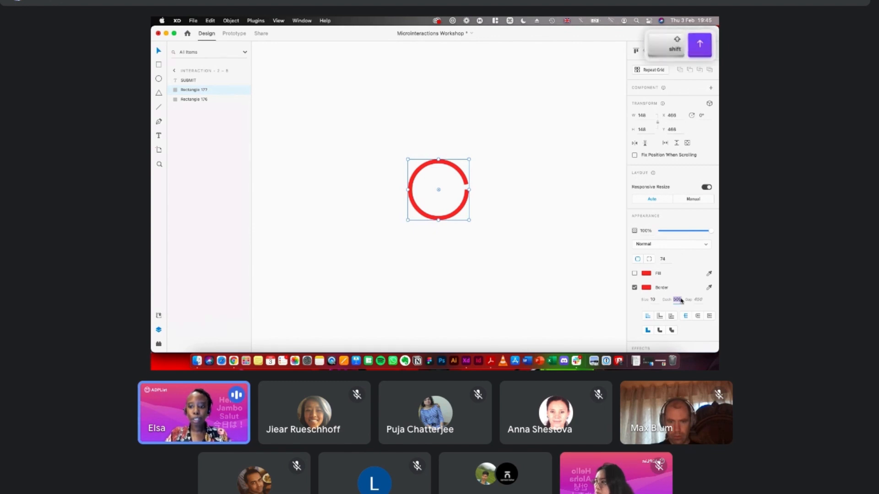
text(510)
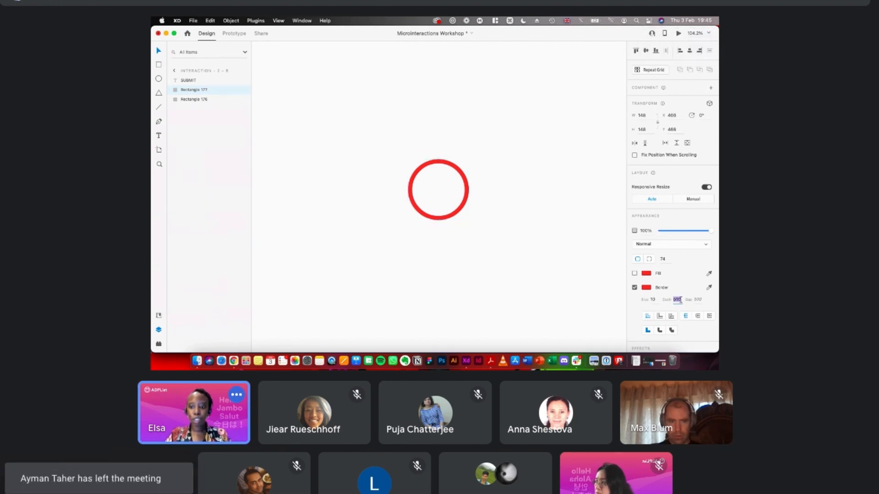
key(Return)
text(530)
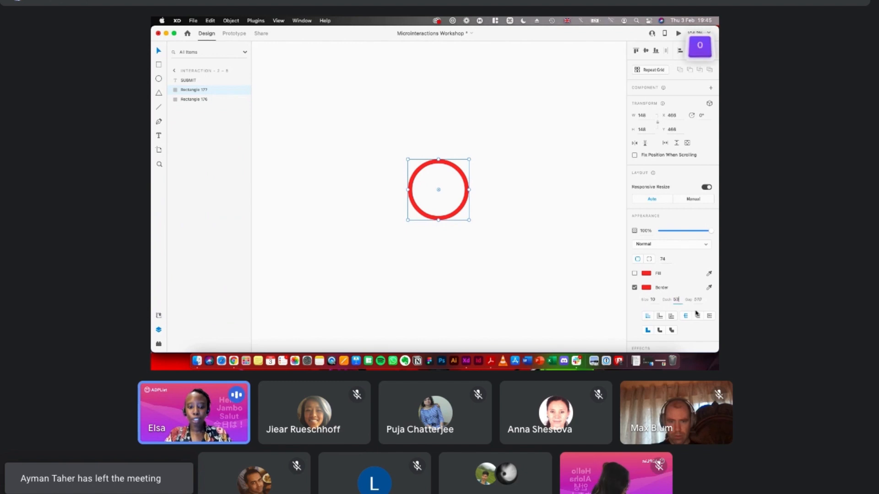
key(Return)
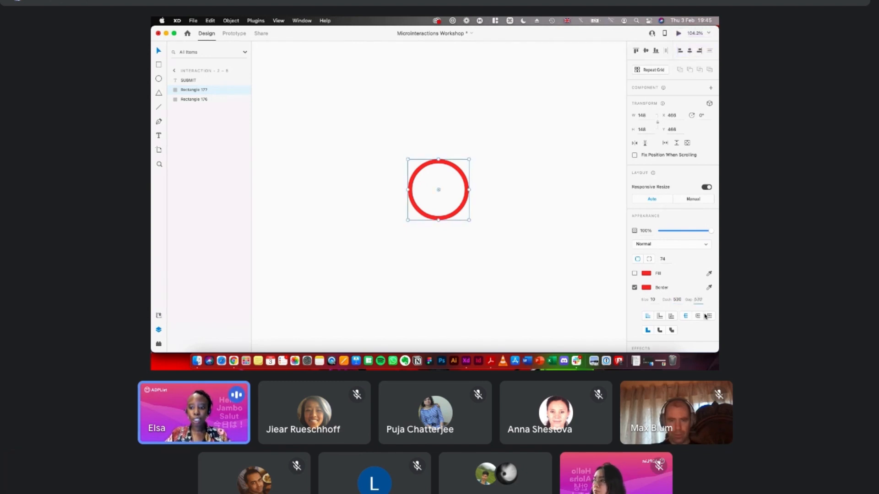
text(1000)
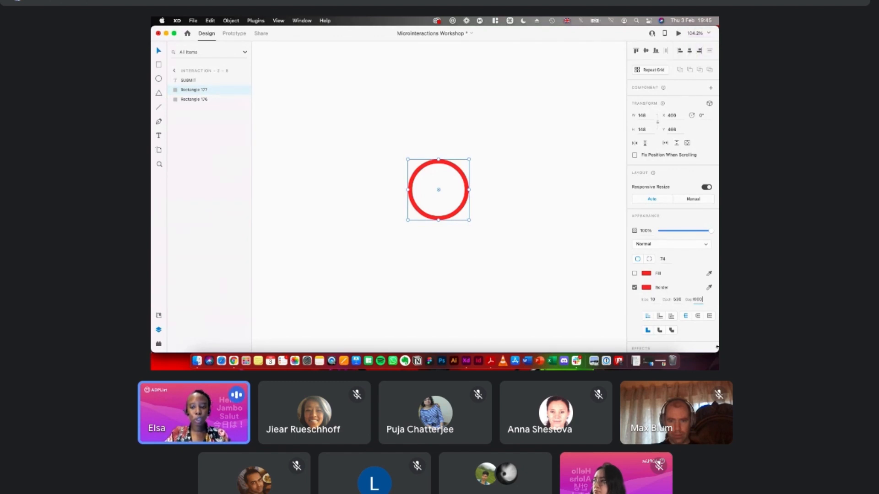
key(Return)
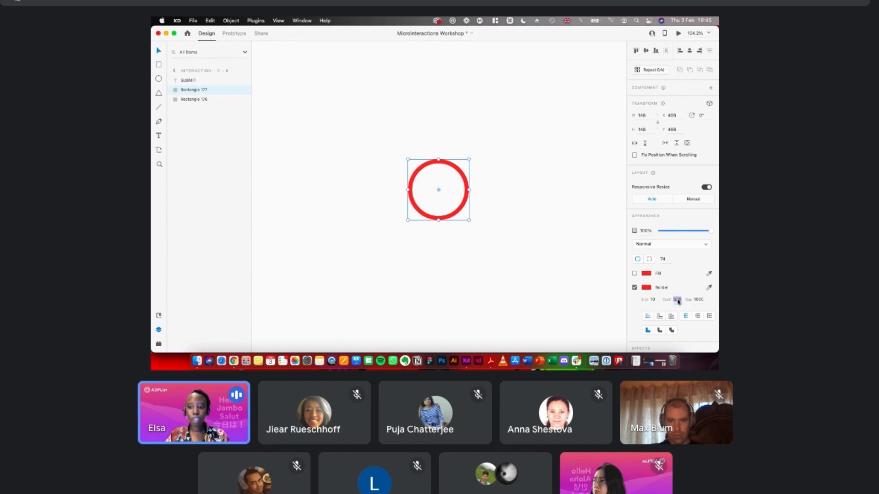
- Reduce the ring's border dash to 430 in increments of 10
key(shift+Down)
key(shift+Down)
key(shift+Down)
key(shift+Down)
key(shift+Down)
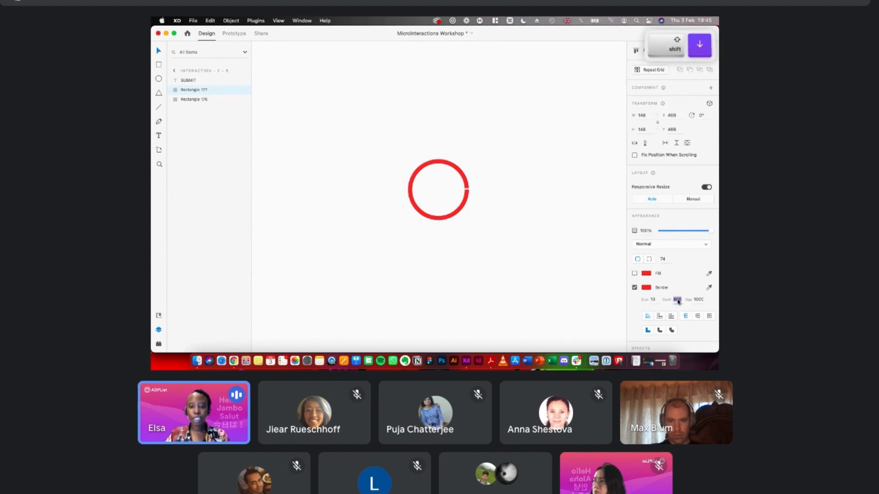
key(shift+Down)
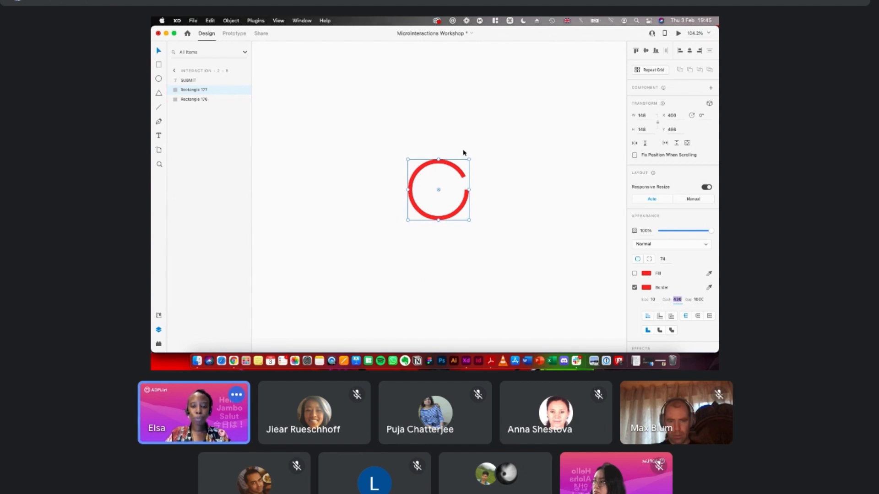
- Rotate the ring to -90°, and set its border dash to 500 with round caps
drag(464, 152, 399, 150)
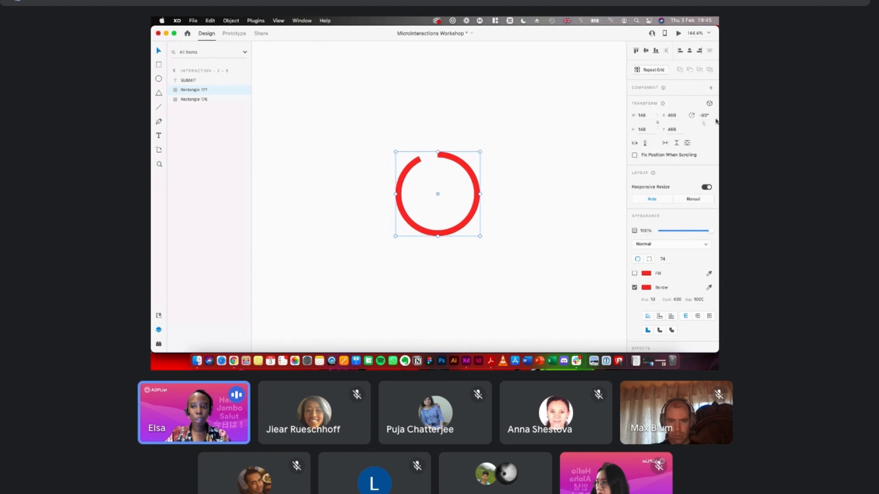
scroll(442, 140, down, 5)
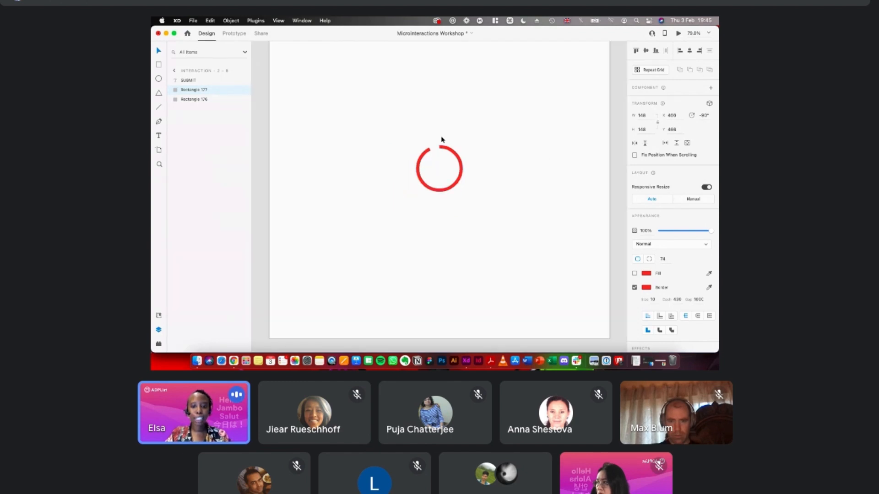
text(530)
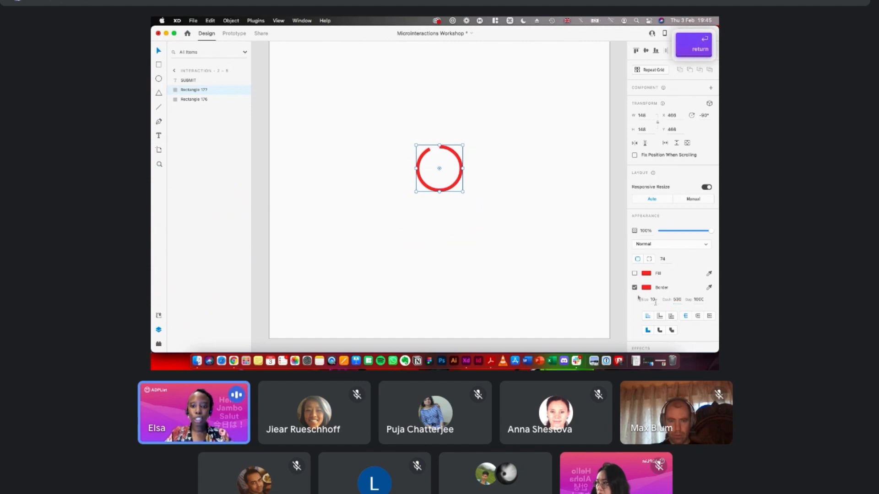
key(Return)
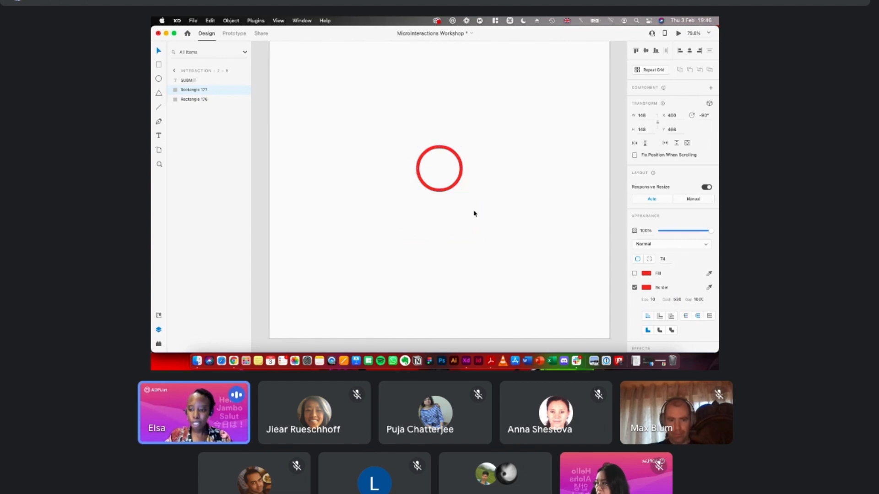
- Duplicate the Interaction – 2 – 5 artboard, placing the copy beside the original in the same row
scroll(474, 212, up, 2)
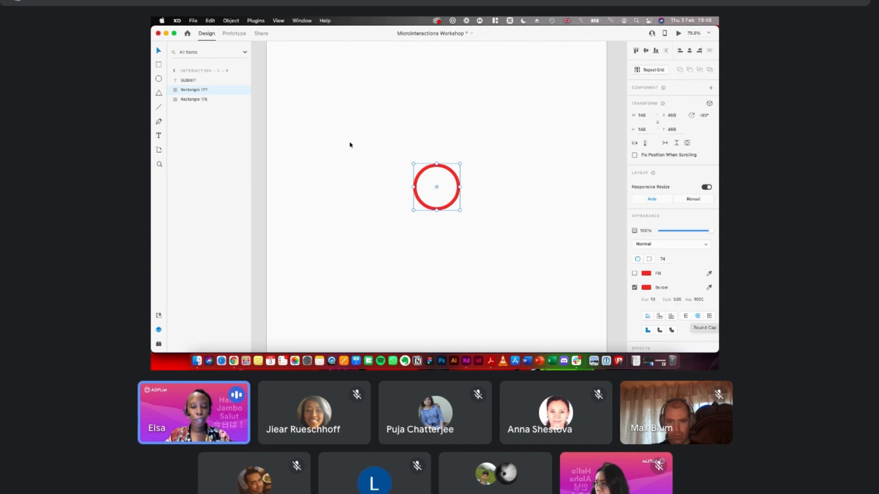
scroll(412, 157, up, 2)
scroll(412, 158, left, 2)
scroll(412, 157, down, 5)
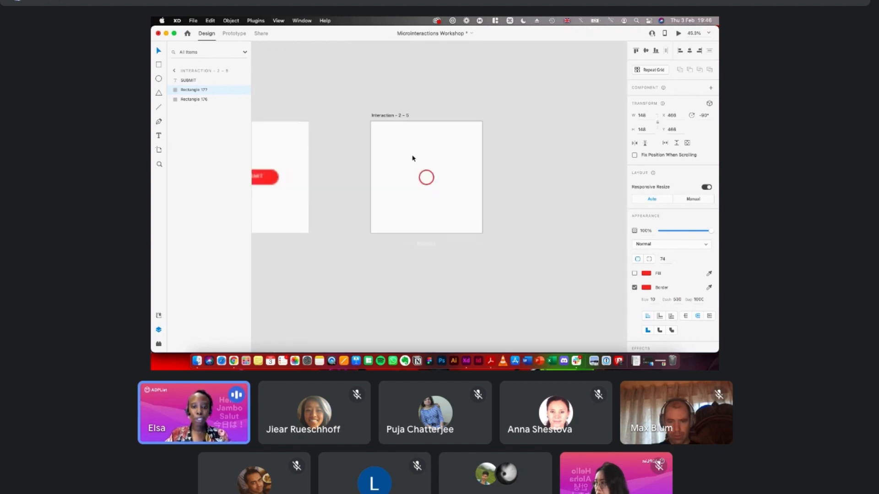
scroll(415, 128, up, 2)
scroll(415, 129, left, 1)
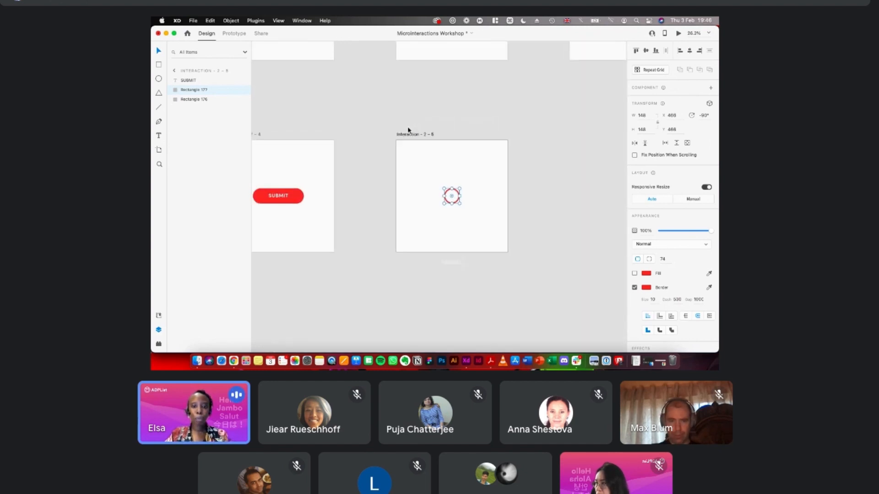
scroll(408, 131, right, 5)
drag(310, 139, 484, 144)
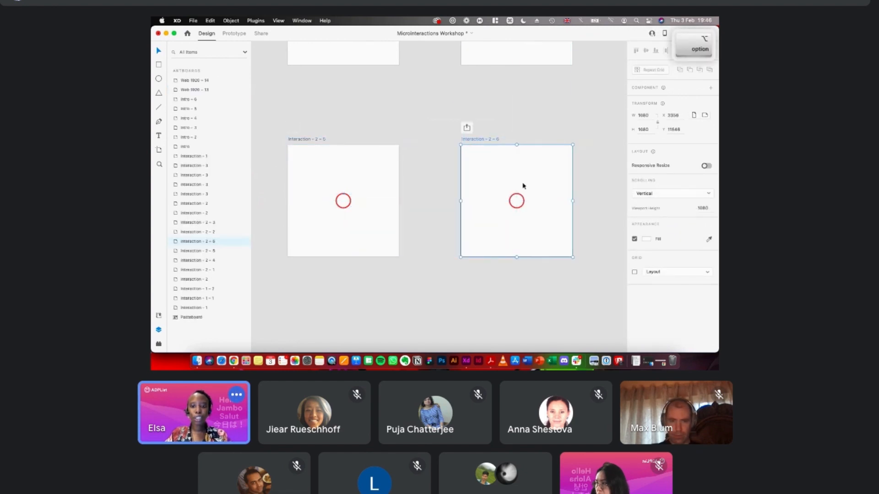
- Set the border dash of the ring on the Interaction – 2 – 5 artboard to 0
scroll(521, 186, left, 6)
scroll(522, 187, down, 1)
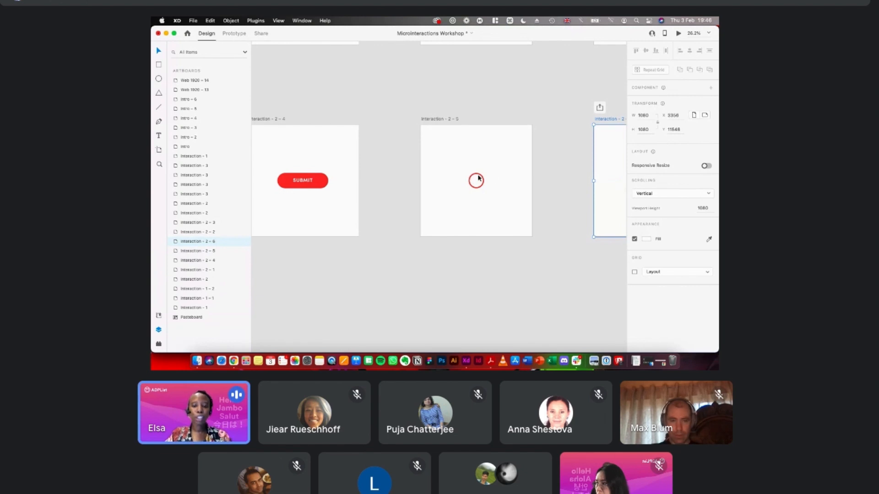
scroll(479, 178, up, 3)
click(478, 178)
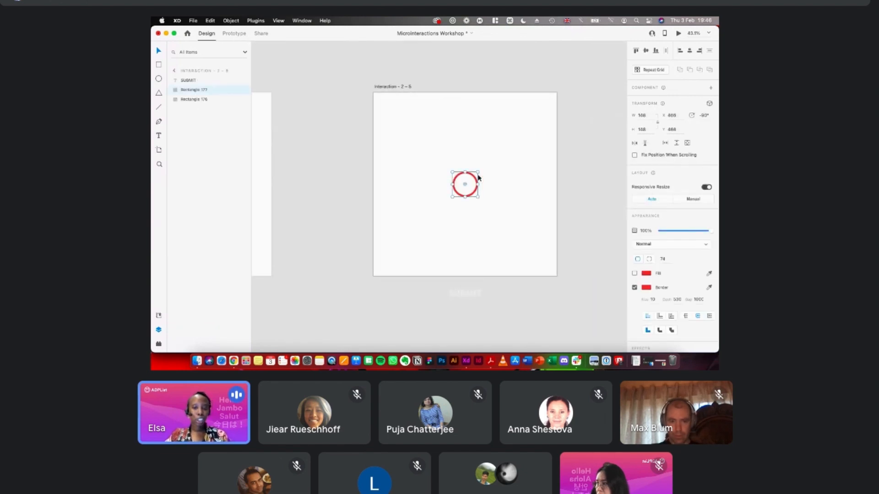
scroll(478, 178, up, 3)
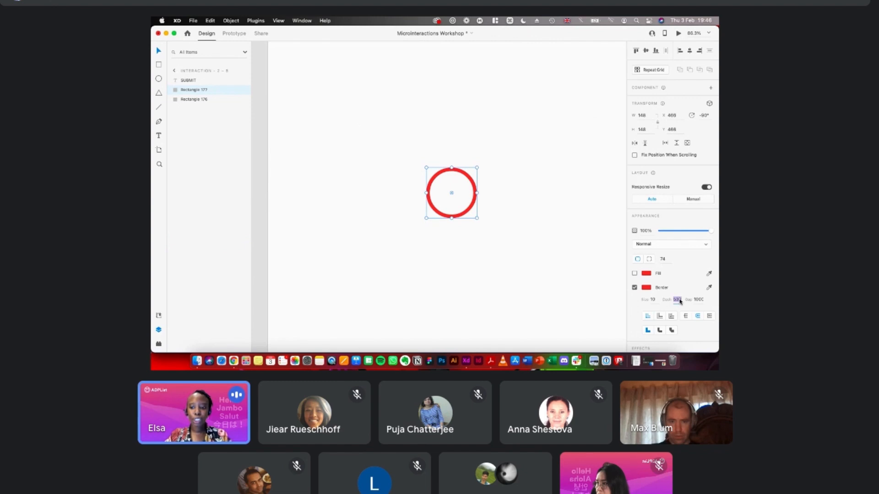
text(0)
key(Return)
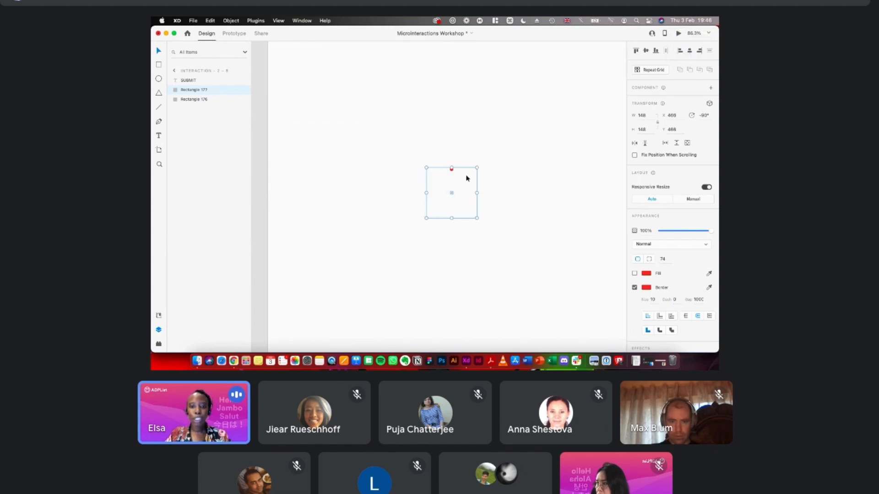
- Try lengthening the ring's border dash in increments of 10 to preview the drawing effect, and undo the change
scroll(464, 175, up, 3)
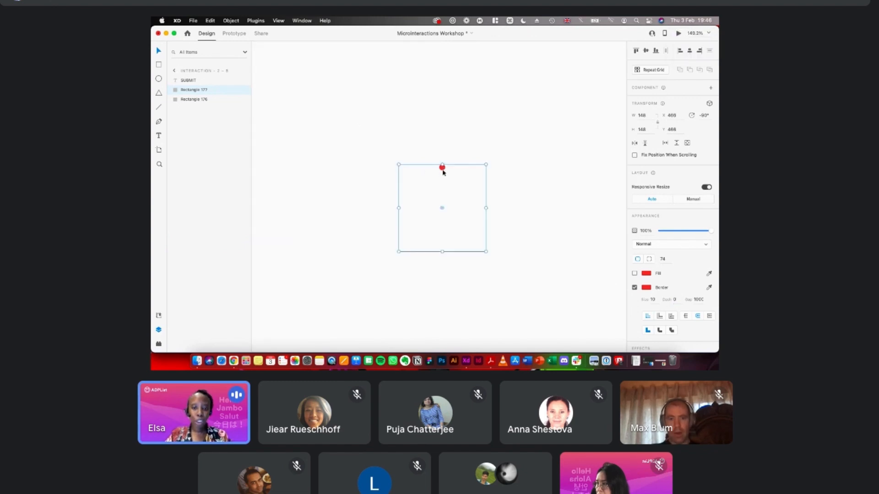
click(676, 300)
key(shift+Up)
key(shift+Up)
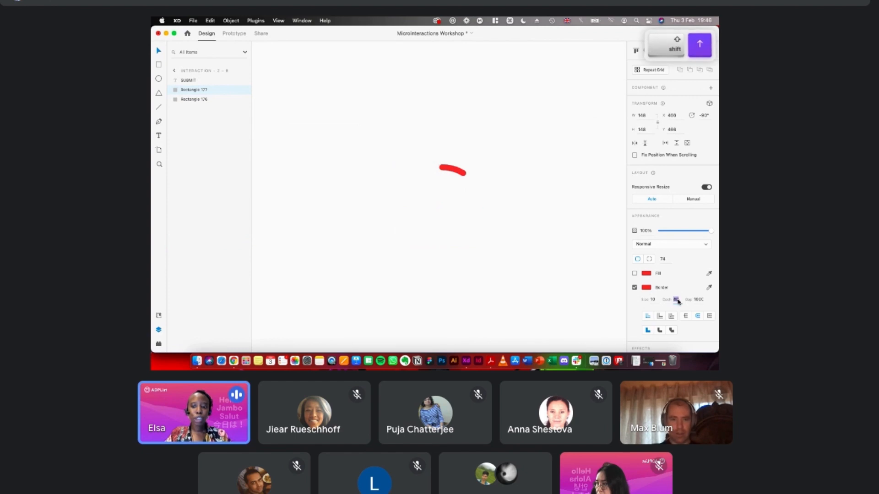
key(shift+Up)
key(shift+Up)
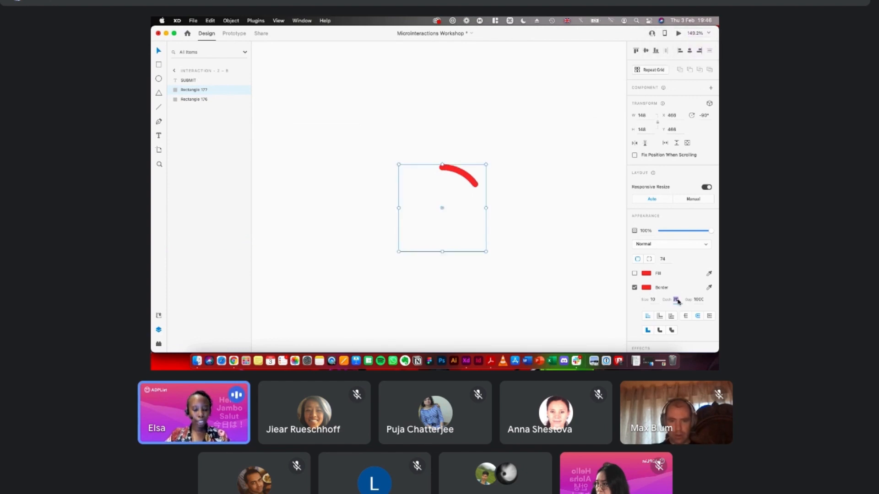
key(Escape)
key(super+z)
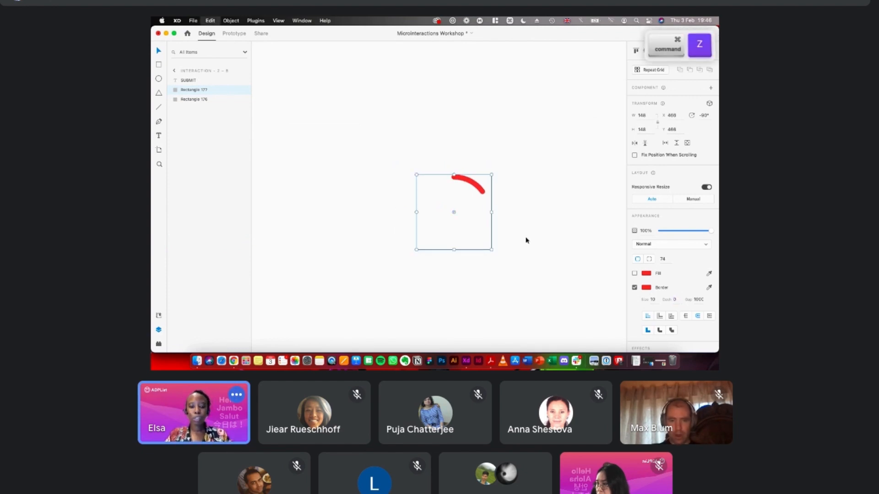
- Copy the zero-dash ring from Interaction – 2 – 5 and paste it onto the Interaction – 2 – 4 artboard
scroll(526, 240, down, 5)
scroll(526, 240, right, 4)
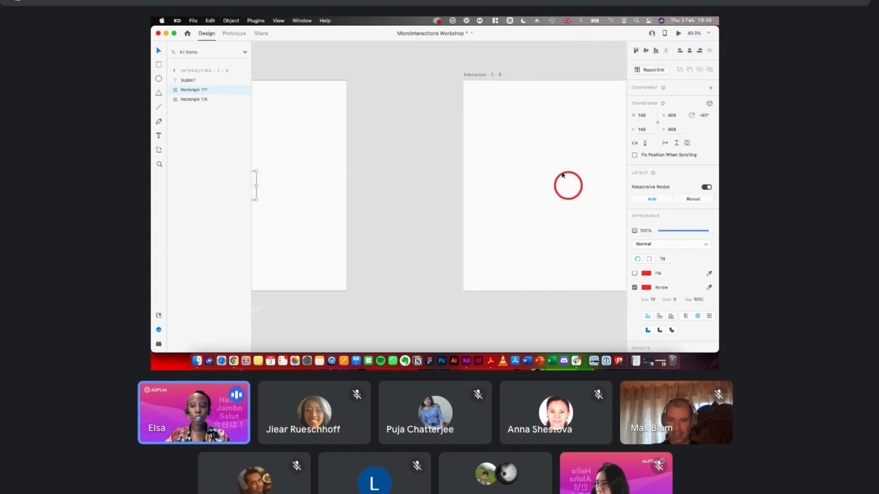
scroll(563, 173, right, 3)
scroll(564, 173, up, 1)
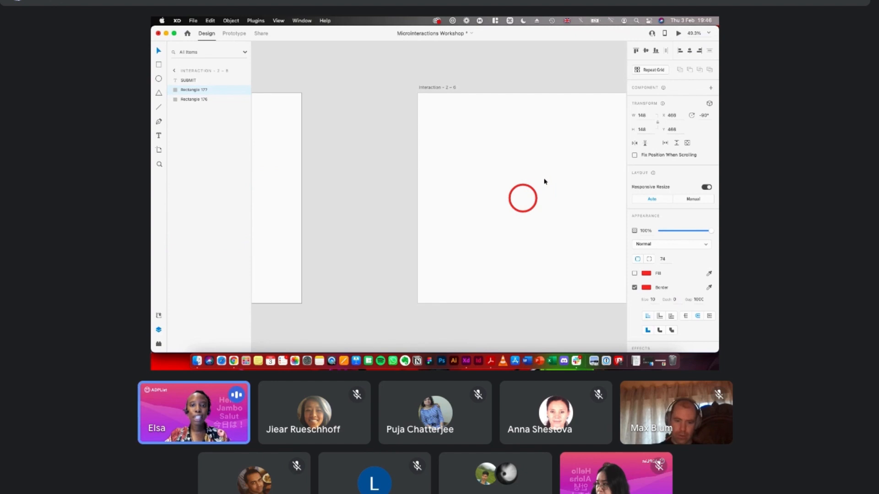
scroll(545, 181, down, 5)
scroll(421, 160, left, 3)
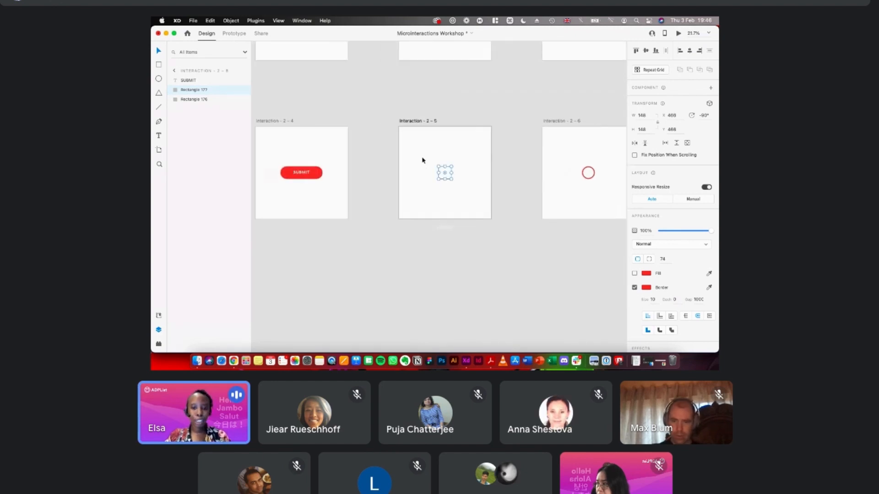
scroll(467, 159, up, 4)
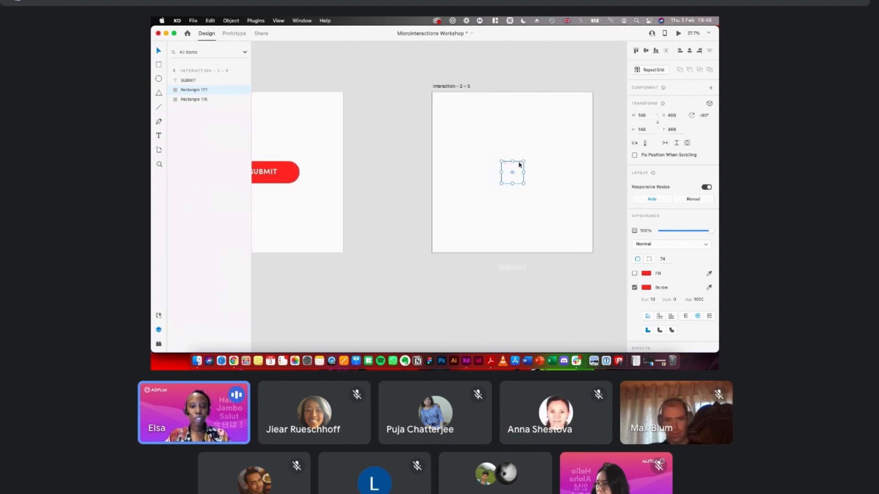
scroll(533, 166, up, 2)
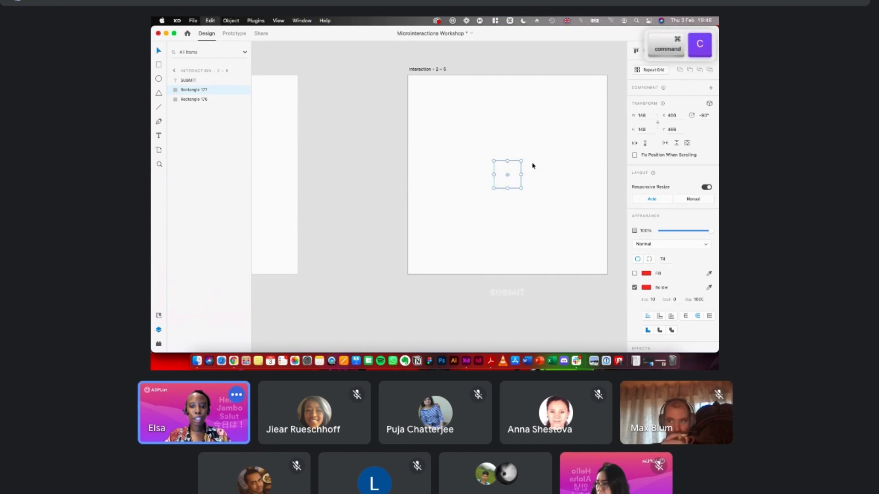
scroll(533, 166, left, 5)
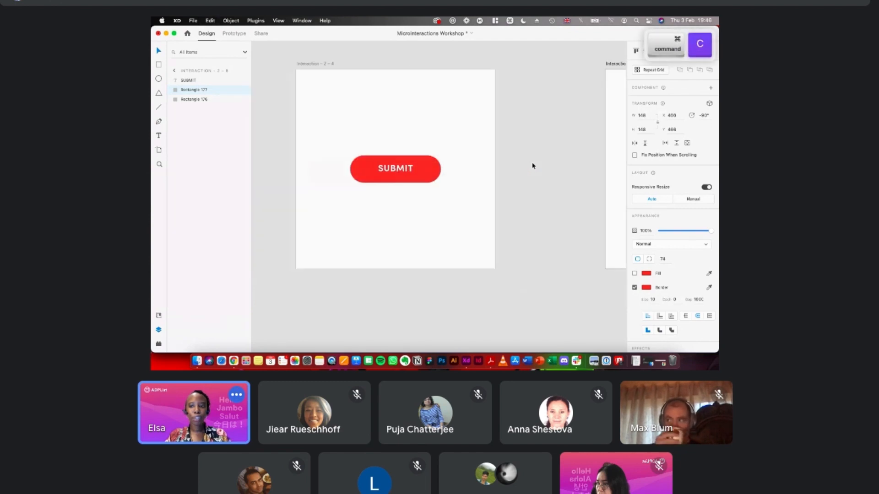
super+click(333, 81)
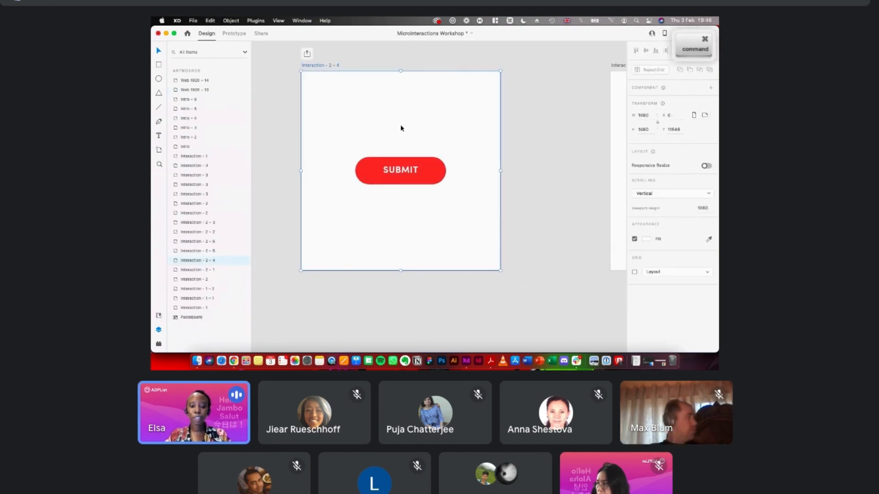
key(super+v)
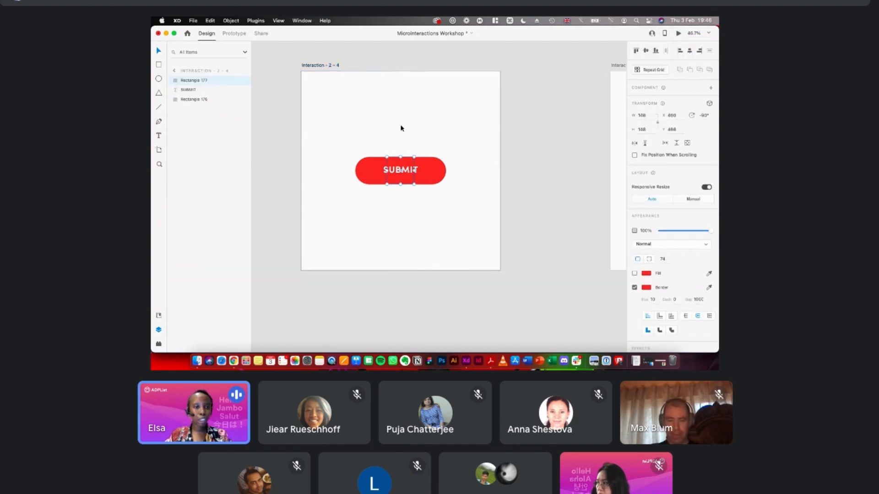
- Move the pasted ring in Interaction – 2 – 4 below the SUBMIT text and above the red button rectangle
scroll(423, 109, right, 6)
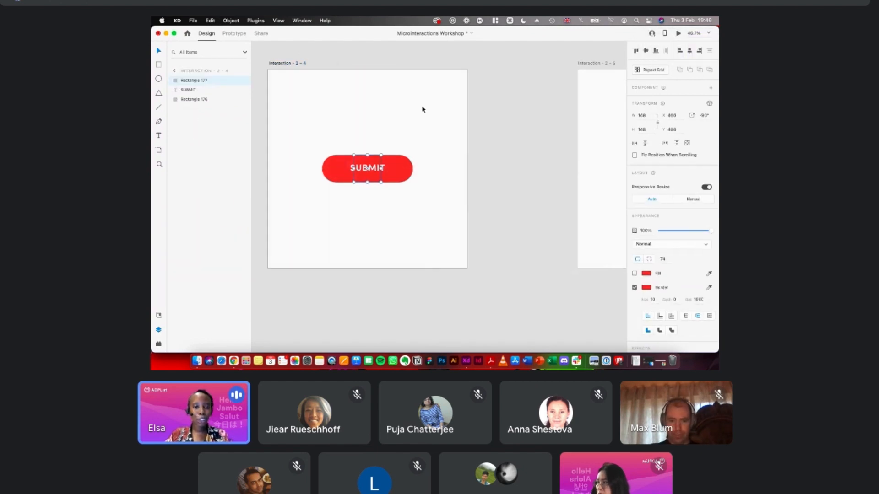
scroll(362, 123, left, 6)
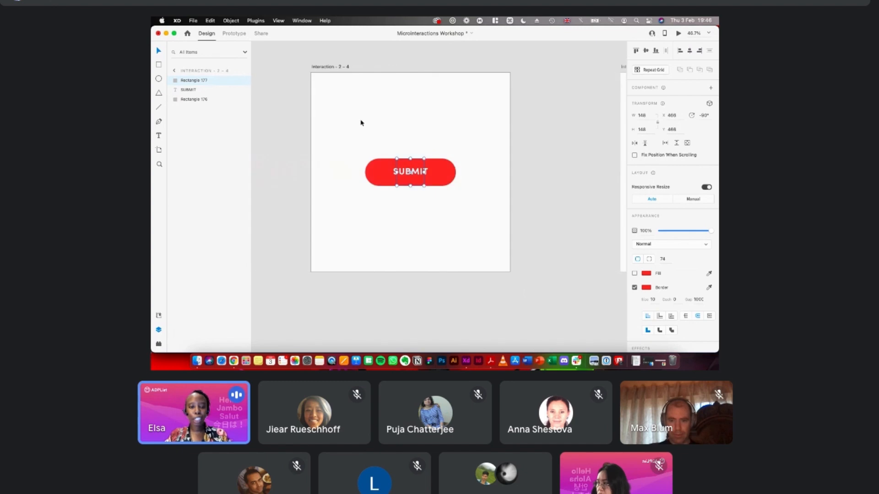
drag(197, 85, 193, 96)
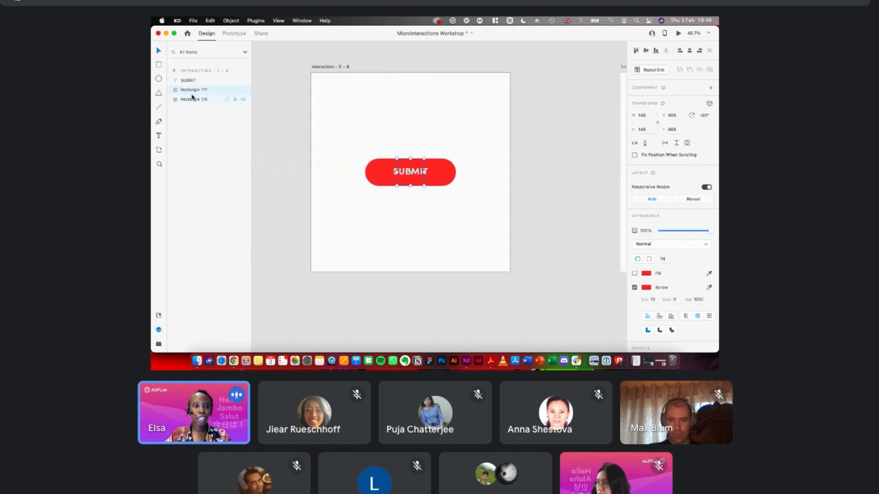
- Select the tiny red filled rectangle on the Interaction – 2 – 6 artboard and center it inside the ring
scroll(365, 100, right, 10)
scroll(365, 101, down, 3)
scroll(365, 101, right, 6)
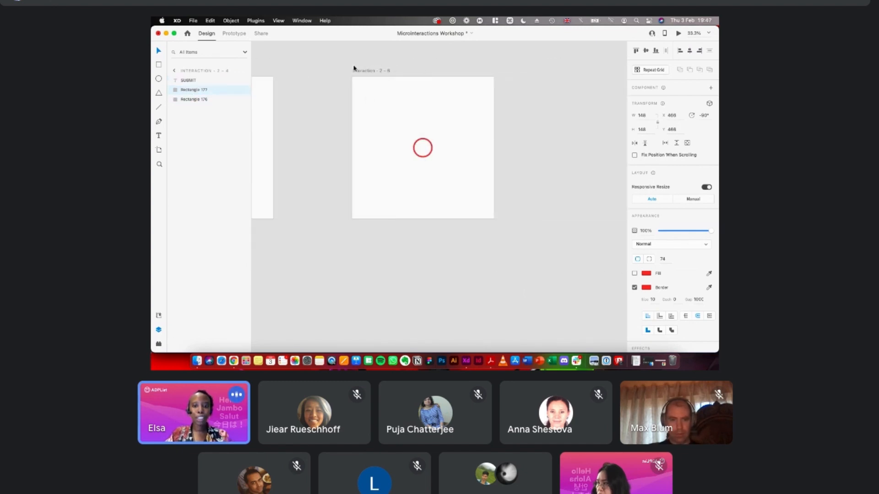
scroll(369, 75, up, 1)
scroll(369, 75, left, 1)
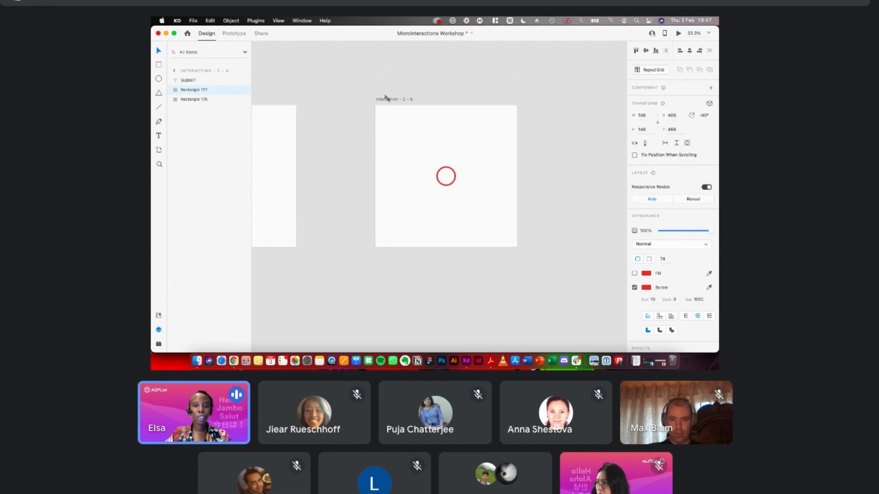
click(397, 101)
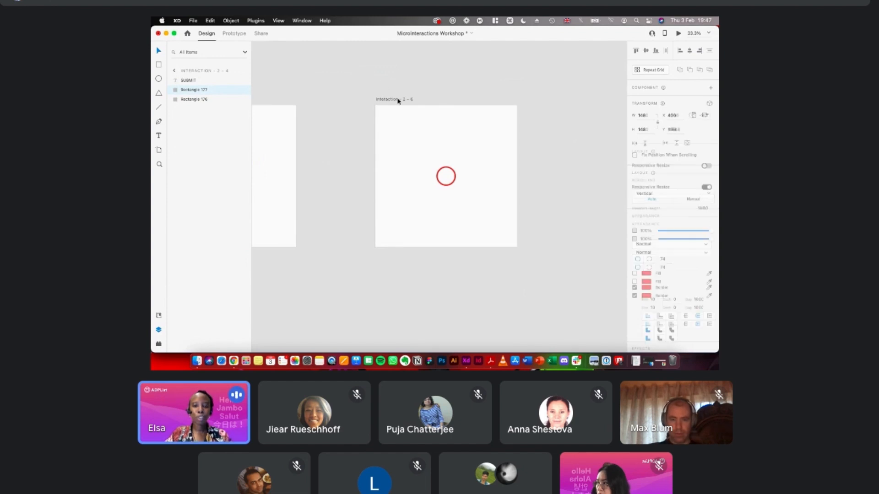
scroll(398, 101, down, 3)
click(421, 150)
scroll(422, 149, up, 5)
scroll(423, 135, up, 3)
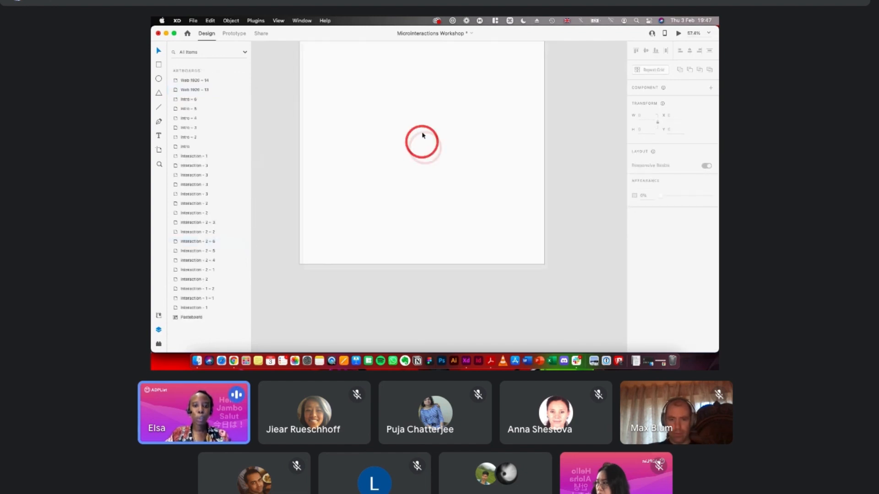
click(429, 141)
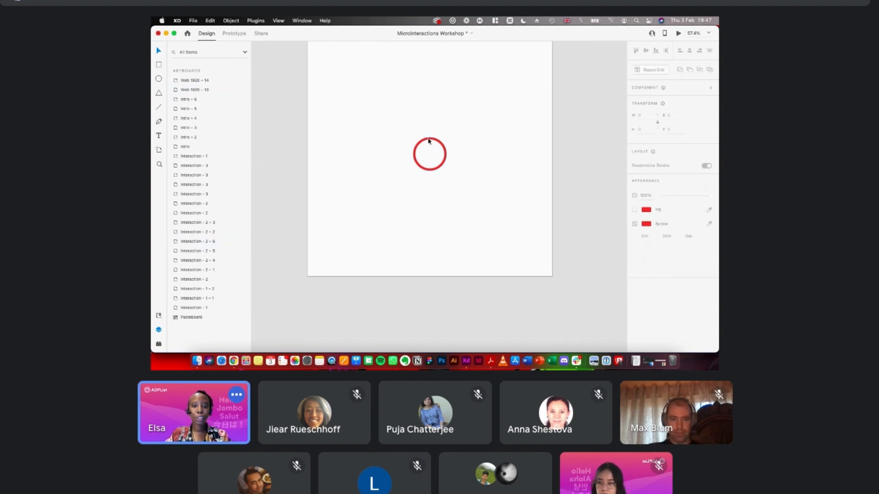
scroll(429, 140, up, 5)
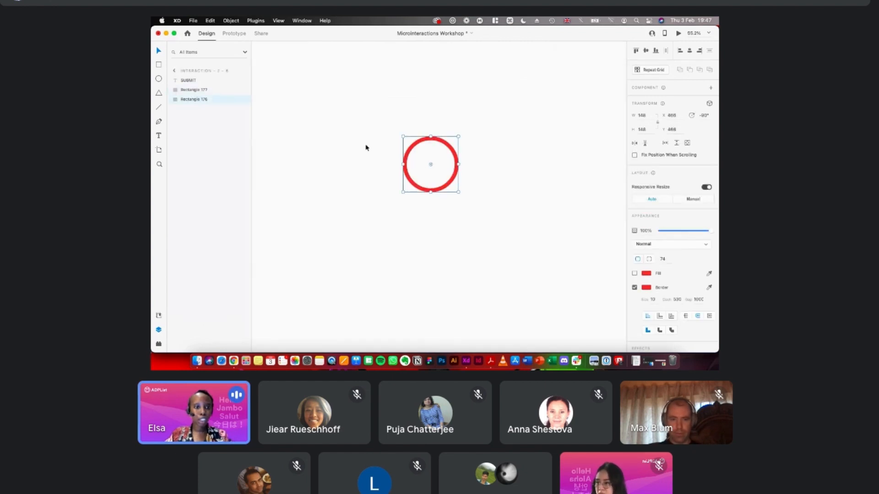
double_click(424, 144)
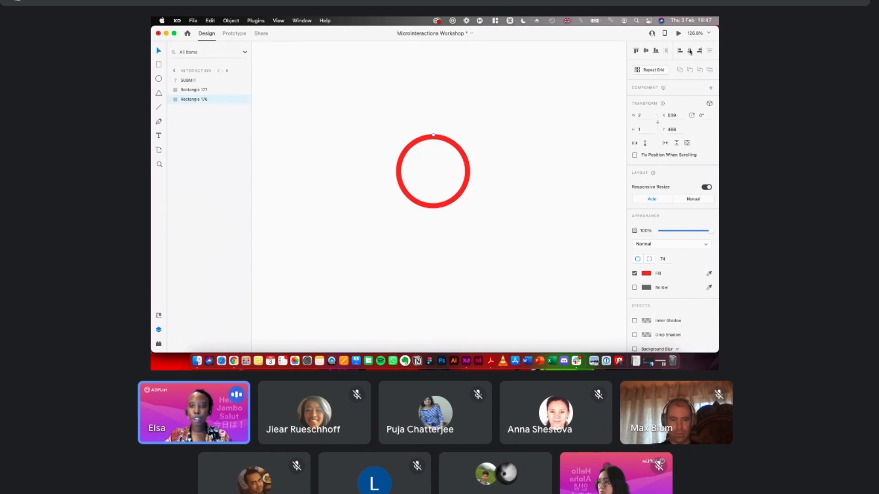
click(646, 51)
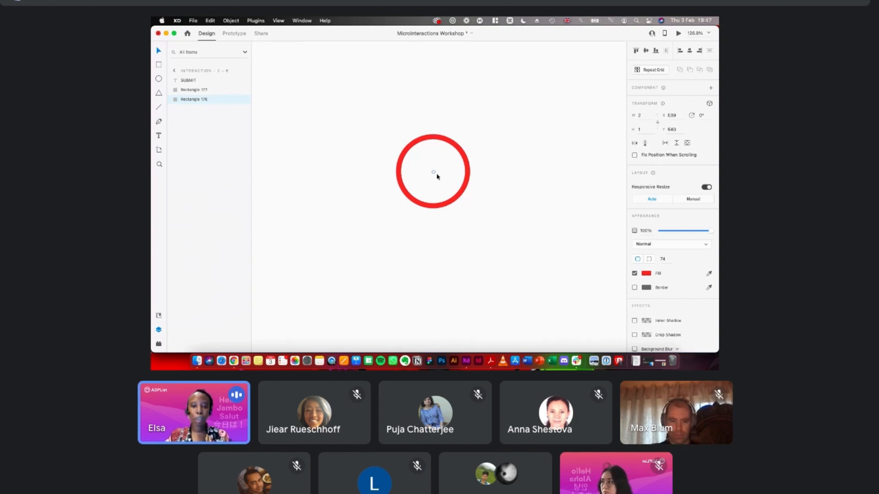
- Enlarge the red filled shape into a 147 × 147 circle covering the ring and center it on the artboard
drag(433, 171, 470, 131)
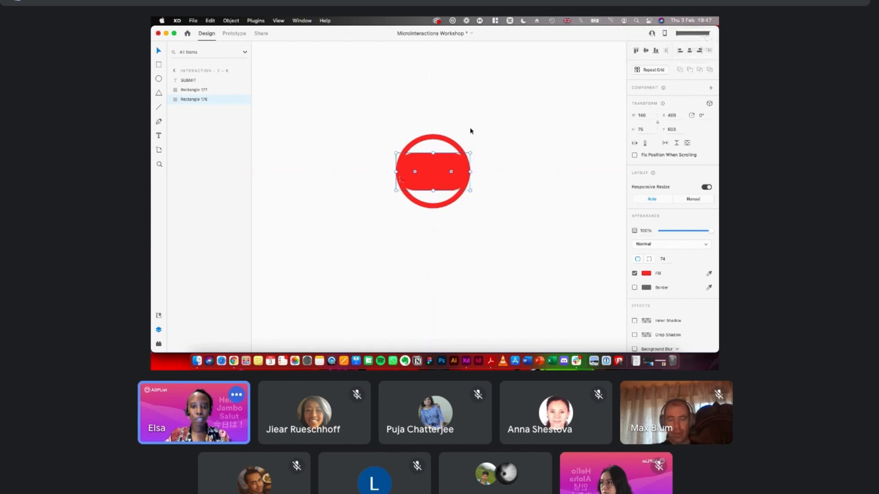
drag(433, 153, 432, 135)
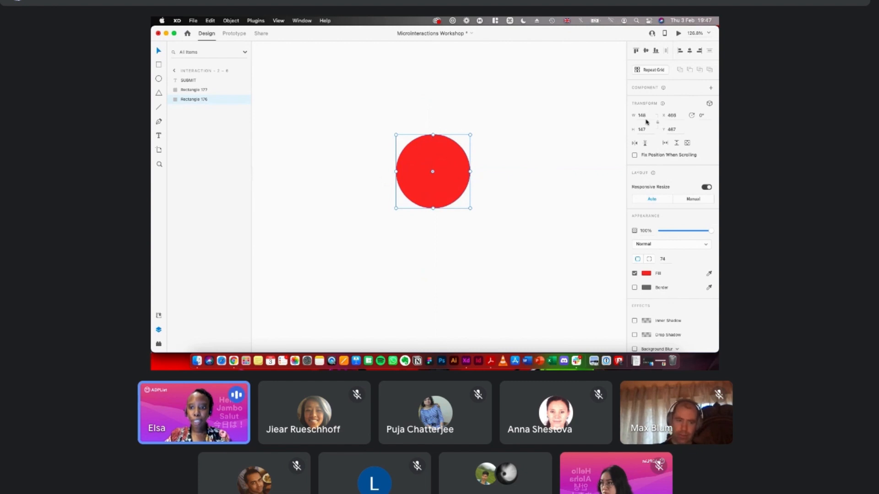
text(147)
key(Return)
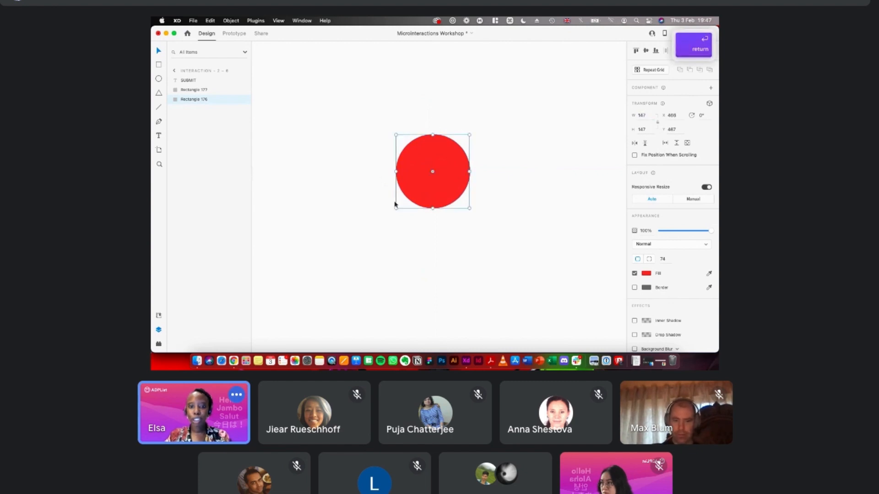
click(689, 52)
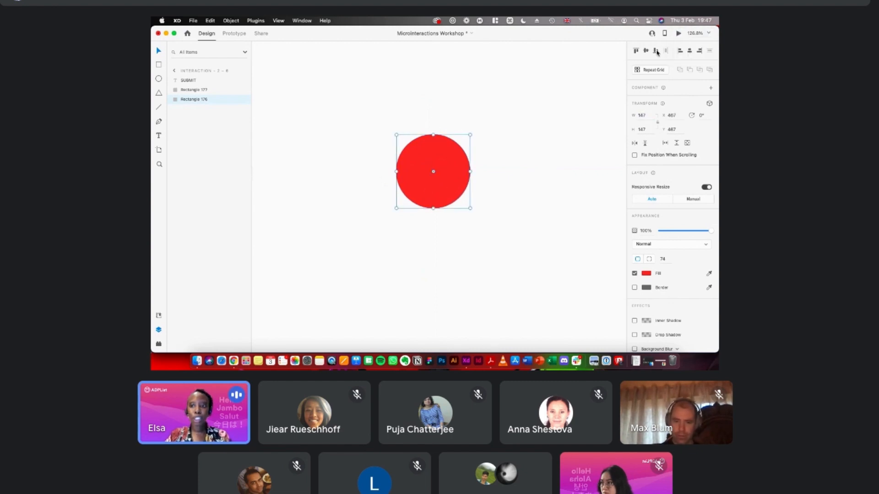
key(super+0)
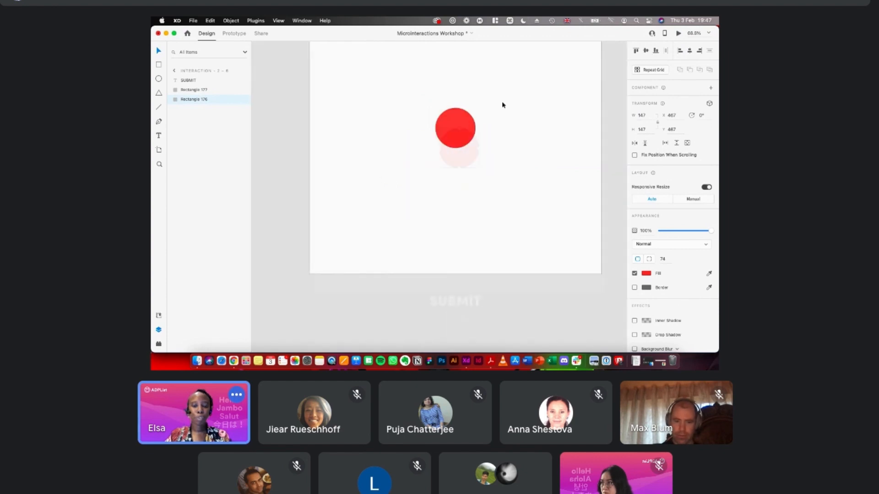
- Search the icon plugin for "check" and insert the Feather check icon on the Interaction – 2 – 6 artboard
scroll(502, 105, right, 1)
scroll(420, 104, down, 3)
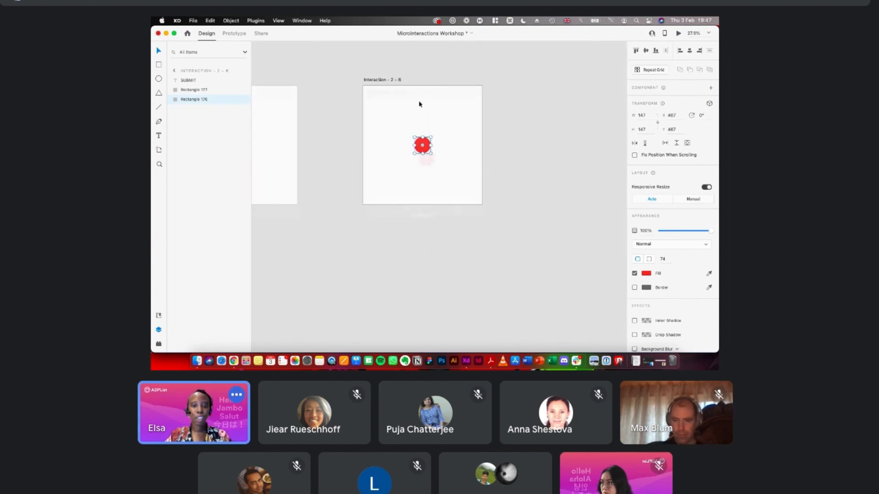
scroll(420, 105, up, 3)
click(159, 345)
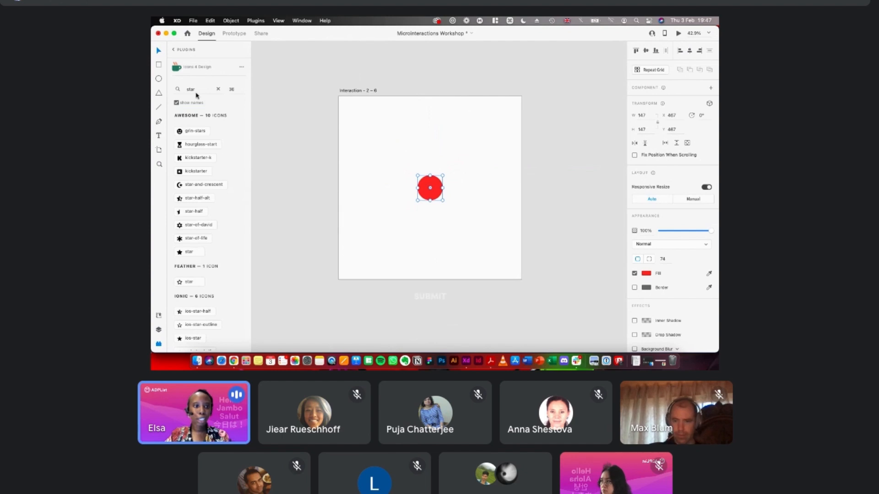
click(193, 90)
text(check)
key(Return)
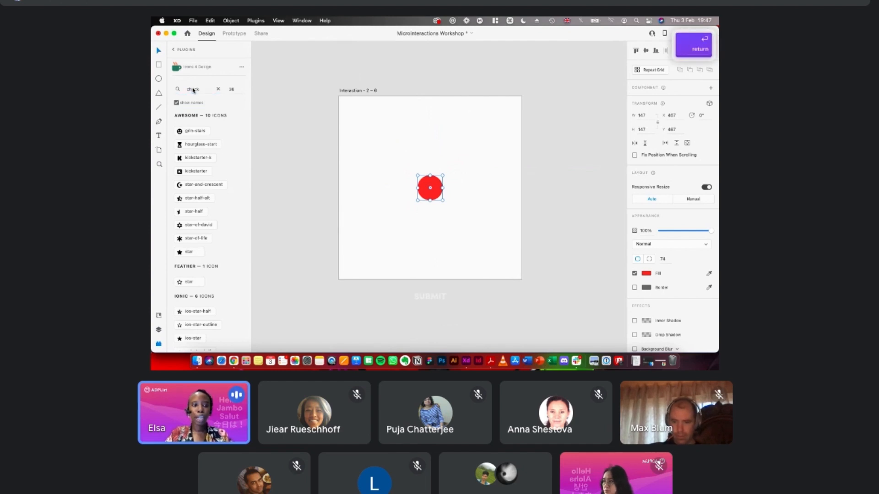
scroll(190, 254, down, 3)
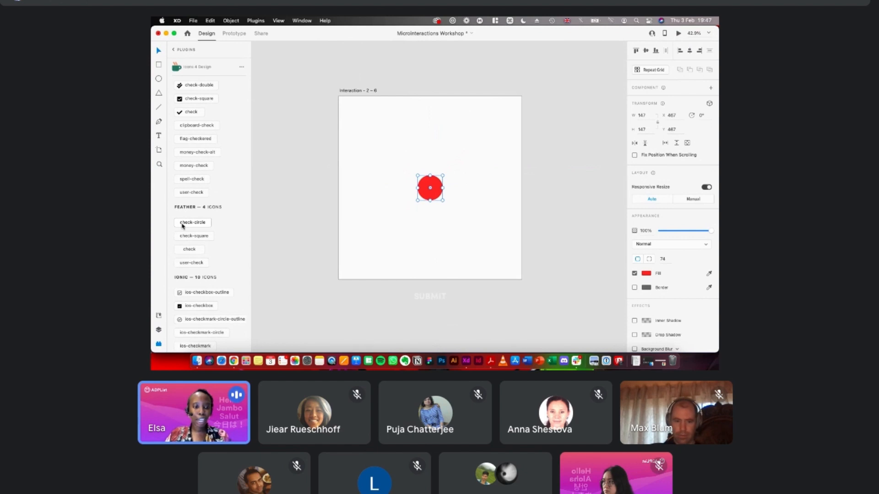
scroll(197, 251, up, 5)
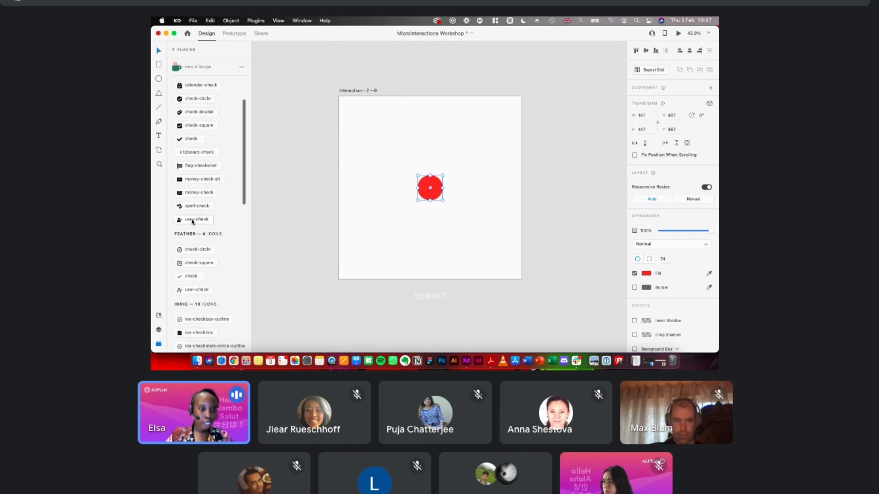
scroll(190, 229, down, 2)
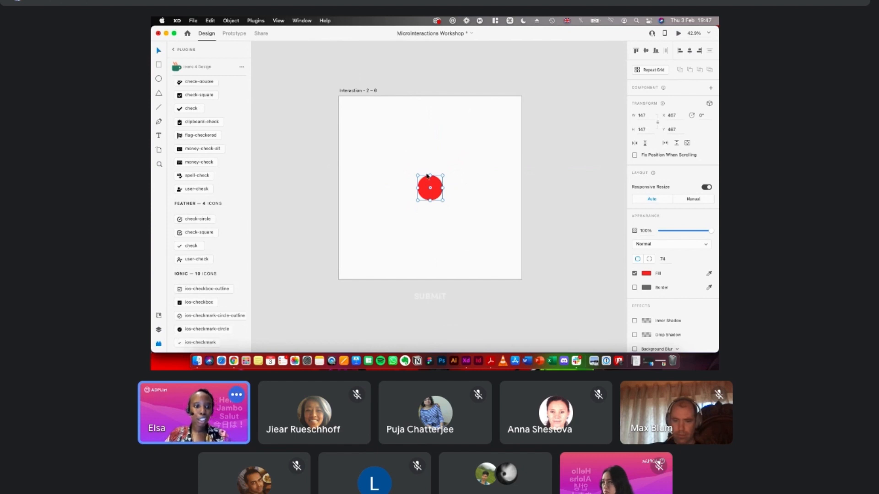
click(188, 246)
scroll(464, 202, up, 3)
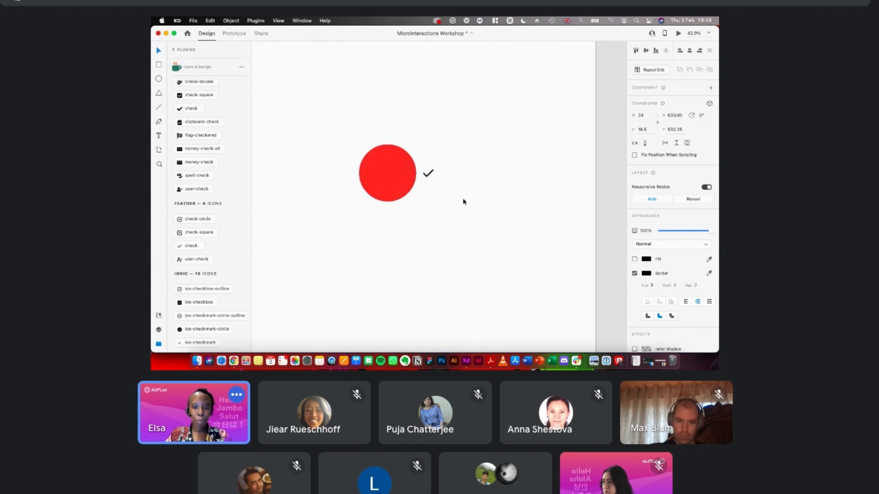
- Center the check icon on the red circle and enlarge it from its center to about 54 × 37
click(690, 52)
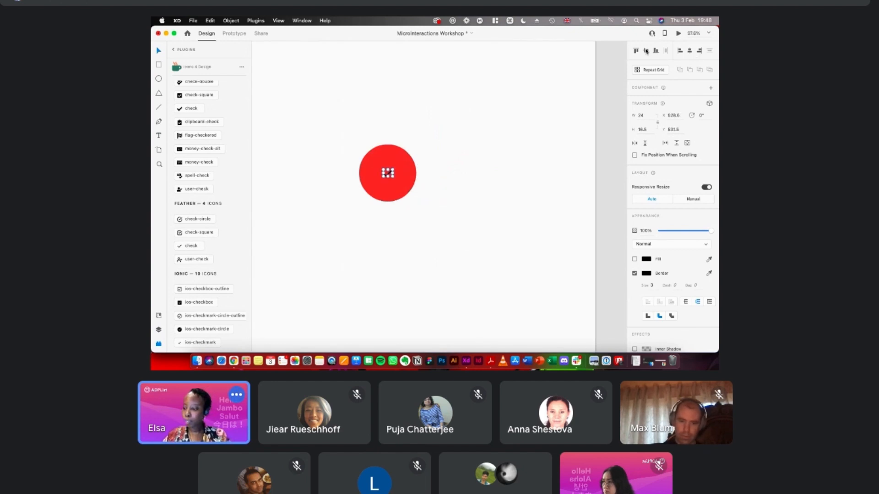
scroll(385, 183, up, 3)
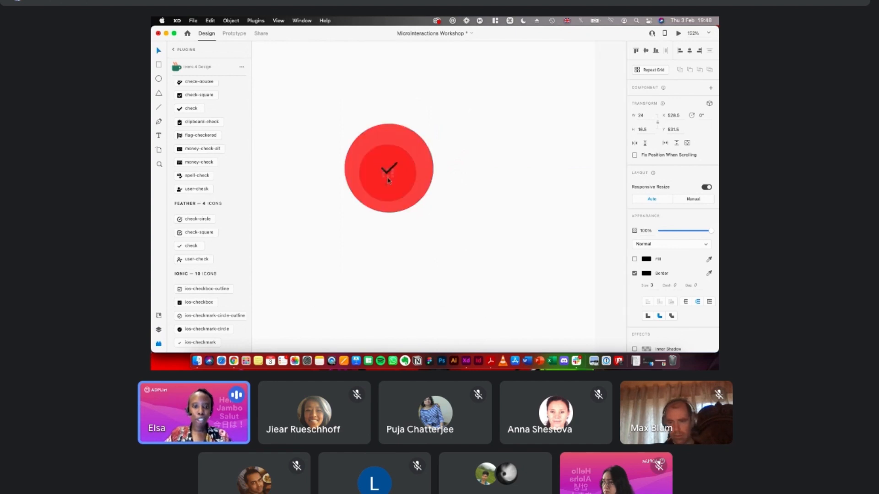
drag(397, 162, 407, 156)
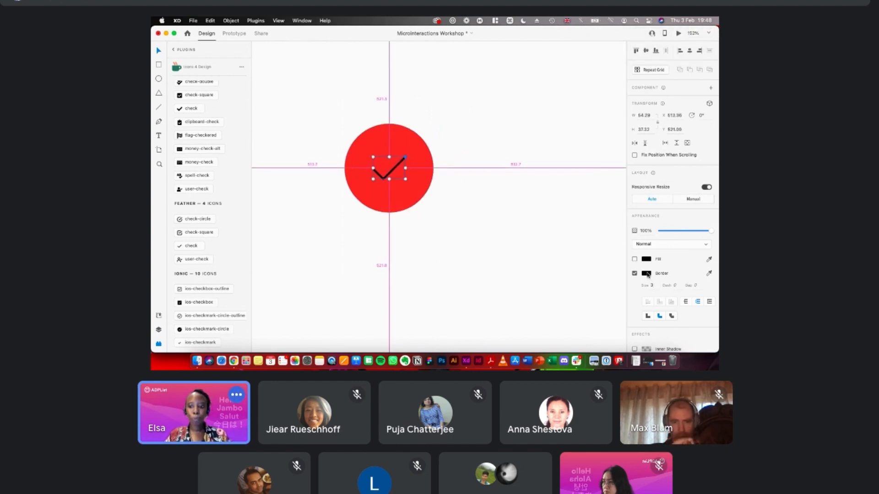
- Set the check icon's border color to #FAFAFA and its border size to 15
click(646, 274)
click(576, 315)
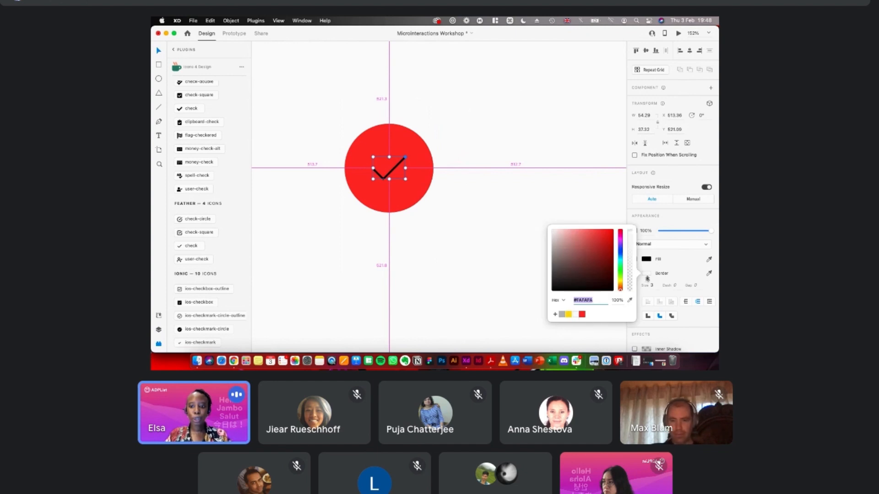
click(654, 282)
text(15)
key(Return)
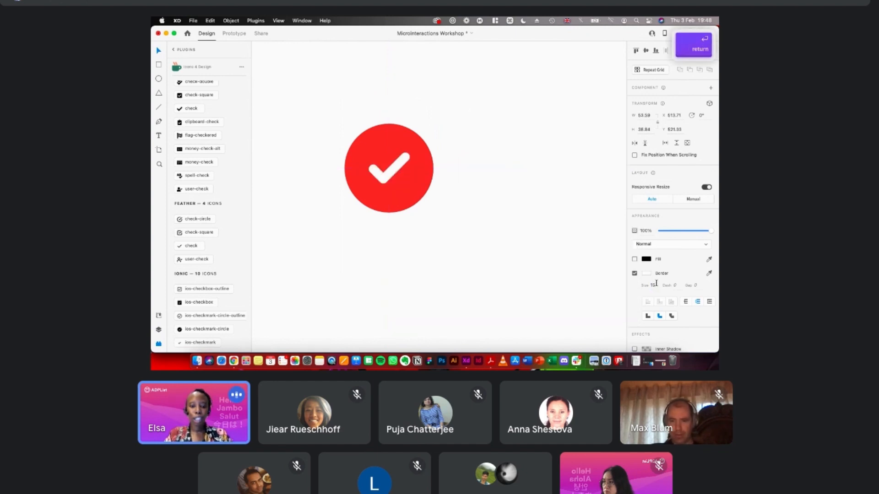
- Scale the check icon down around its center to about 48 × 33
scroll(340, 118, down, 5)
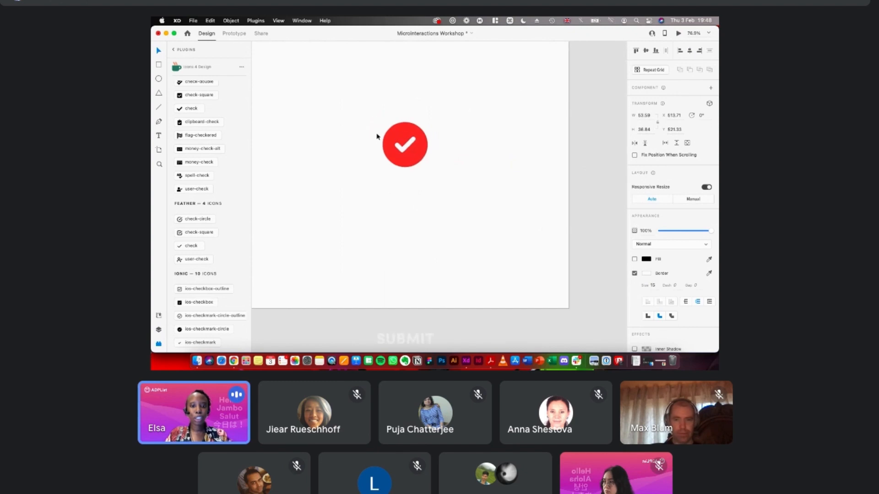
scroll(411, 137, up, 5)
drag(413, 141, 411, 143)
scroll(412, 143, down, 5)
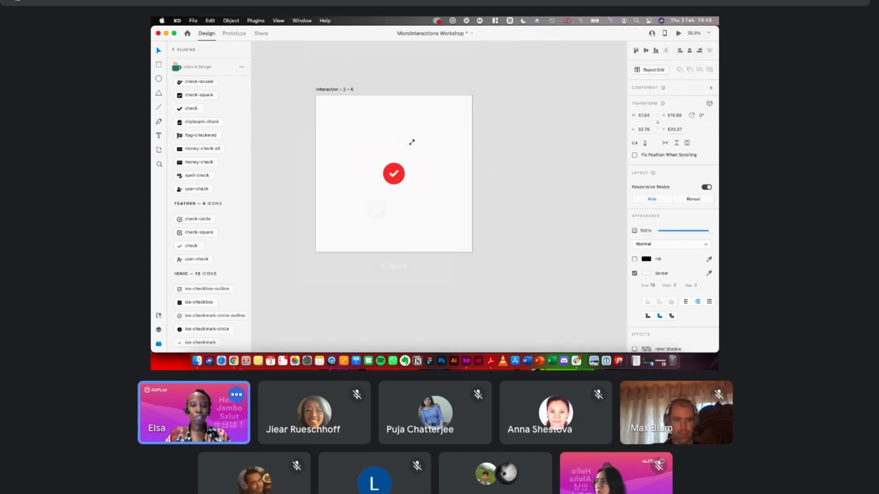
- Duplicate the Interaction – 2 – 6 artboard with its checkmark circle directly to its right
scroll(347, 133, down, 3)
scroll(348, 133, left, 3)
scroll(347, 133, right, 4)
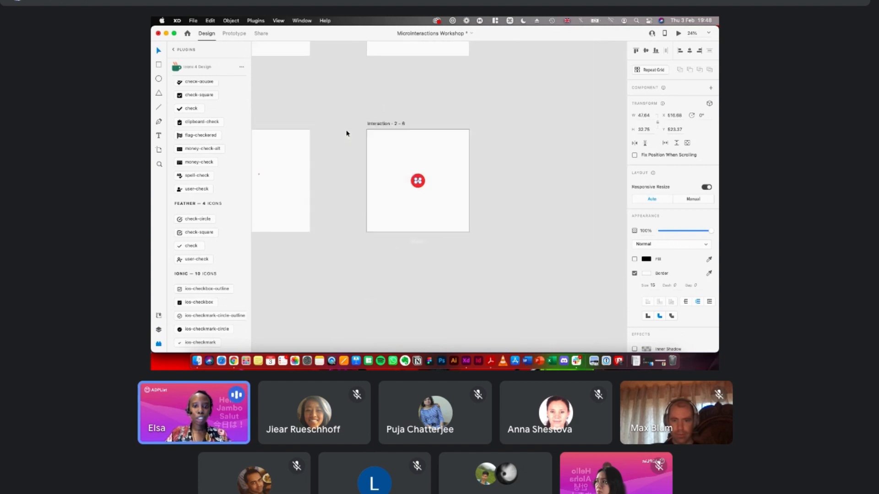
click(376, 127)
scroll(375, 124, left, 2)
scroll(400, 118, down, 3)
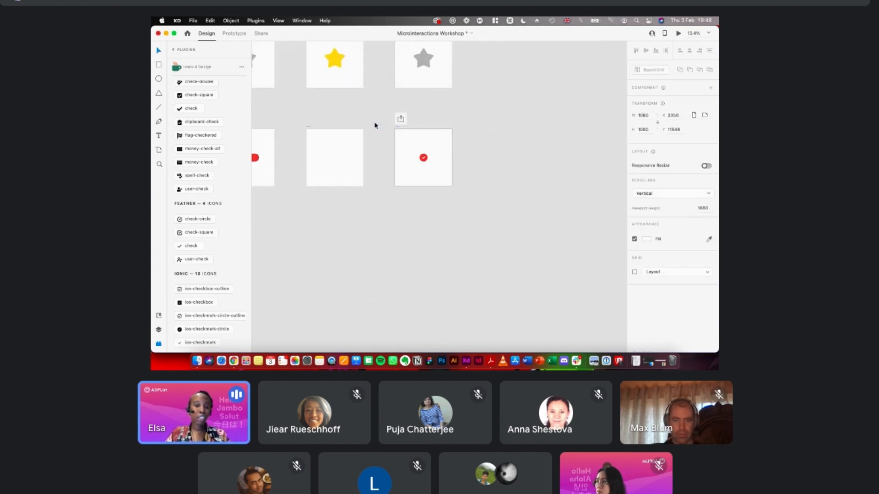
drag(396, 127, 485, 133)
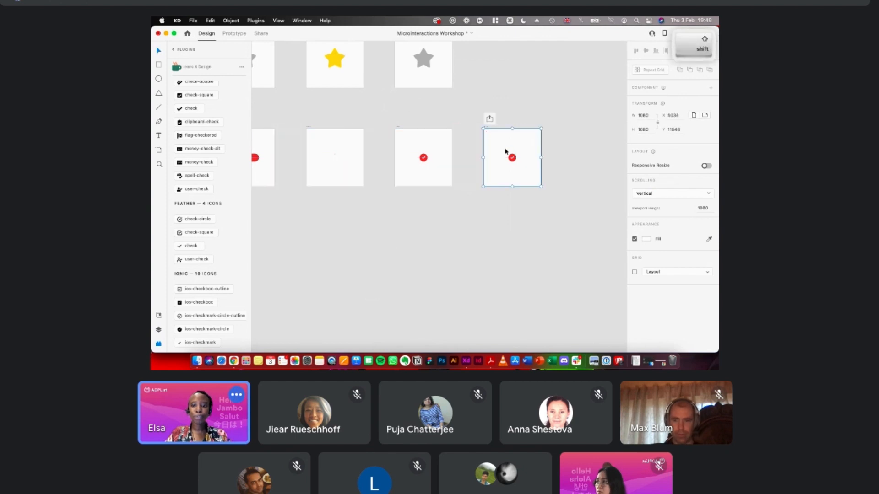
- On the Interaction – 2 – 6 artboard, shrink the filled red circle around its center to 1 × 1, exposing the red ring
scroll(505, 150, up, 5)
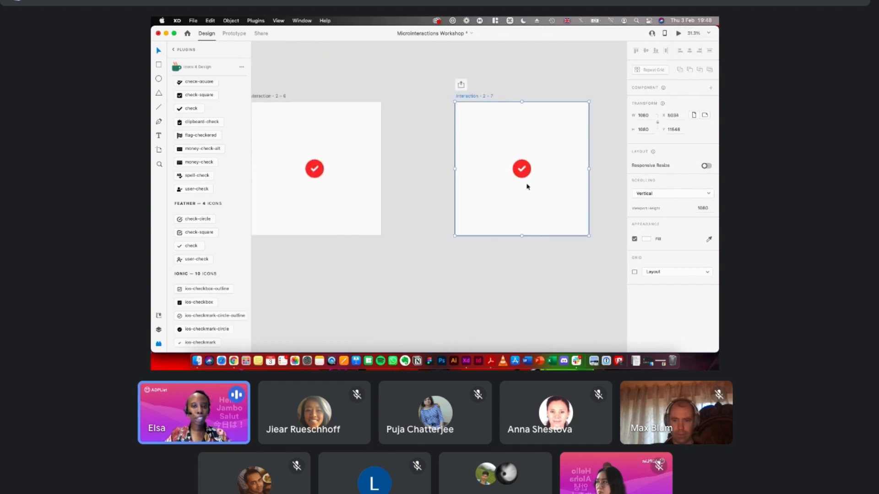
scroll(525, 178, left, 5)
click(390, 164)
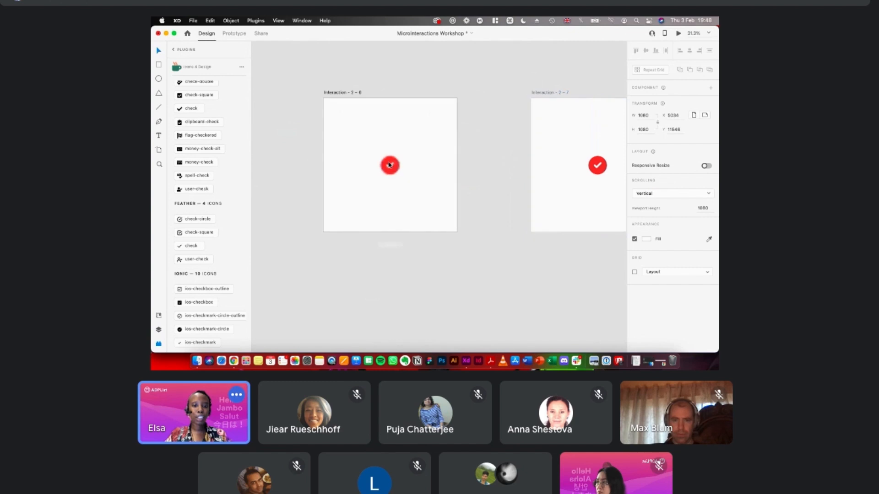
scroll(390, 165, up, 5)
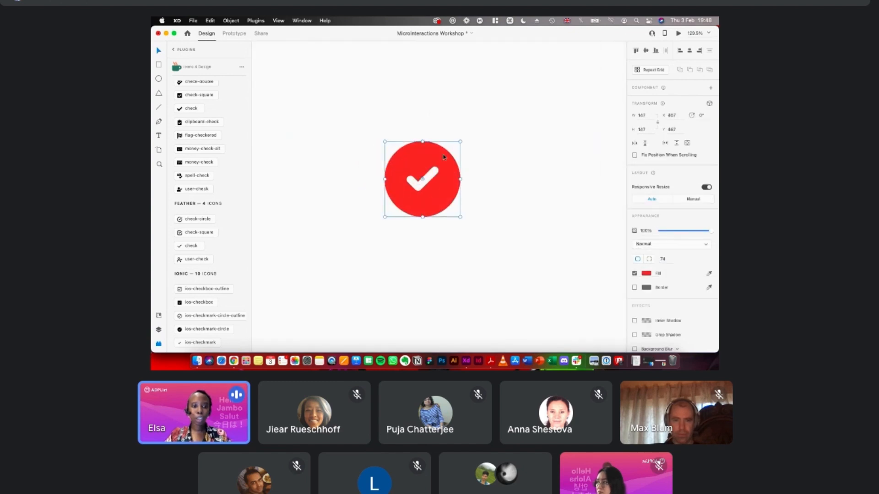
click(159, 330)
key(alt)
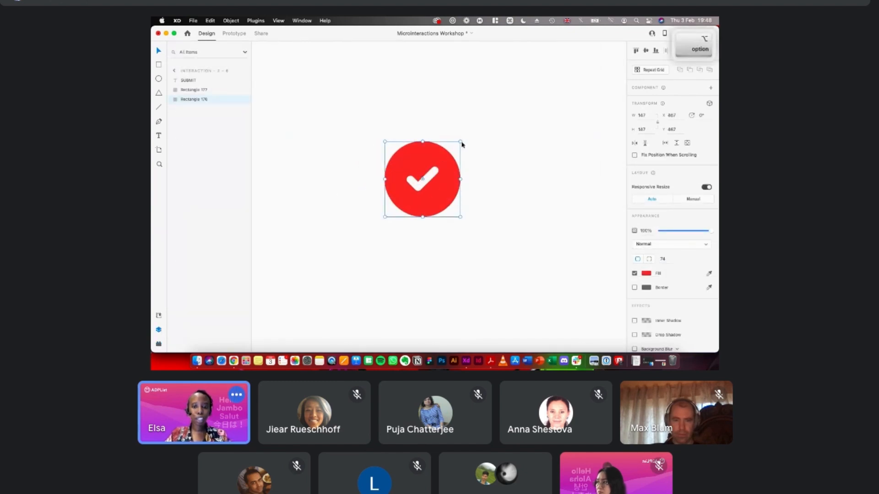
key(alt)
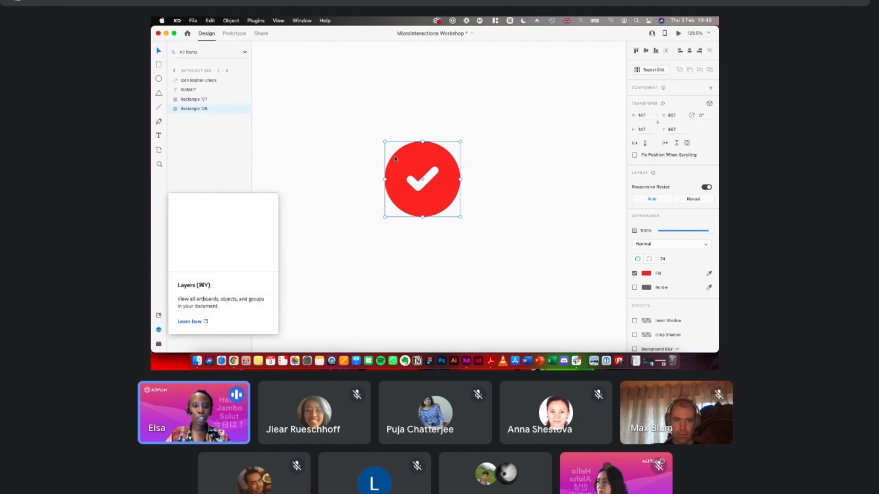
key(alt)
drag(460, 141, 418, 177)
key(shift)
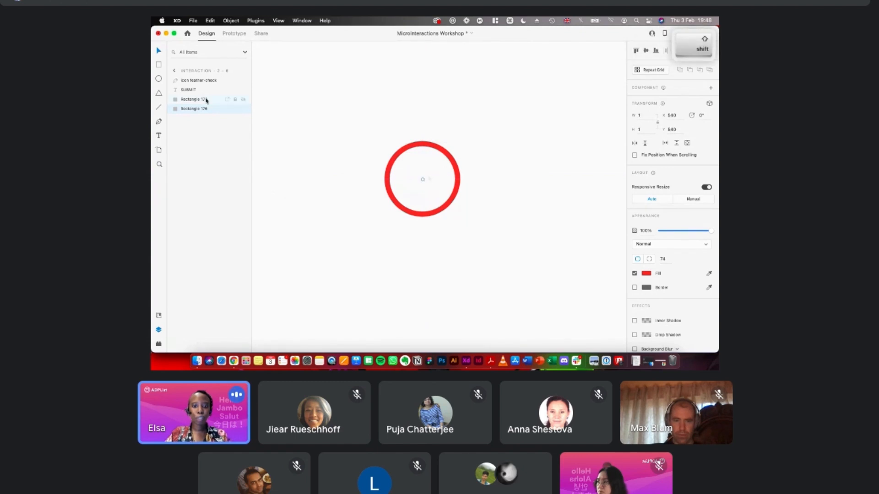
- Shrink the check icon inside the red ring around its center to a tiny, practically invisible size
click(428, 176)
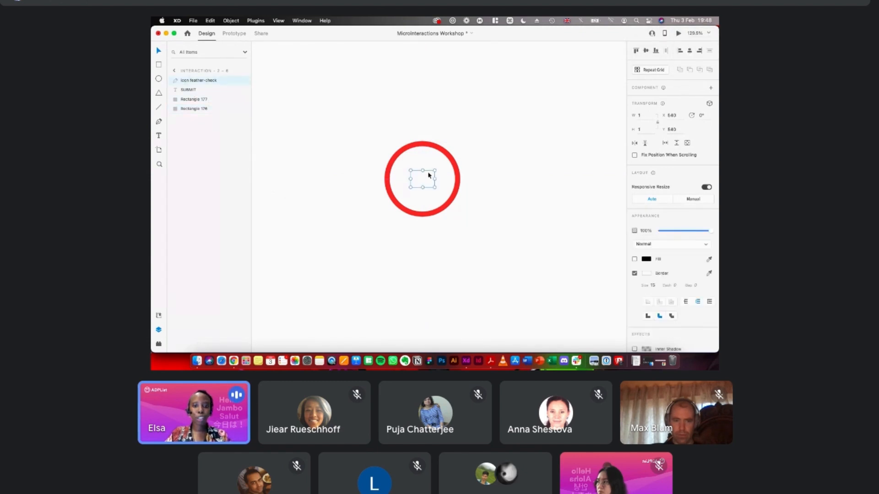
key(alt)
drag(439, 169, 425, 177)
click(477, 132)
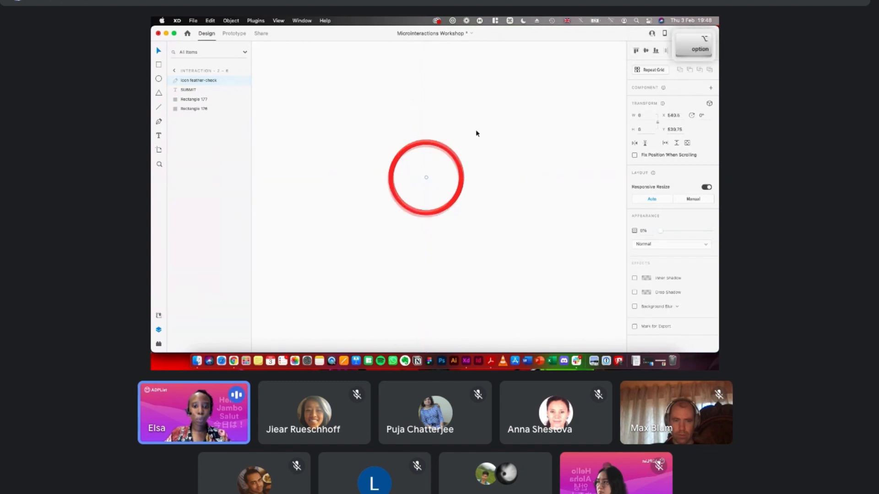
- Select the Interaction – 2 – 4 artboard with the SUBMIT button and switch to prototyping to see its link
scroll(476, 132, up, 2)
scroll(476, 133, down, 10)
scroll(477, 133, right, 4)
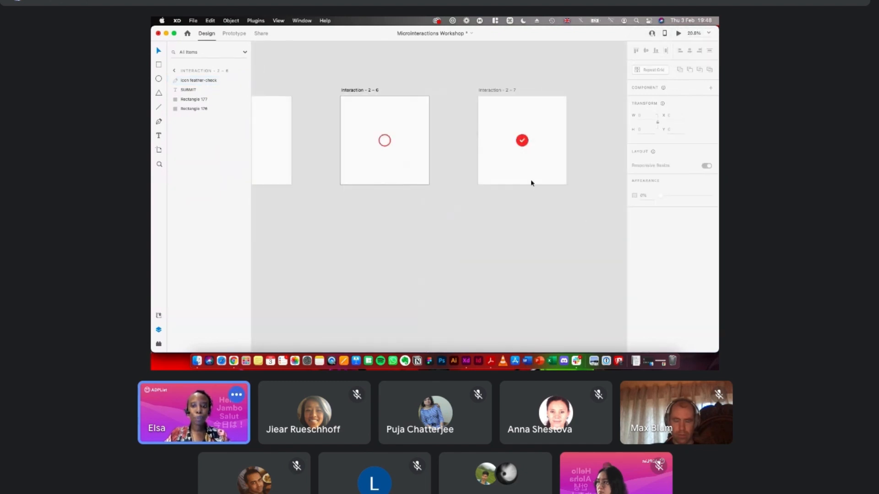
scroll(482, 143, left, 2)
scroll(482, 143, down, 4)
scroll(483, 144, left, 2)
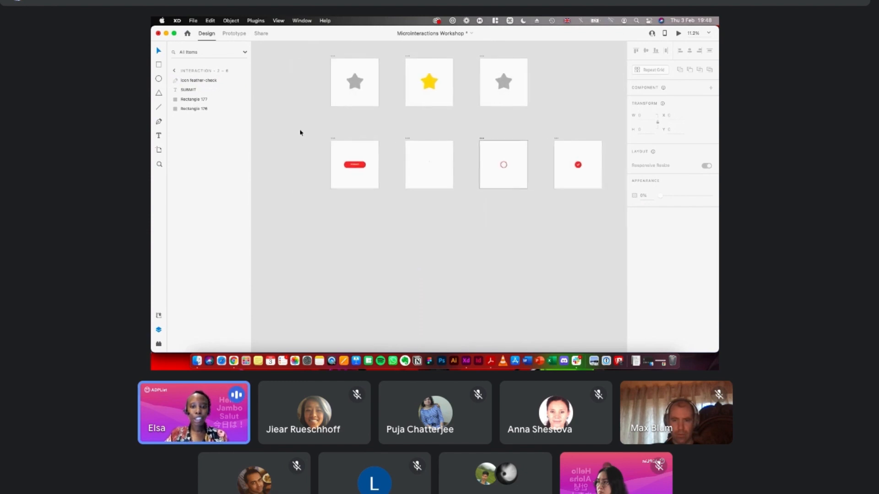
scroll(300, 133, up, 3)
click(358, 140)
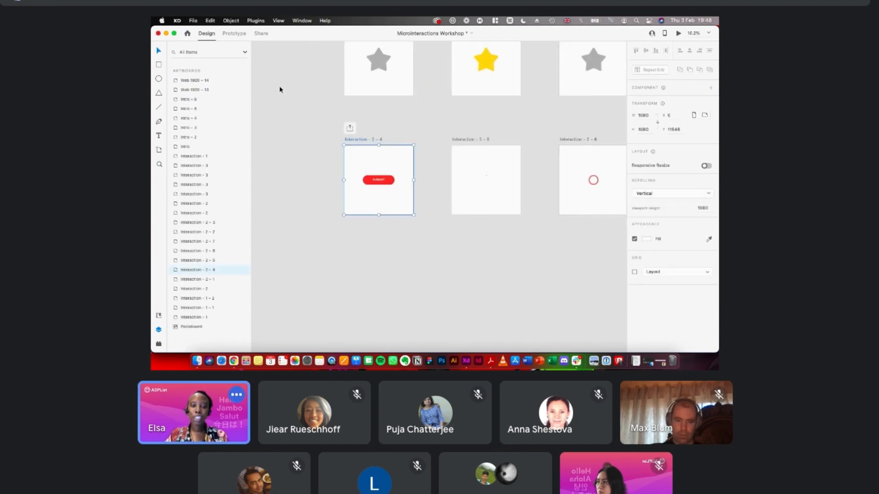
click(234, 36)
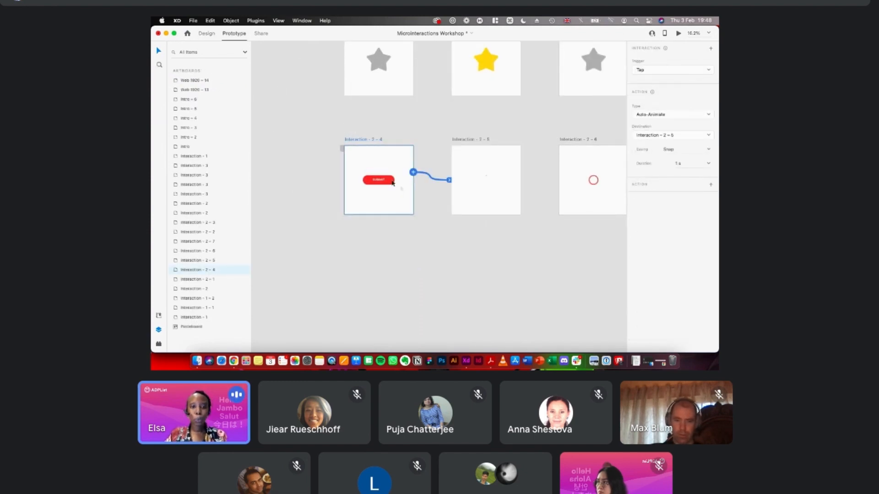
click(390, 181)
click(437, 175)
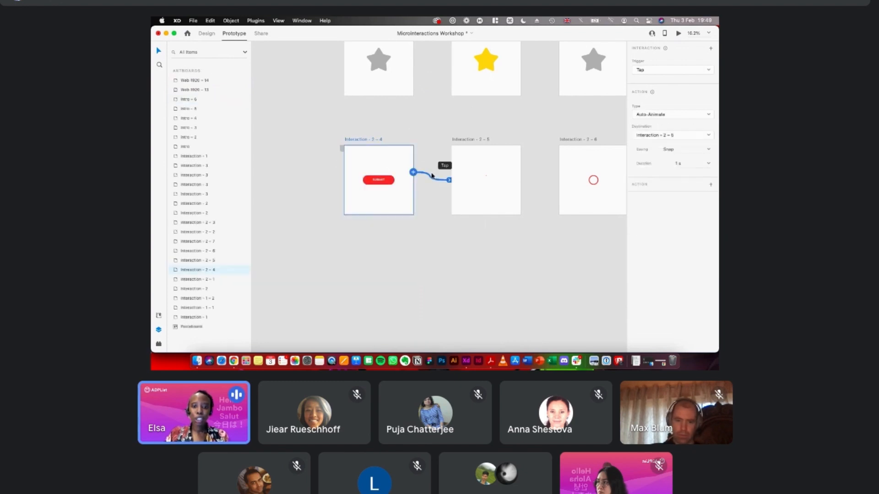
key(Delete)
click(392, 183)
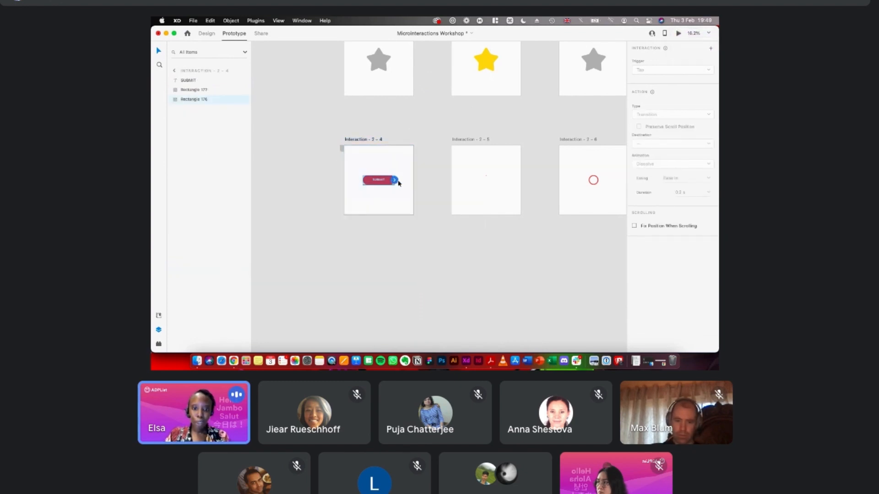
key(super+z)
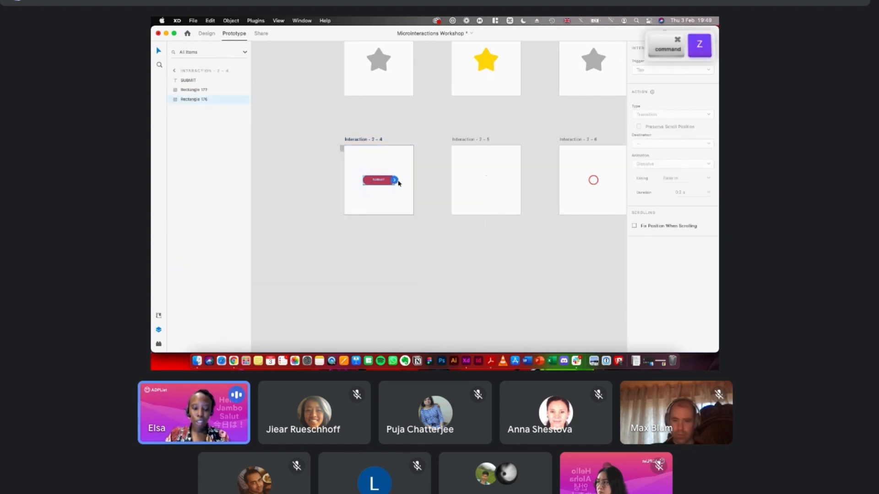
click(386, 145)
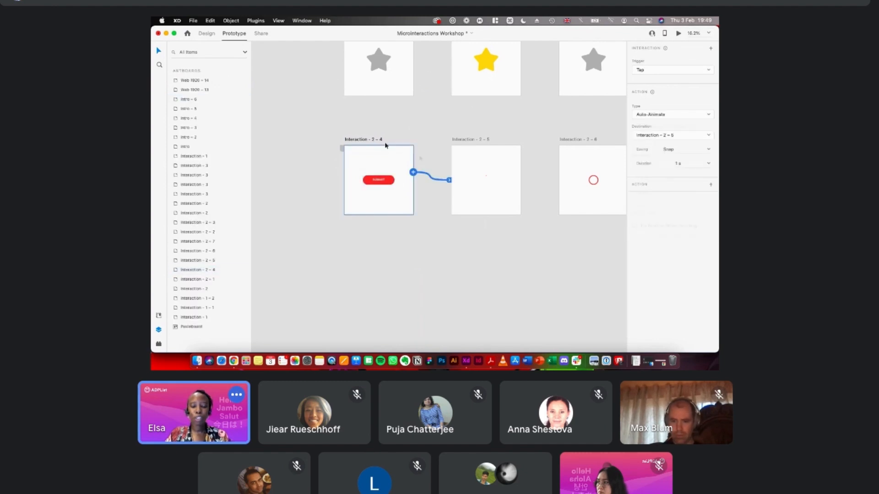
- Link the red SUBMIT button shape to Interaction – 2 – 5 with Snap easing and delete the artboard's own link to it
click(389, 183)
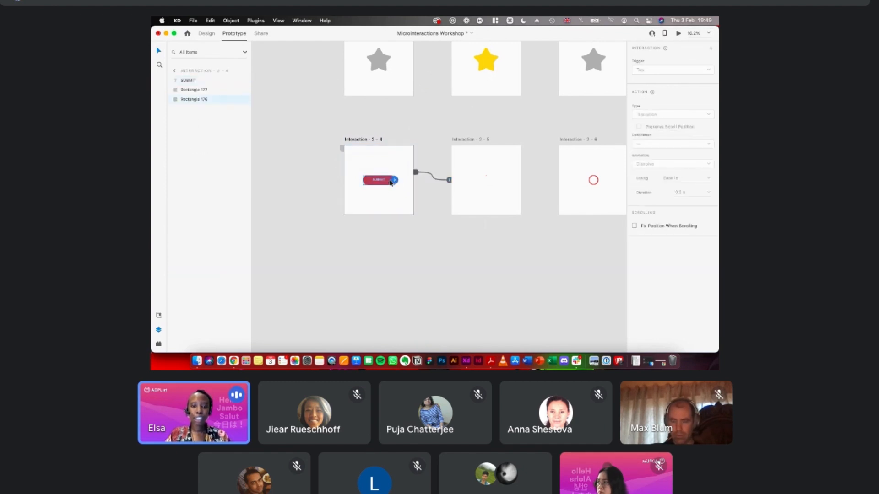
drag(395, 182, 463, 180)
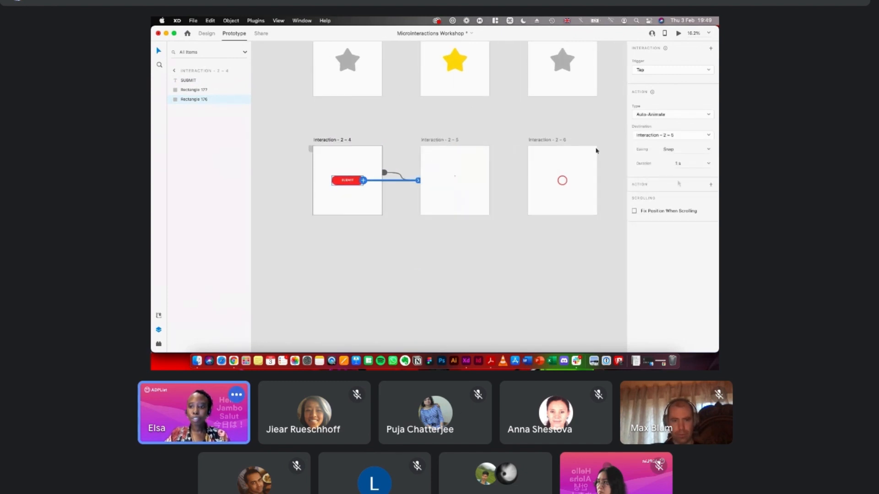
click(709, 150)
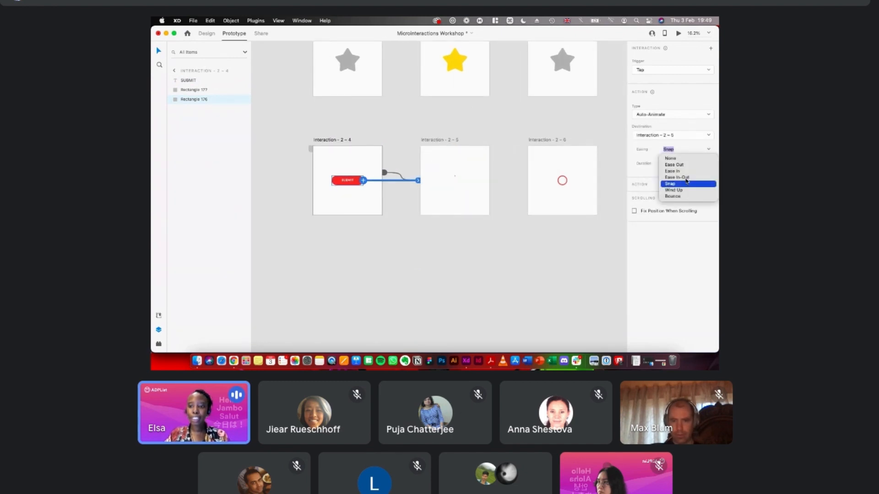
click(687, 183)
click(390, 175)
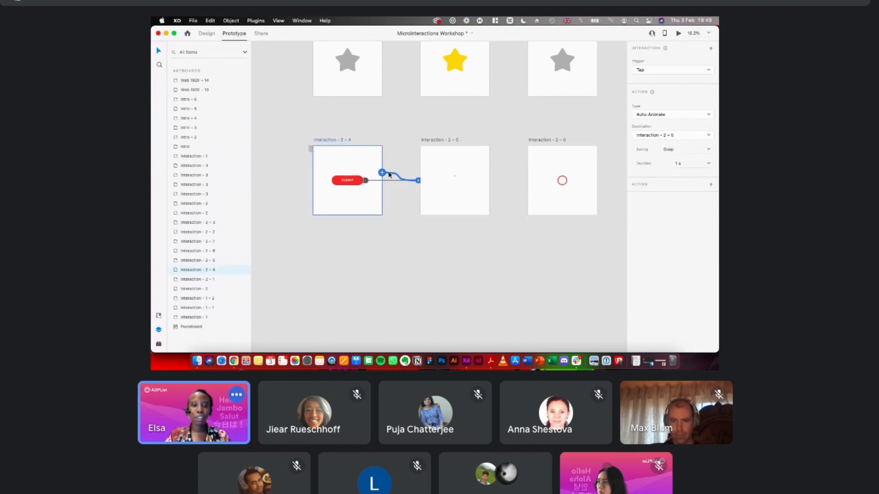
key(Delete)
- Link the Interaction – 2 – 5 artboard to Interaction – 2 – 6 and set the trigger to Time
scroll(389, 174, right, 3)
click(368, 141)
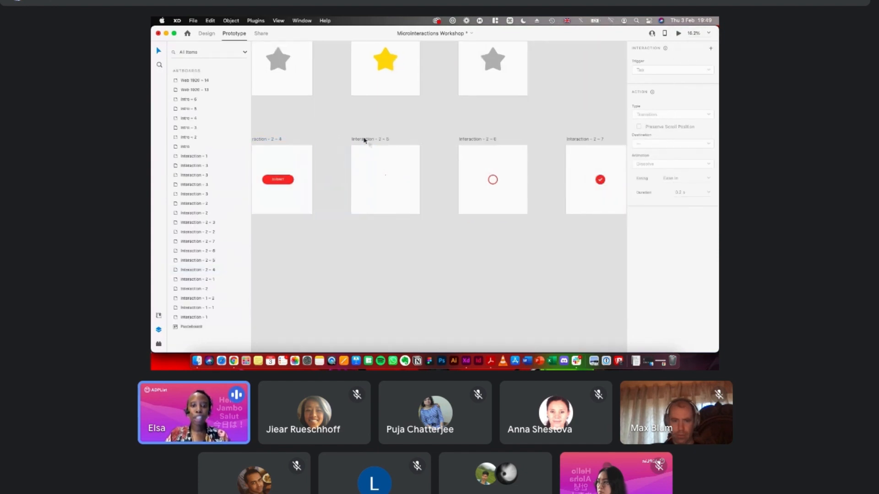
click(365, 140)
scroll(394, 172, right, 2)
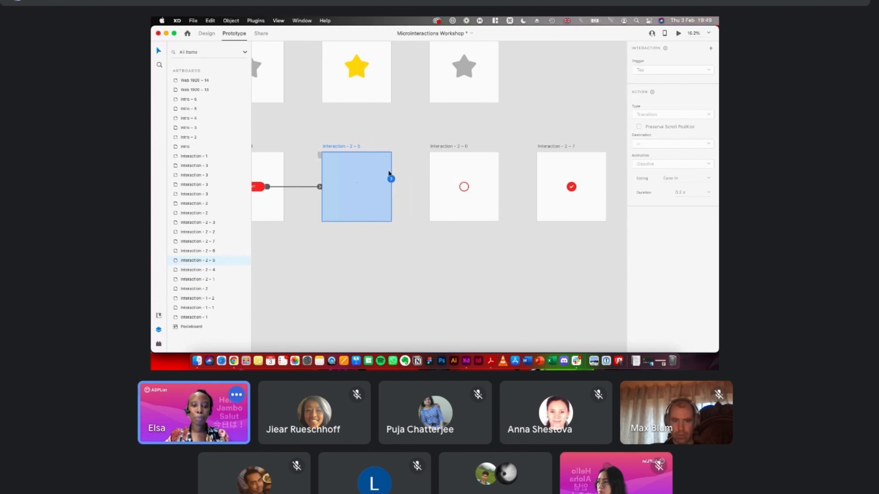
drag(391, 179, 447, 182)
scroll(447, 182, up, 1)
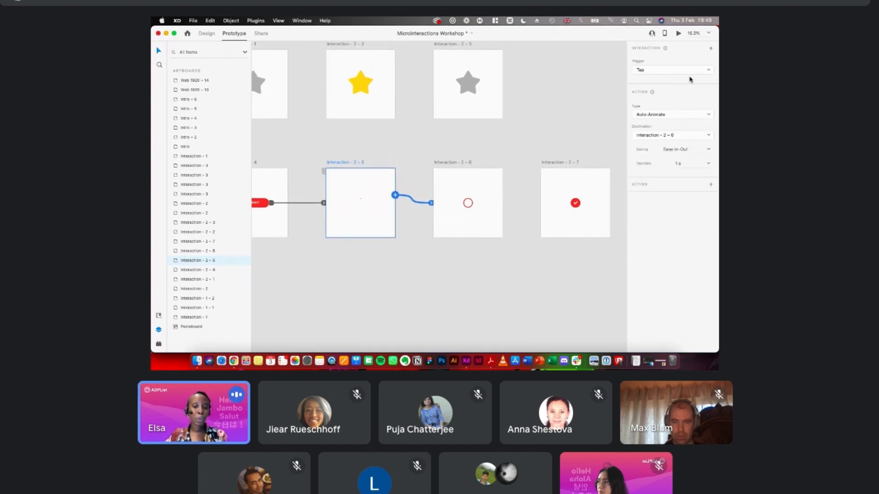
click(668, 70)
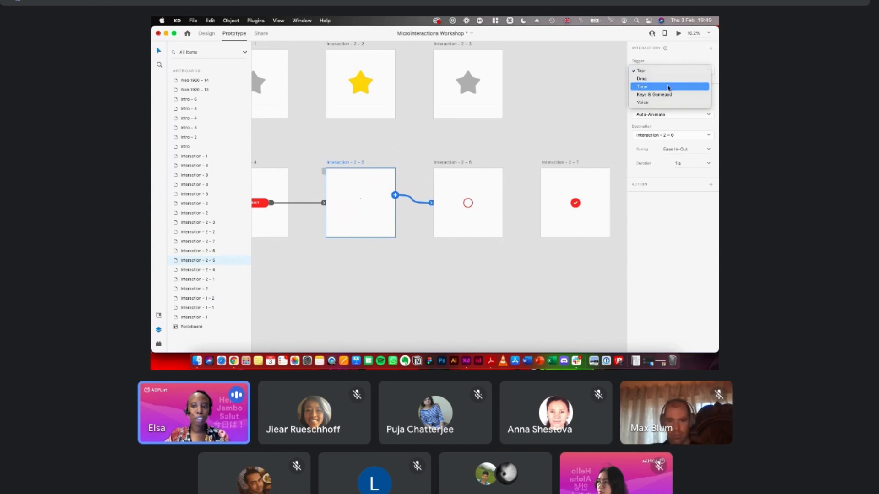
click(668, 87)
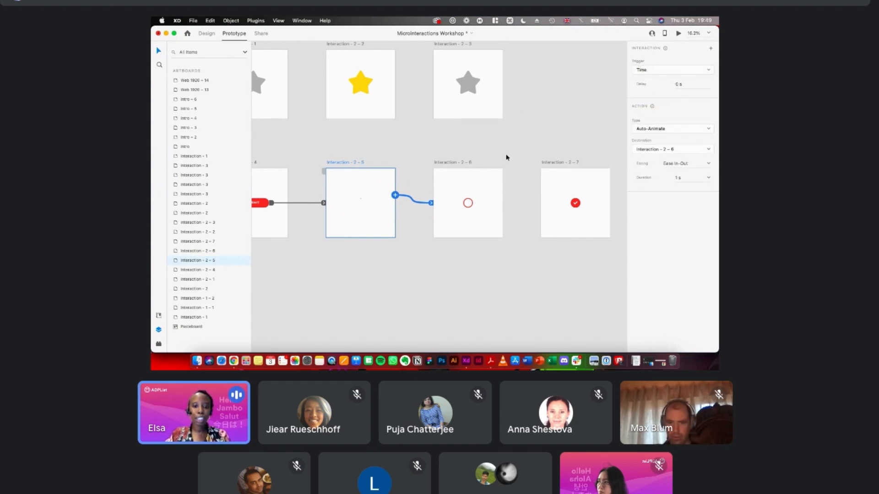
- Link the Interaction – 2 – 6 artboard to Interaction – 2 – 7 and set its easing to Snap
click(456, 163)
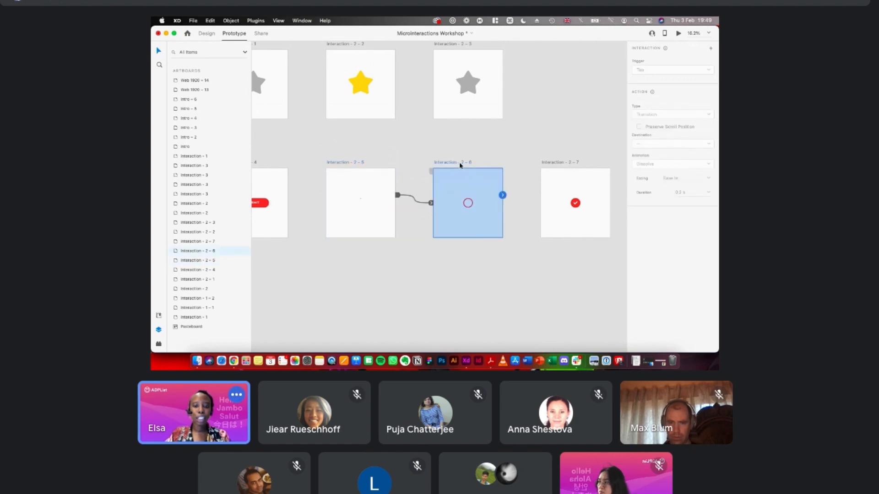
drag(541, 197, 561, 198)
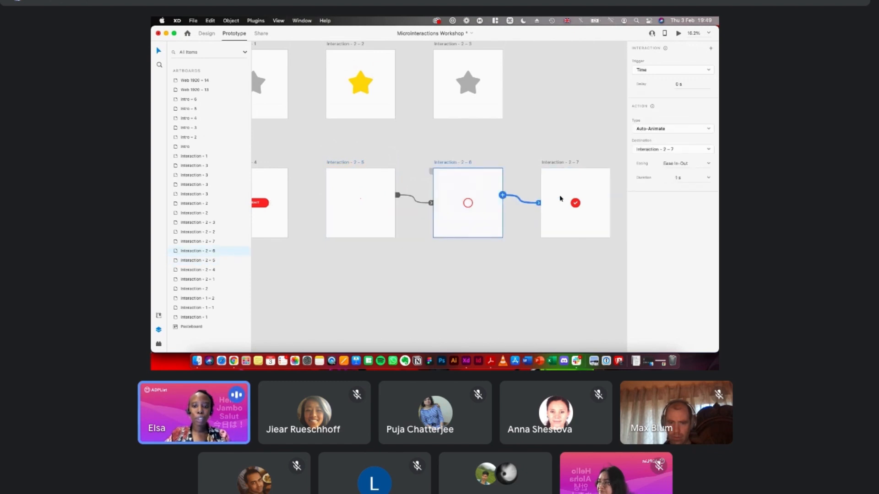
scroll(560, 197, right, 3)
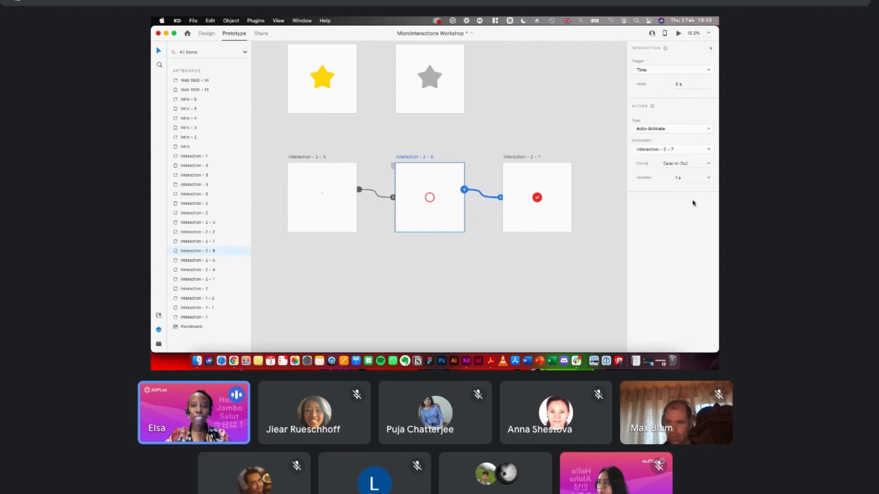
click(709, 167)
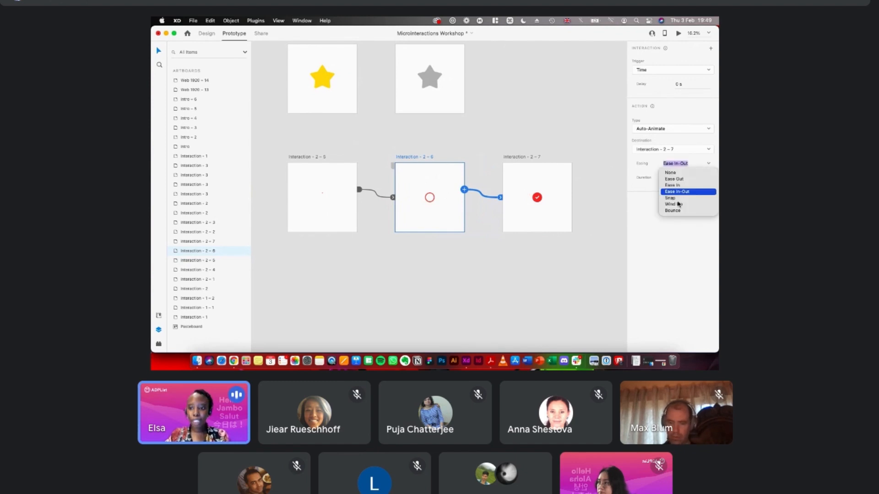
click(670, 197)
- Preview the prototype from Interaction – 2 – 4, play the SUBMIT button animation through, and restart the preview
scroll(545, 170, left, 5)
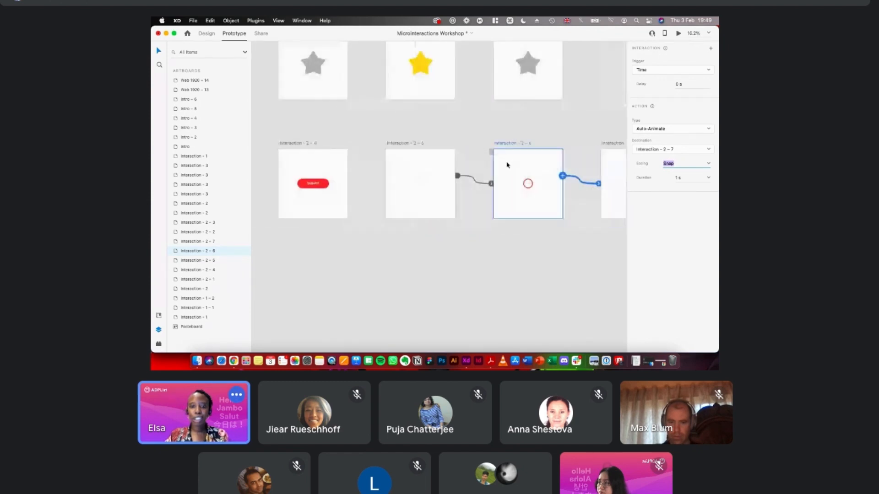
scroll(503, 166, left, 3)
click(321, 144)
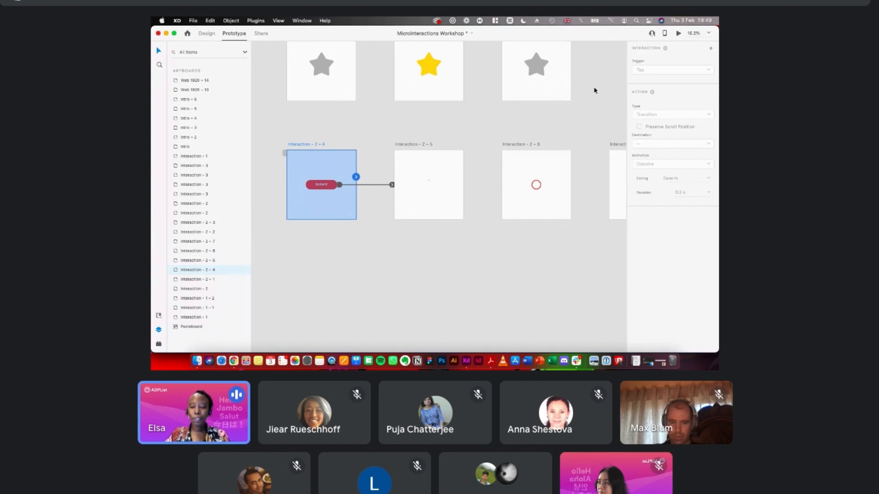
key(super+Return)
scroll(614, 141, up, 1)
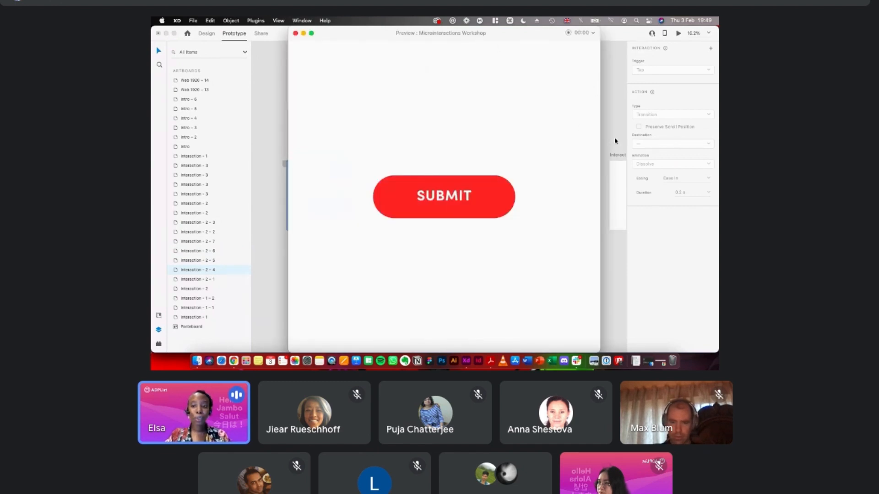
scroll(614, 140, left, 1)
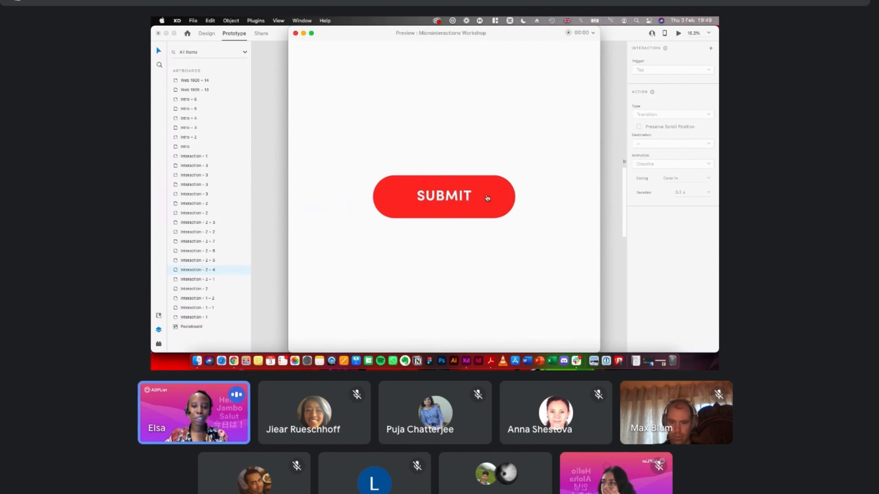
click(497, 205)
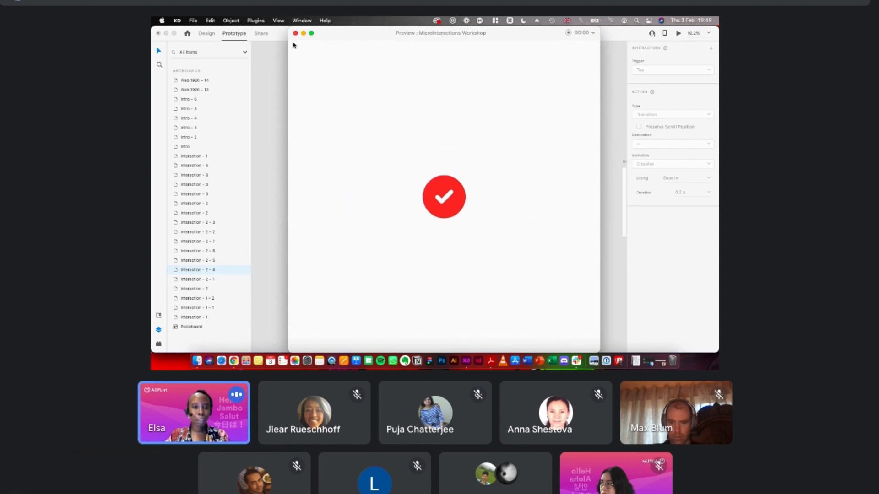
click(295, 33)
click(679, 33)
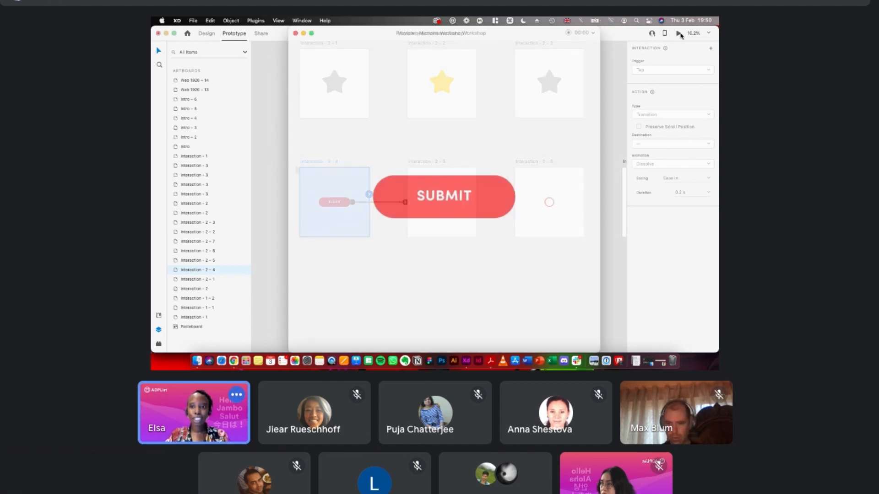
- Play the SUBMIT button animation through to the checkmark circle and close the preview window
click(481, 209)
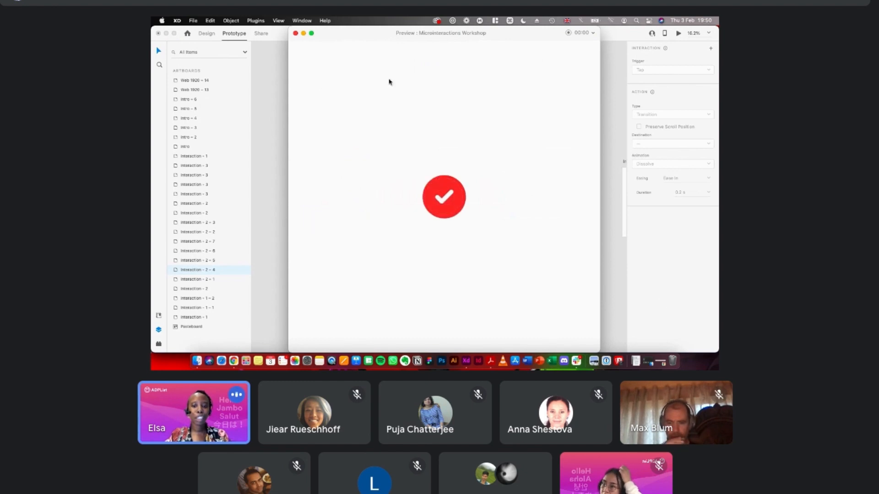
click(295, 34)
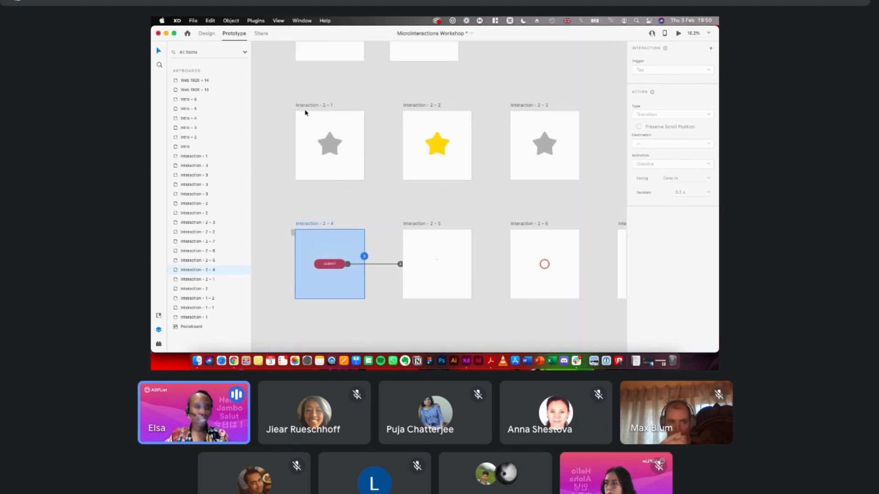
- Return to design mode and look over the original and rebuilt rows of microinteraction artboards
scroll(306, 113, down, 5)
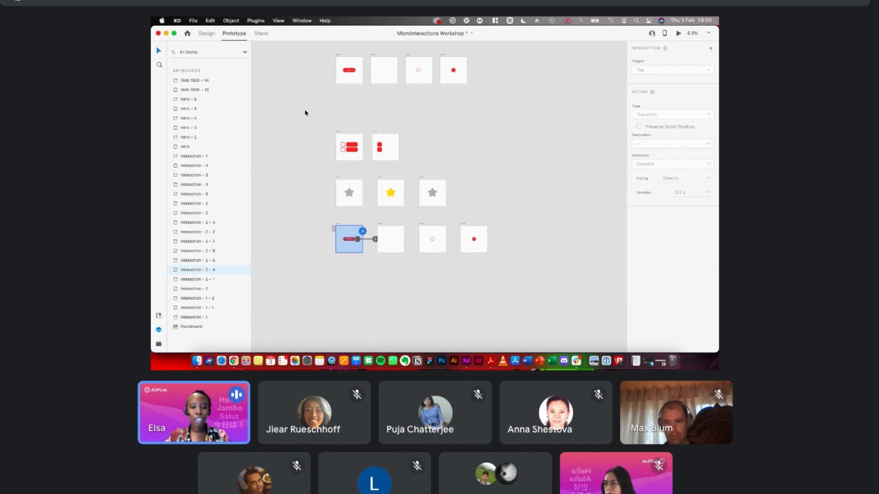
click(207, 34)
scroll(262, 76, left, 2)
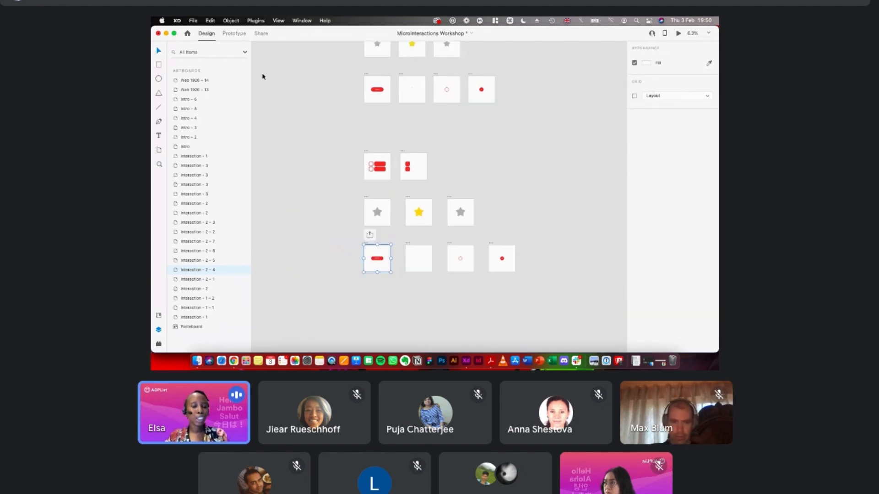
scroll(272, 110, up, 3)
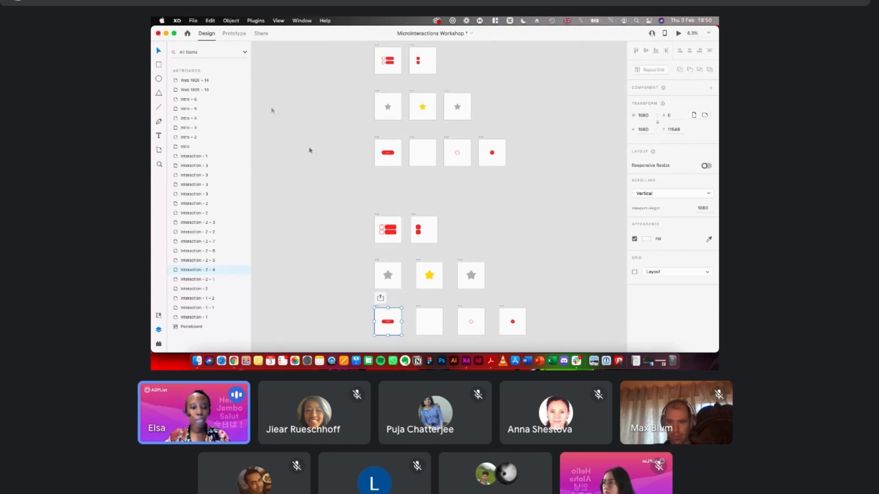
scroll(369, 269, up, 5)
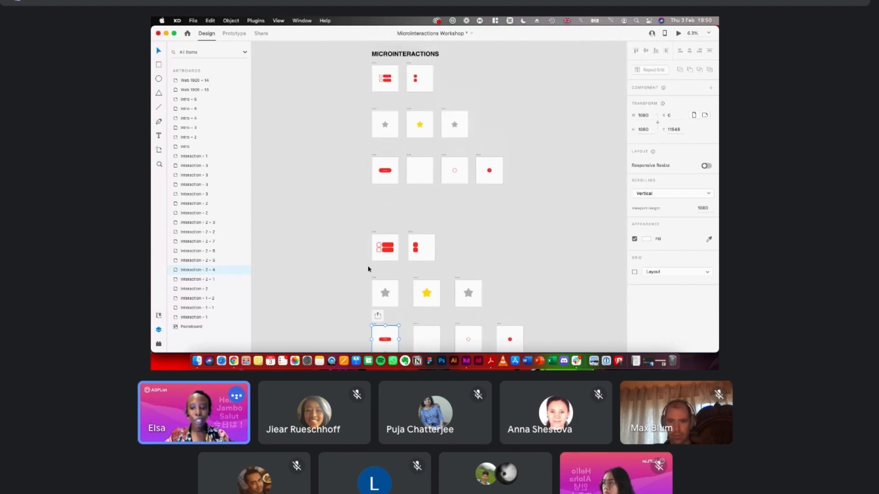
scroll(369, 269, down, 5)
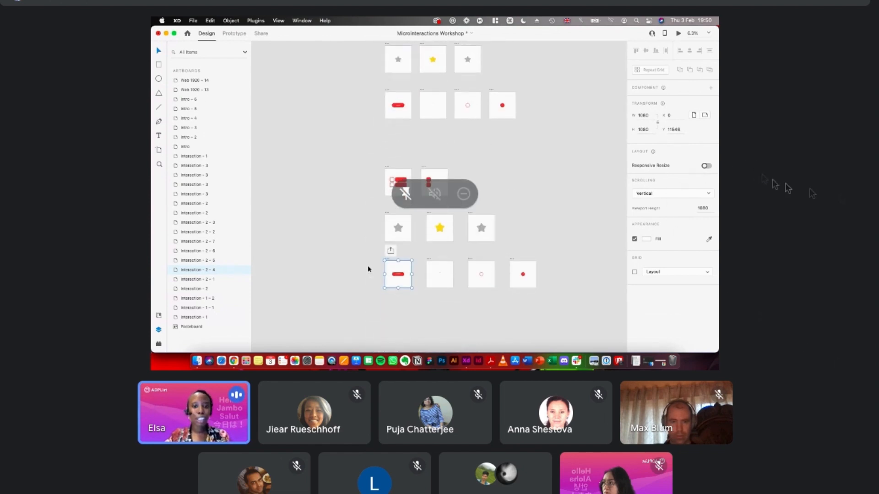
ctrl+scroll(383, 280, up, 2)
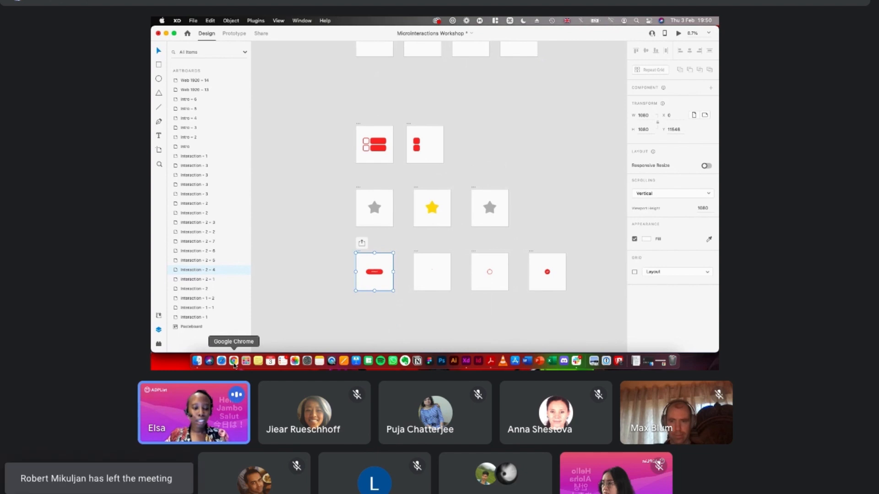
- Switch to the Google Meet call in Google Chrome and stop presenting the screen
click(234, 362)
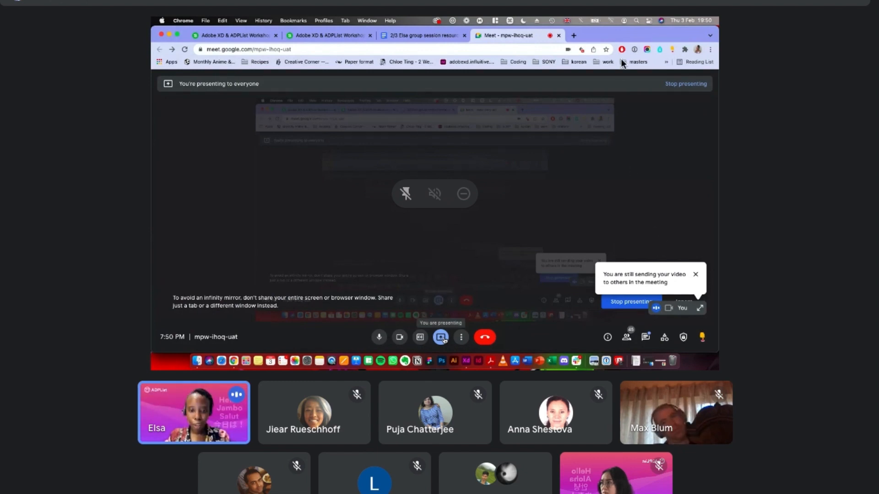
click(442, 339)
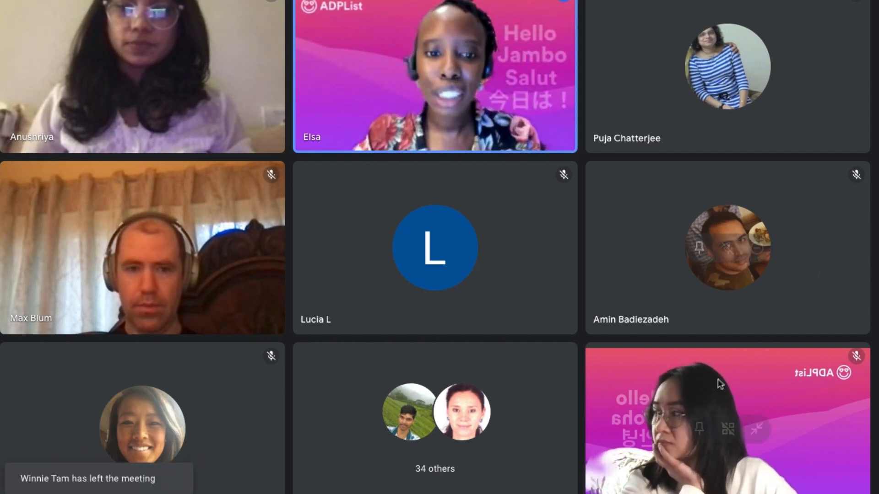
mouse_move(719, 383)
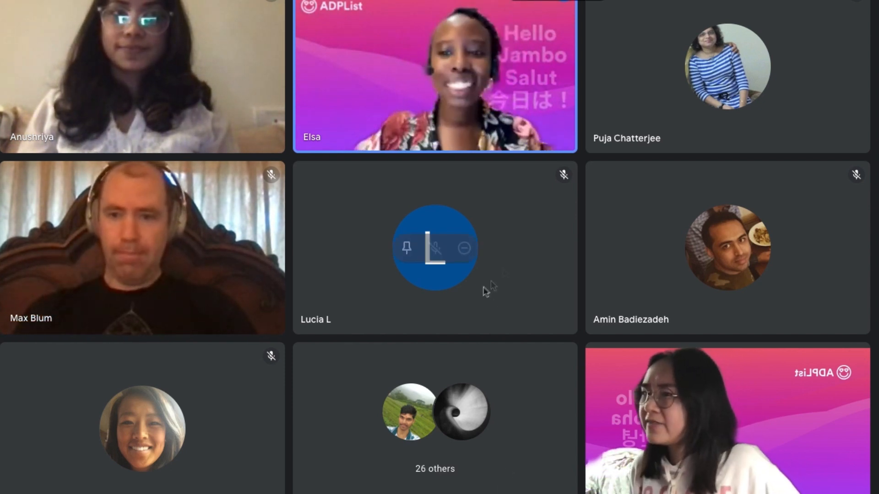
key(super+d)
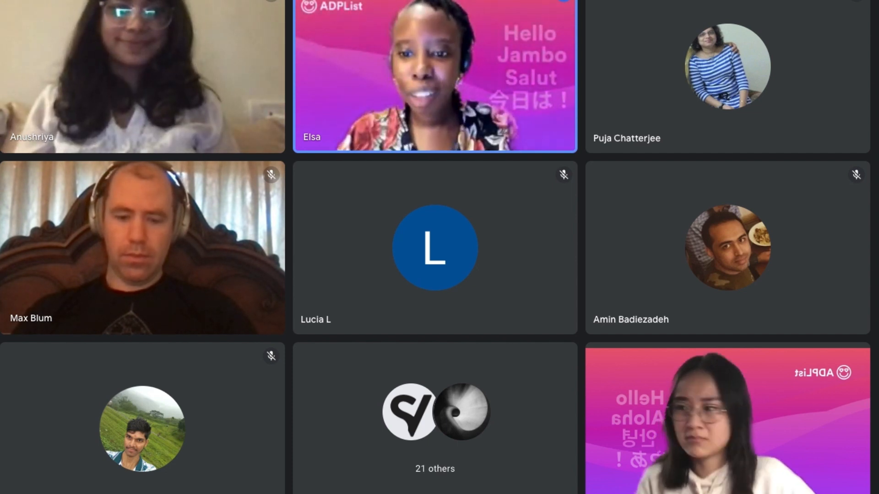
click(485, 493)
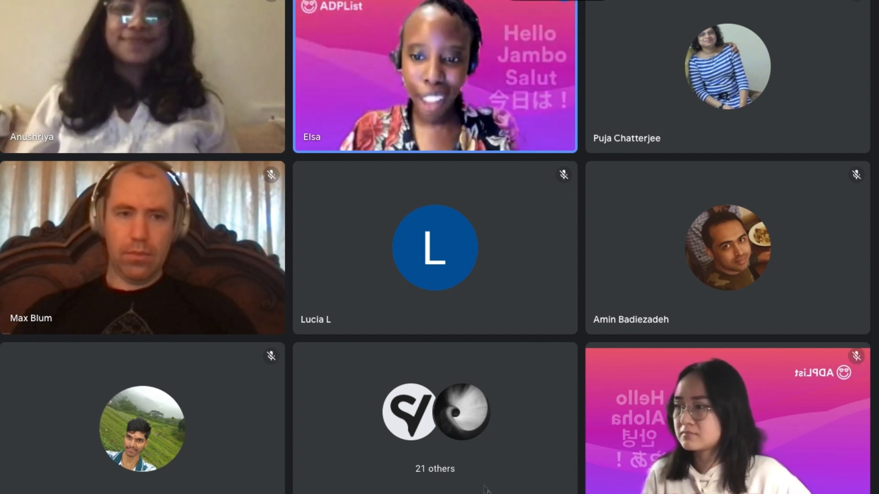